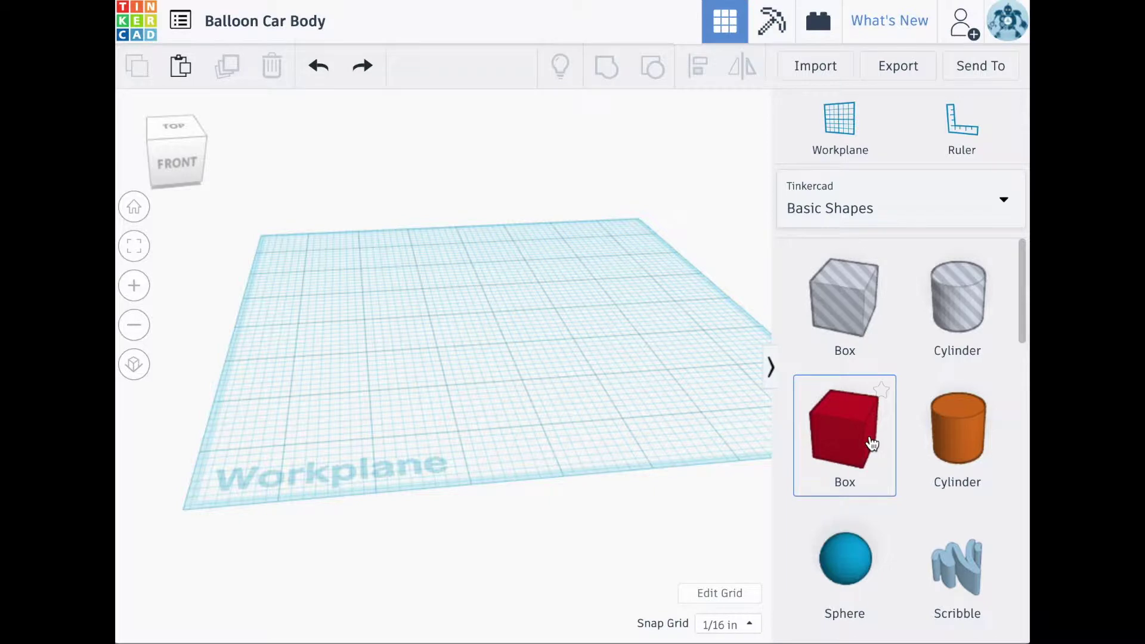
# Step: Place a red box and size it to 4 × 2 inches and 0.125 inch thick
pyautogui.moveTo(869, 443); pyautogui.dragTo(383, 329)
pyautogui.click(414, 333)
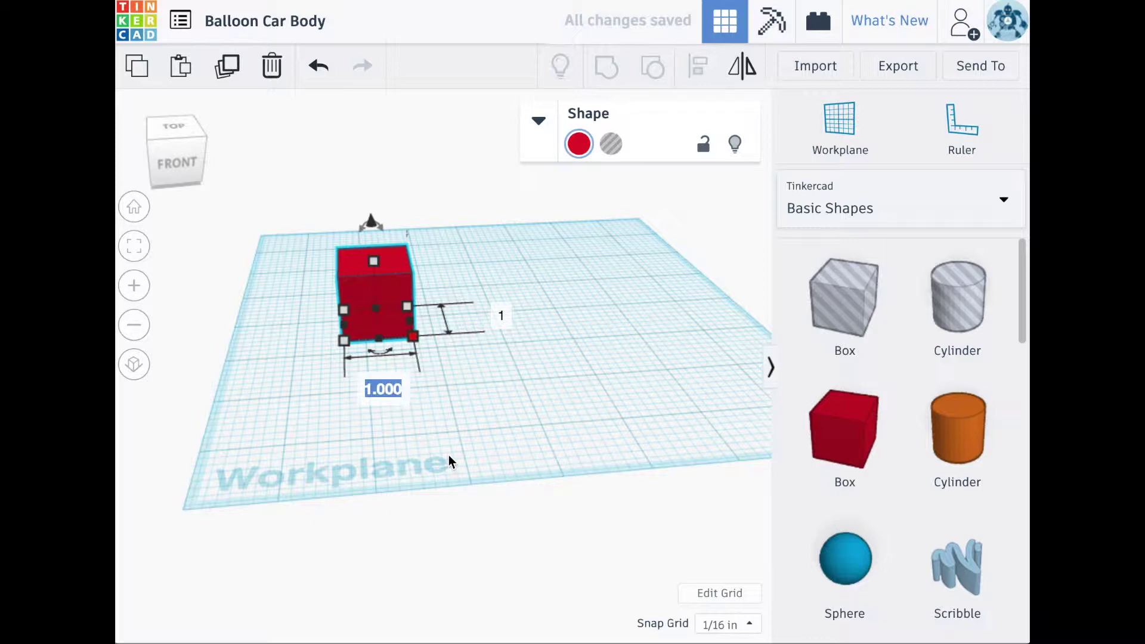
pyautogui.write('4')
pyautogui.press('Return')
pyautogui.click(687, 305)
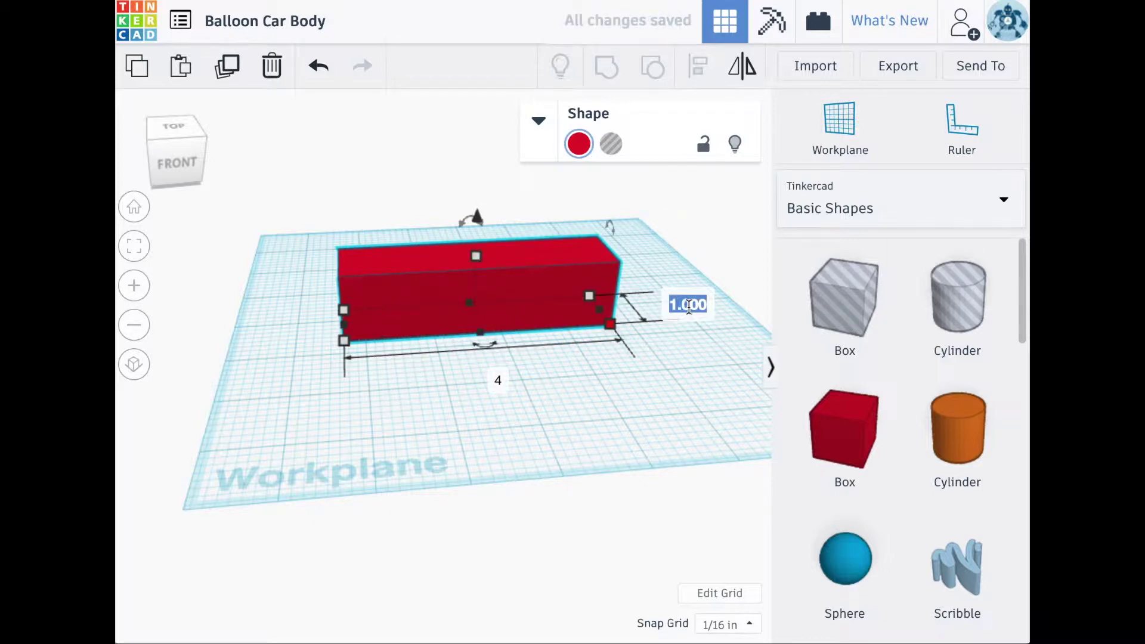
pyautogui.write('2')
pyautogui.press('Return')
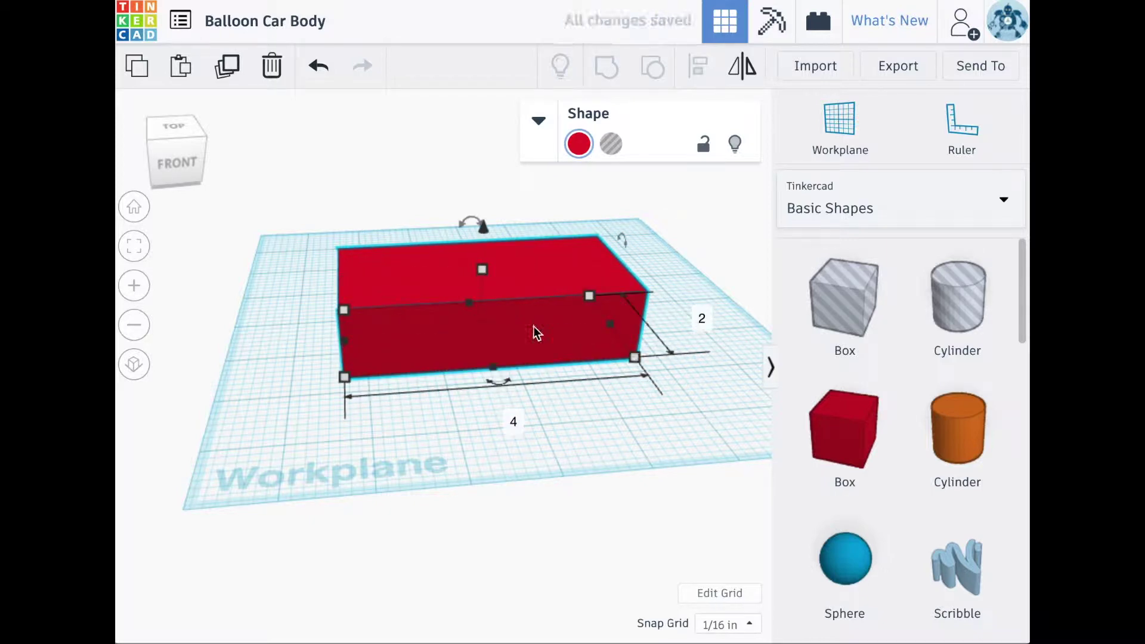
pyautogui.click(482, 270)
pyautogui.click(576, 301)
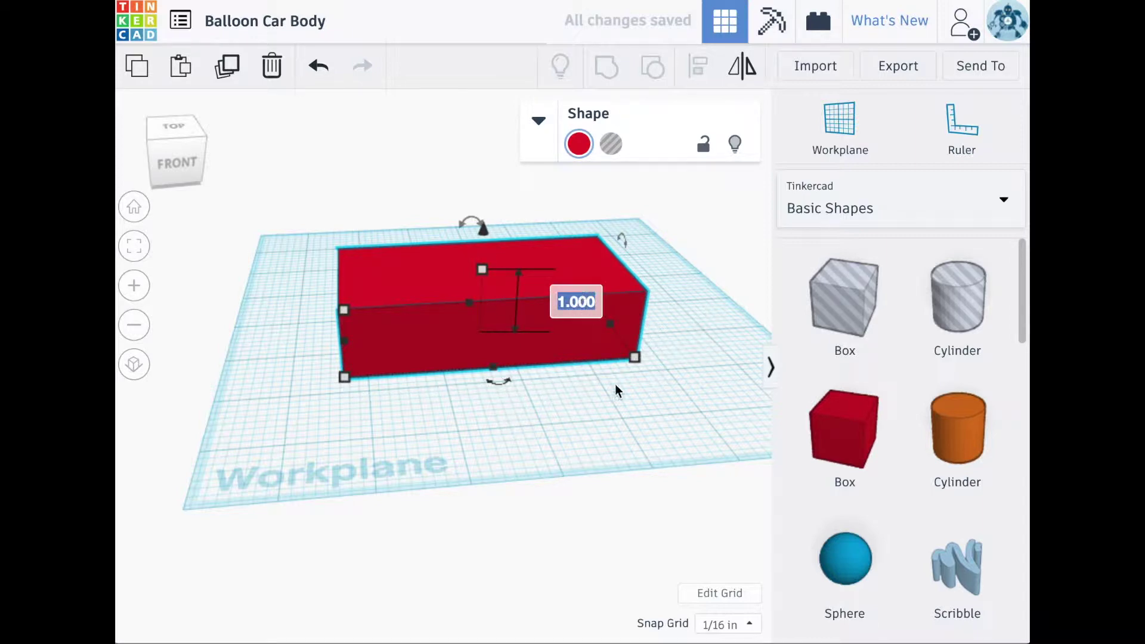
pyautogui.press('BackSpace')
pyautogui.write('.125"')
pyautogui.press('Return')
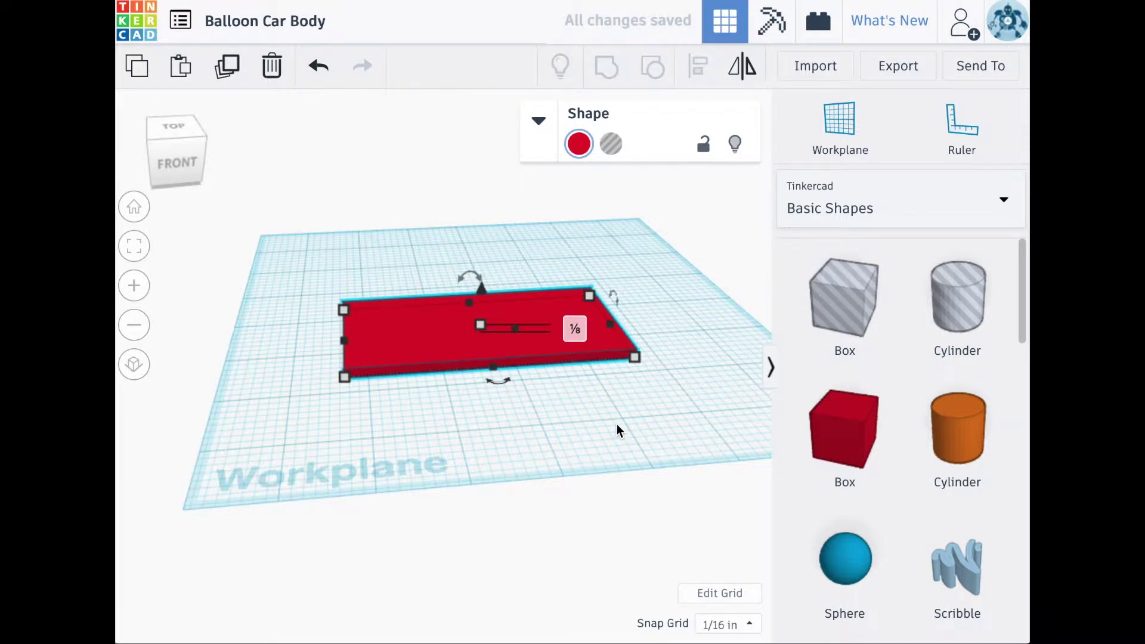
pyautogui.click(617, 425)
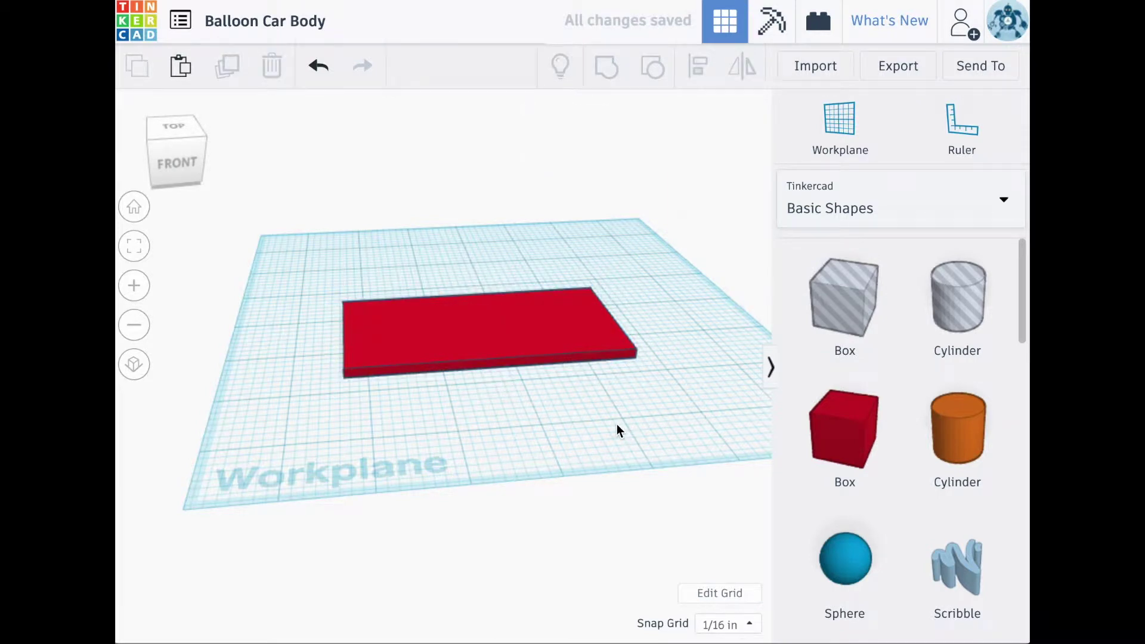
# Step: Move the workplane onto the slab's top face and place a round roof on it
pyautogui.click(840, 128)
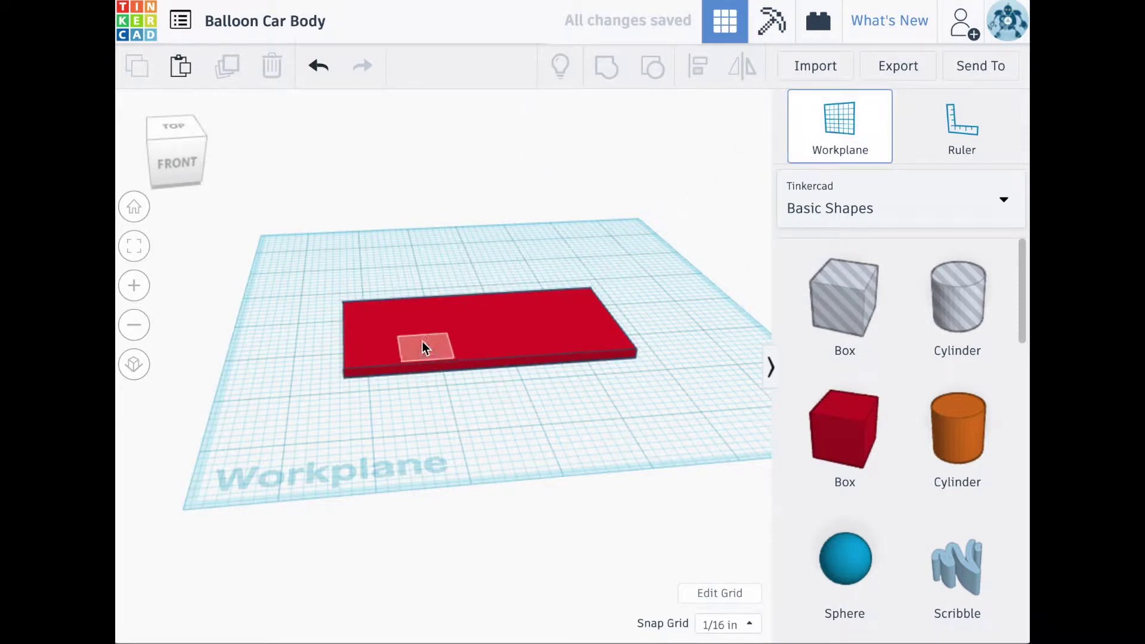
pyautogui.click(411, 330)
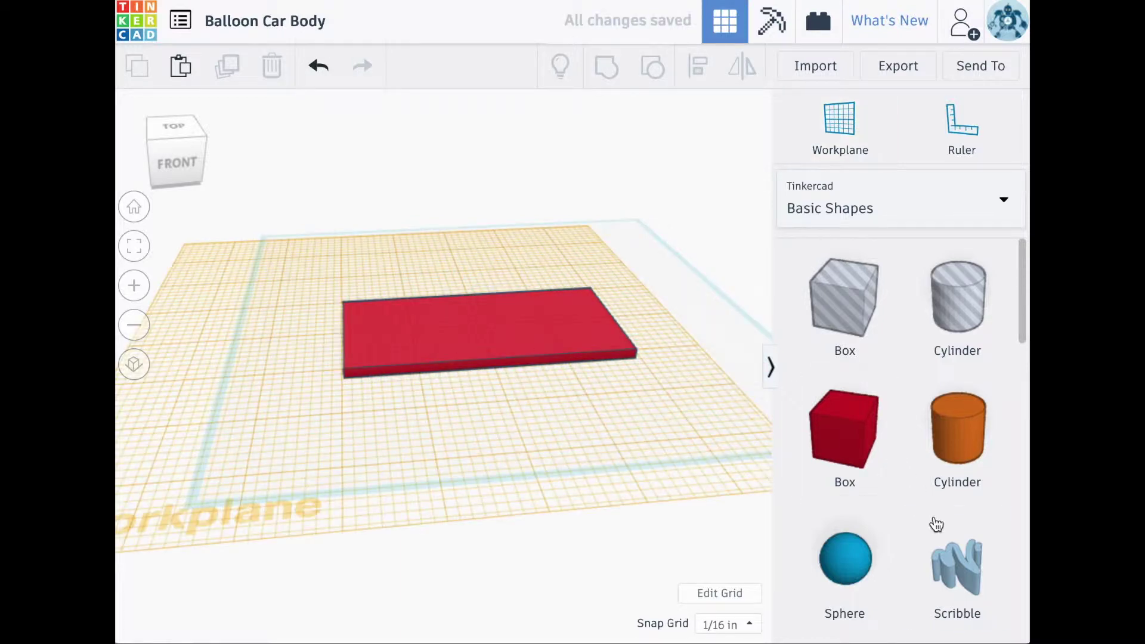
pyautogui.scroll(-5, 935, 524)
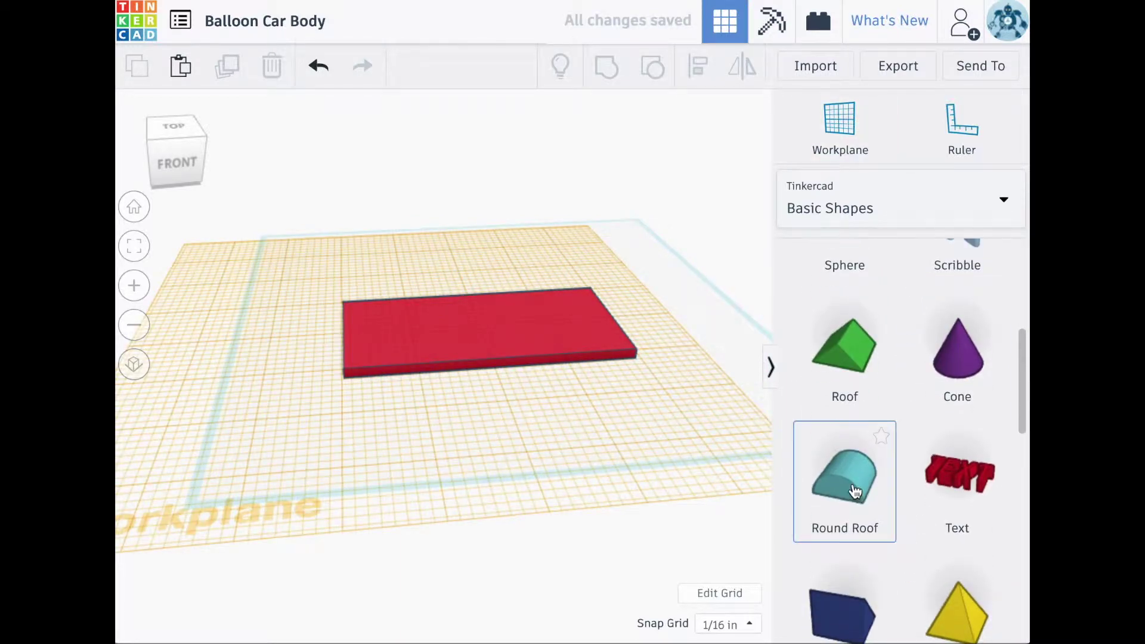
pyautogui.moveTo(855, 490); pyautogui.dragTo(400, 338)
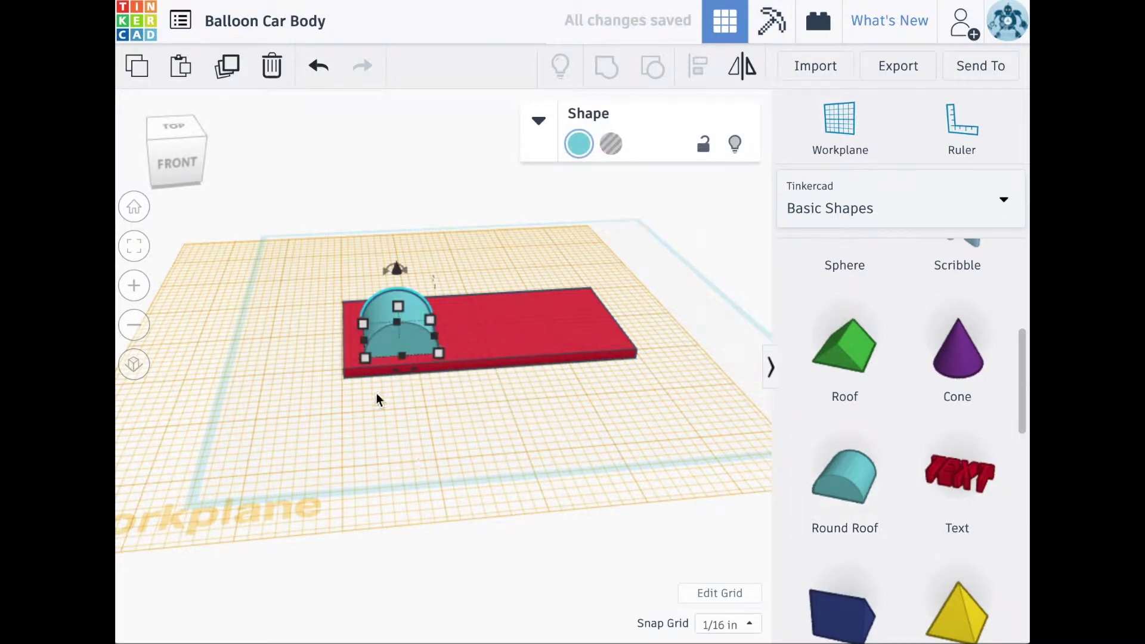
# Step: Size the round roof to 0.3 × 0.3 inches and 0.125 inch tall
pyautogui.click(409, 413)
pyautogui.write('.3')
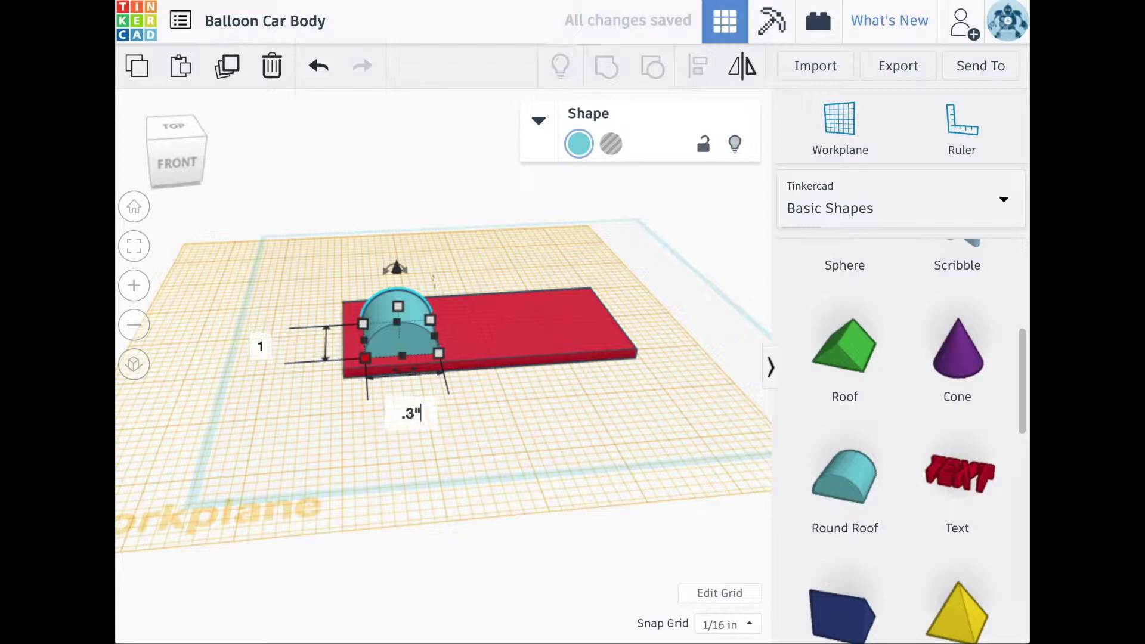
pyautogui.press('Return')
pyautogui.click(314, 345)
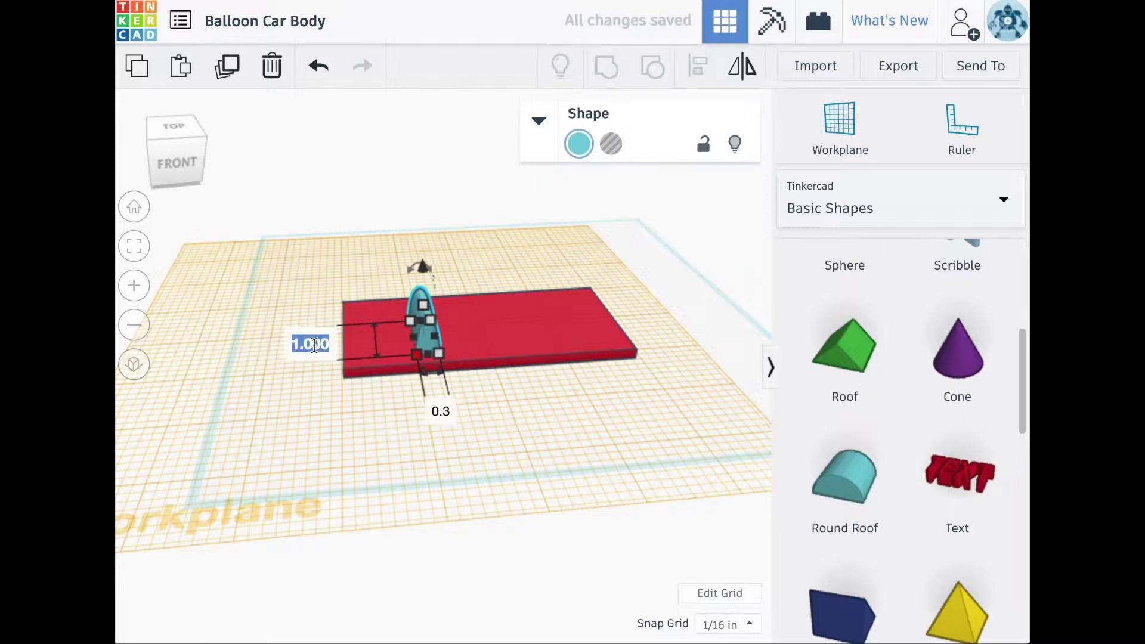
pyautogui.write('.3')
pyautogui.press('Return')
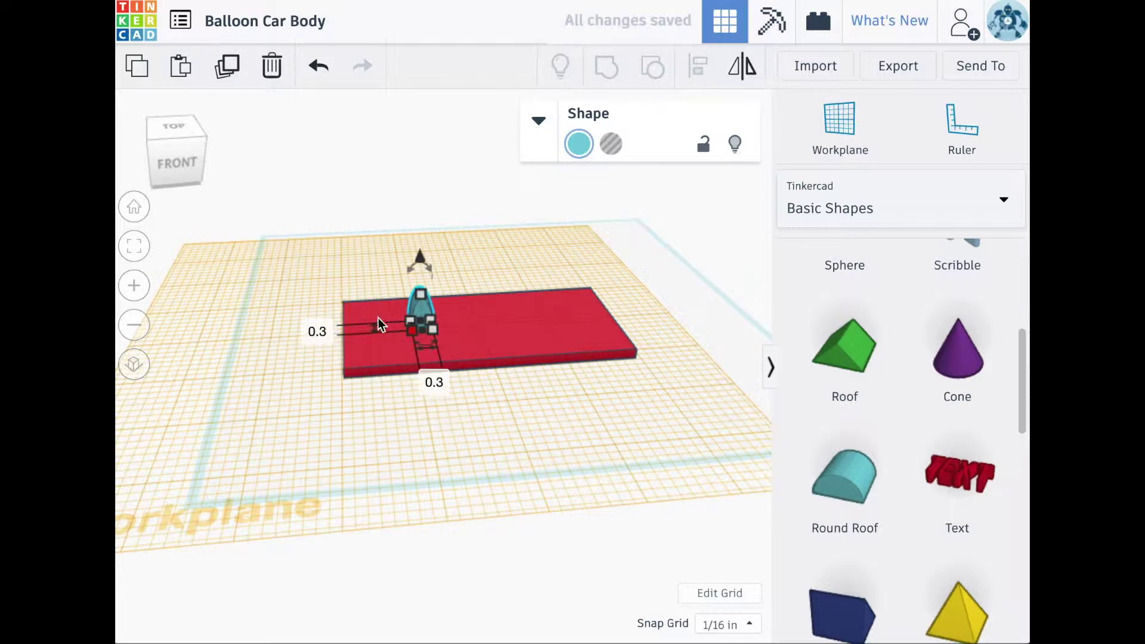
pyautogui.click(520, 309)
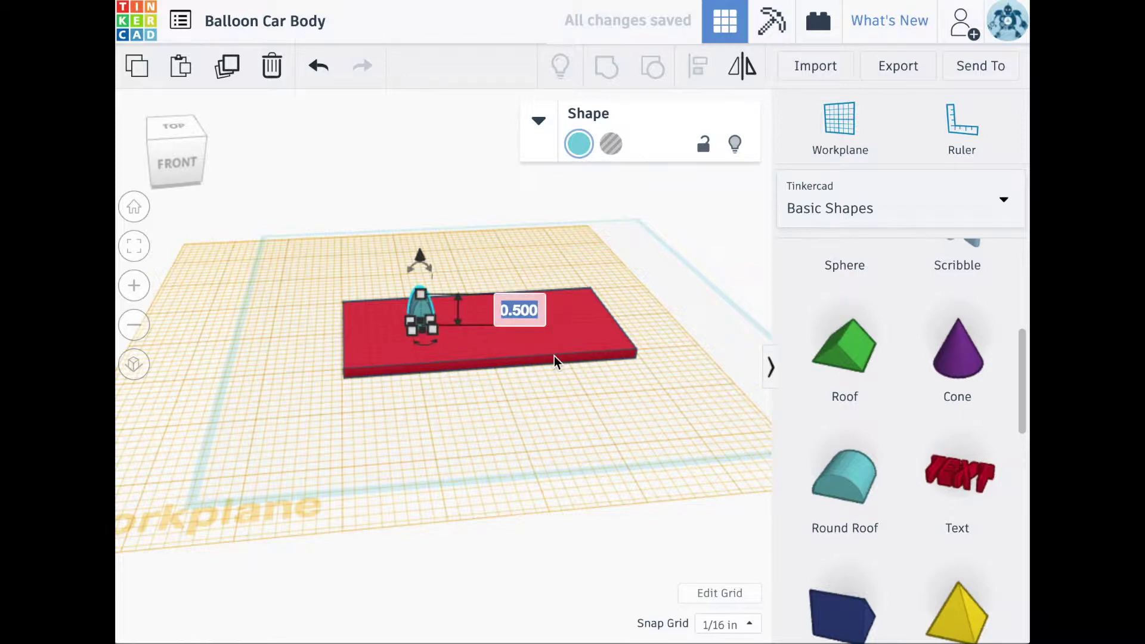
pyautogui.write('.125"')
pyautogui.press('Return')
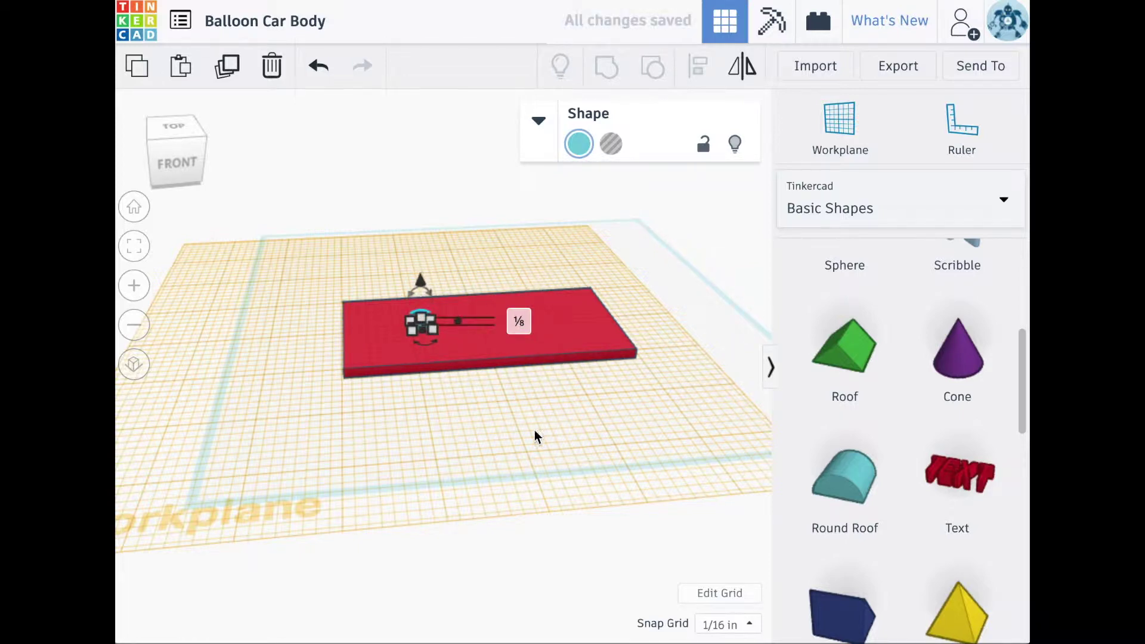
pyautogui.click(534, 431)
pyautogui.moveTo(442, 399); pyautogui.dragTo(447, 413, button='right')
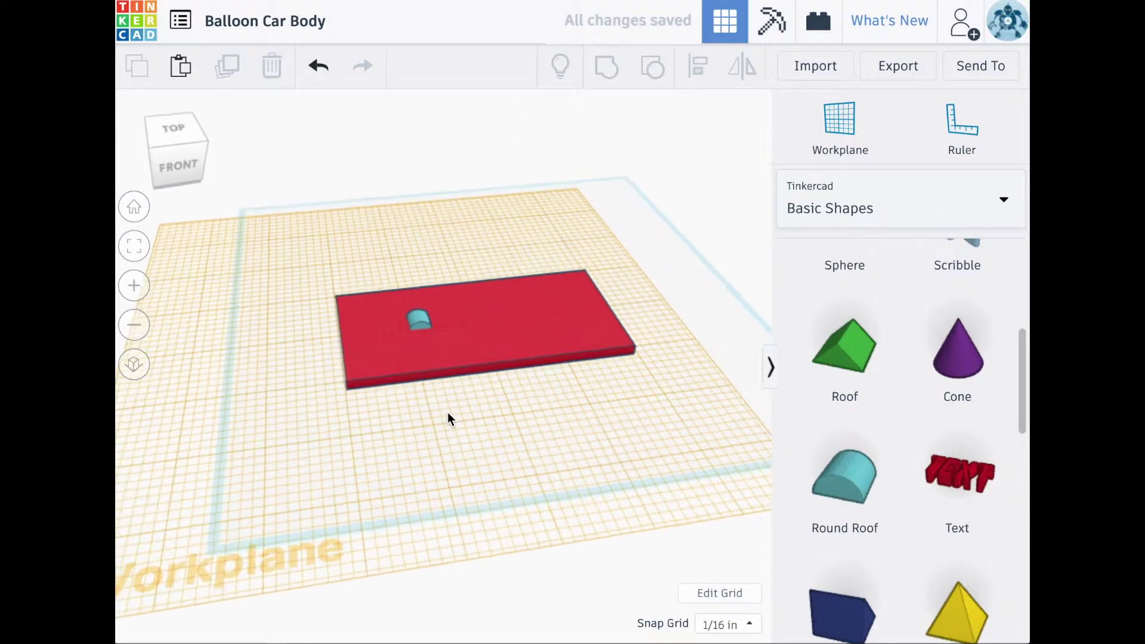
# Step: Reset the workplane to the grid and align the roof to the slab's left and front edges
pyautogui.click(847, 142)
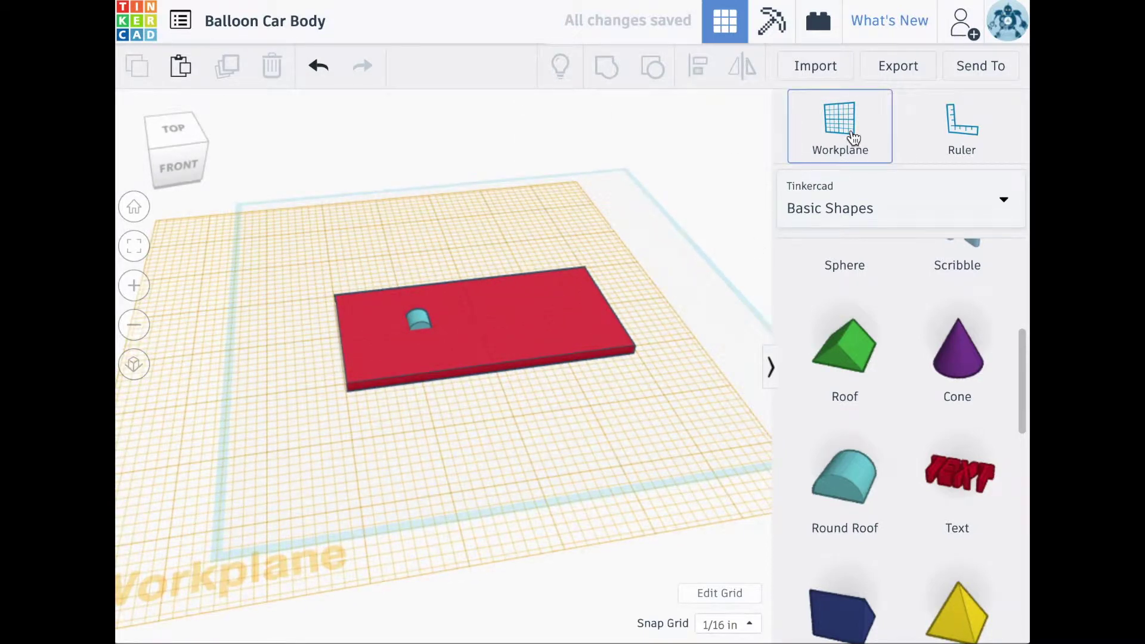
pyautogui.click(559, 432)
pyautogui.moveTo(498, 465); pyautogui.dragTo(273, 238)
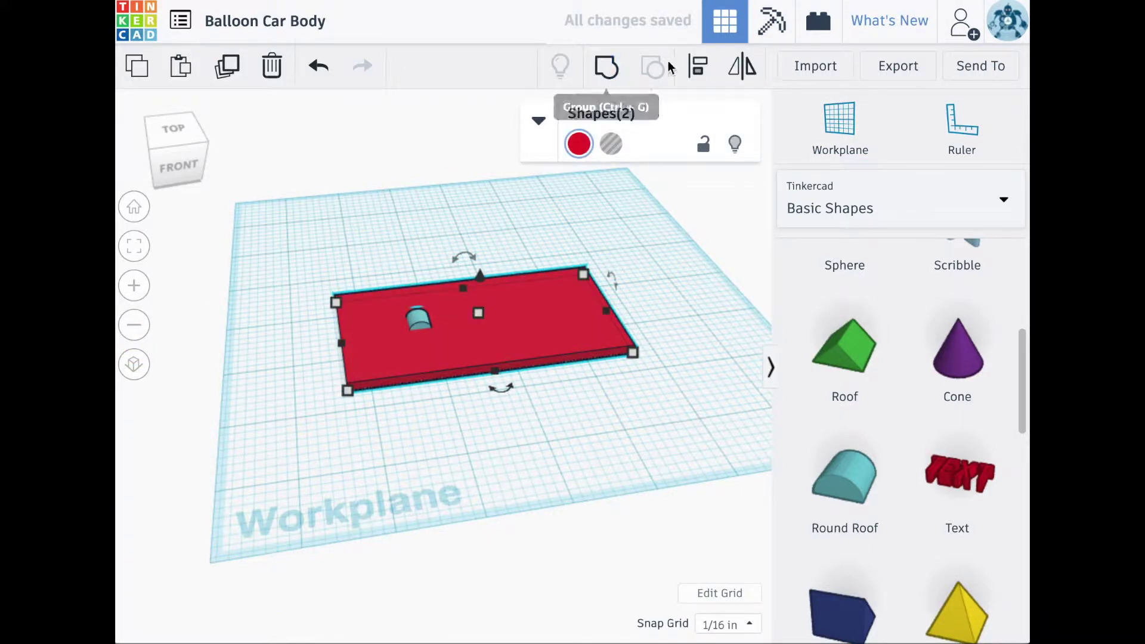
pyautogui.click(698, 67)
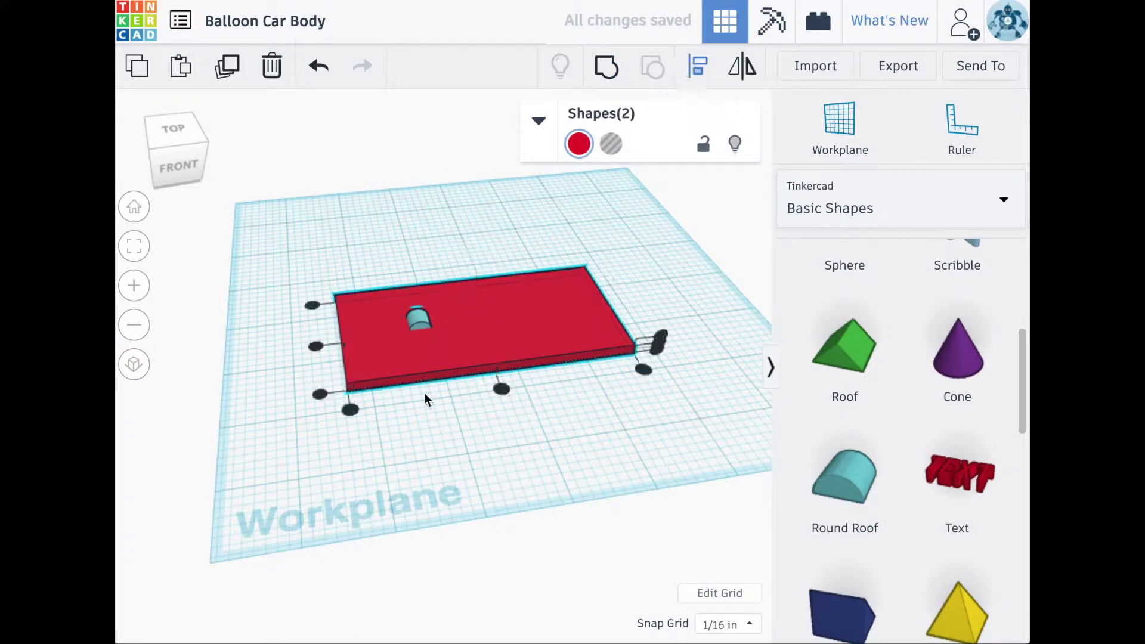
pyautogui.click(352, 411)
pyautogui.click(322, 394)
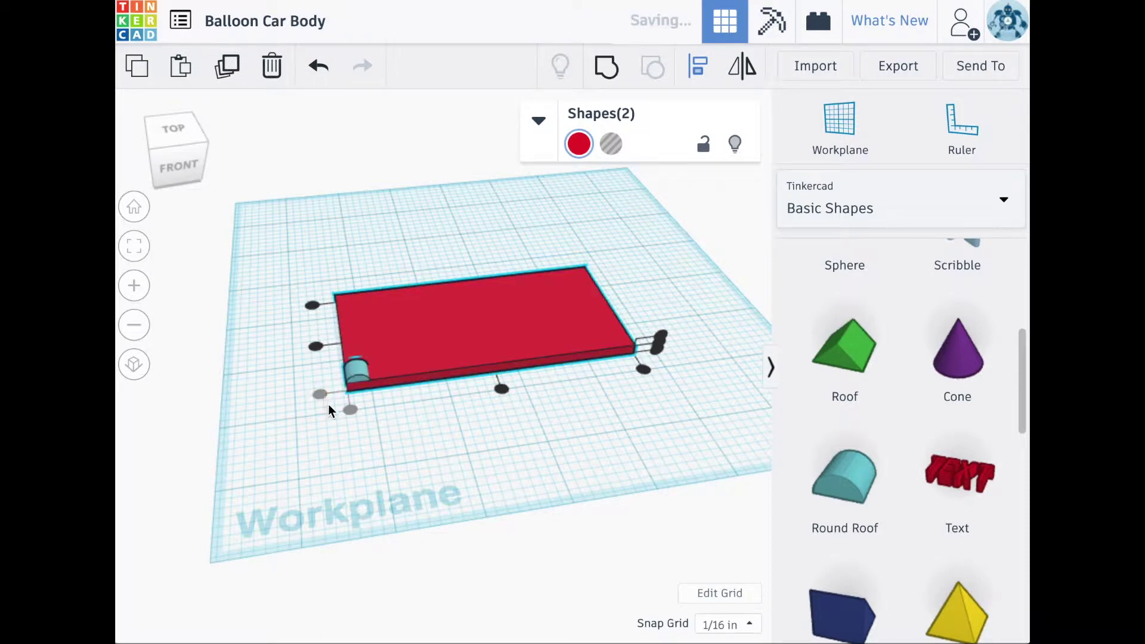
pyautogui.click(384, 432)
pyautogui.moveTo(385, 434); pyautogui.dragTo(440, 429, button='right')
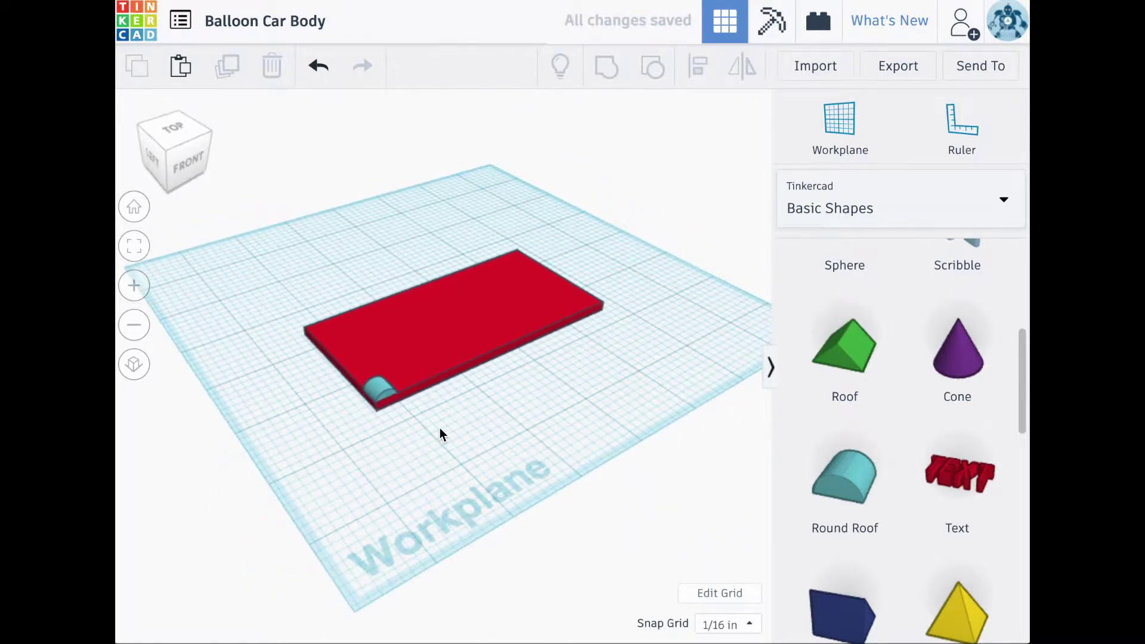
# Step: Nudge the round roof with the arrow keys and align it with the plate's edge
pyautogui.click(380, 387)
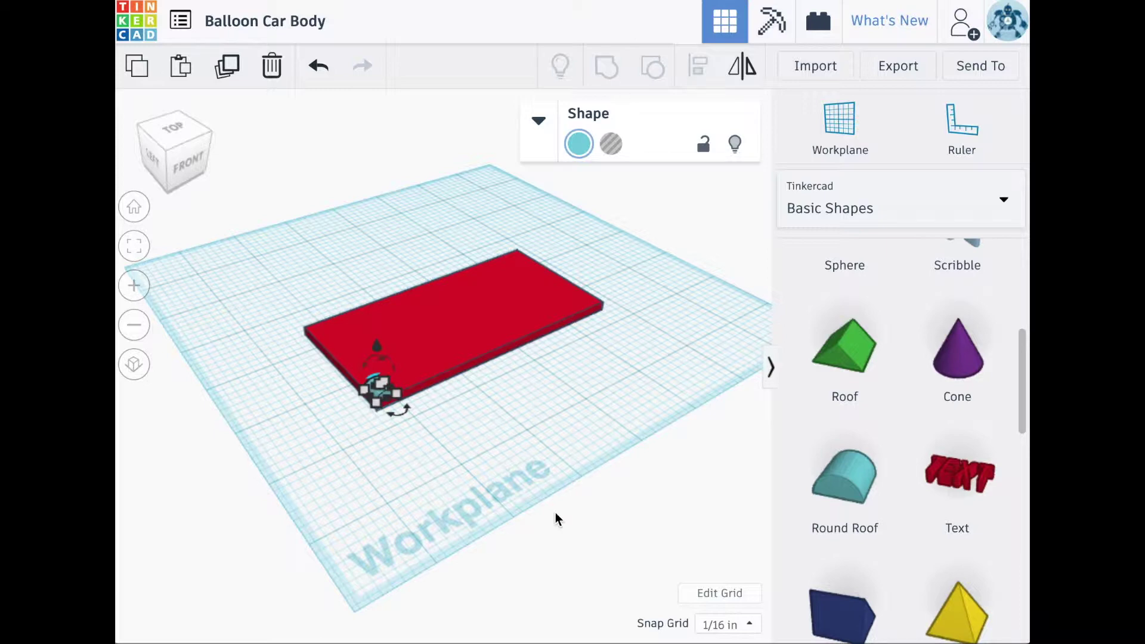
pyautogui.press('Right')
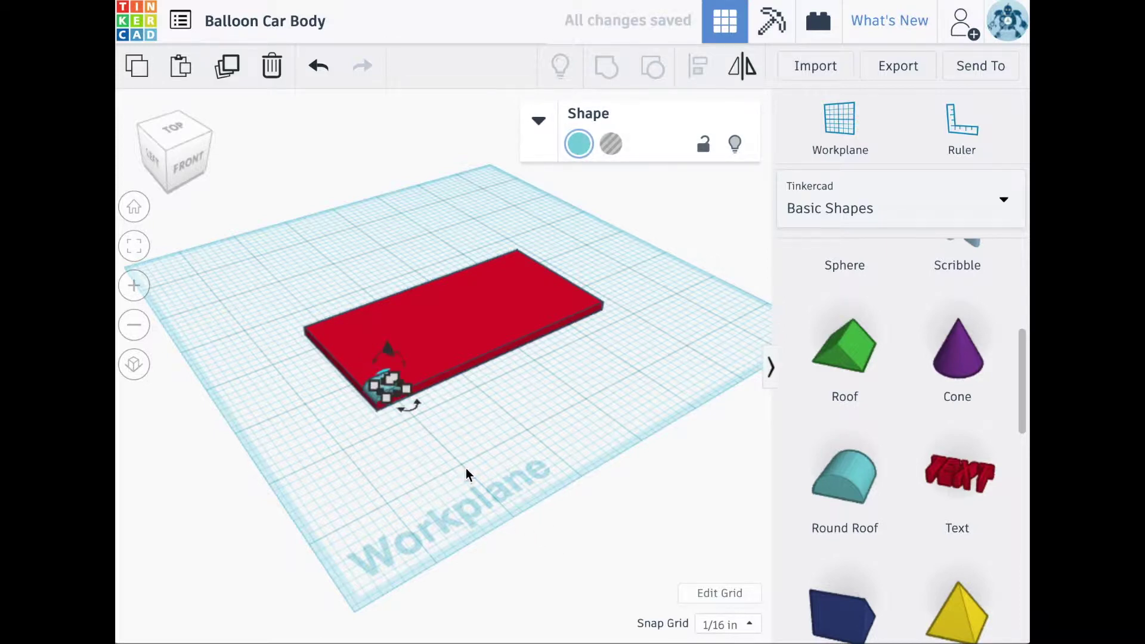
pyautogui.press('Up')
pyautogui.press('Up')
pyautogui.press('Up')
pyautogui.press('Up')
pyautogui.press('Up')
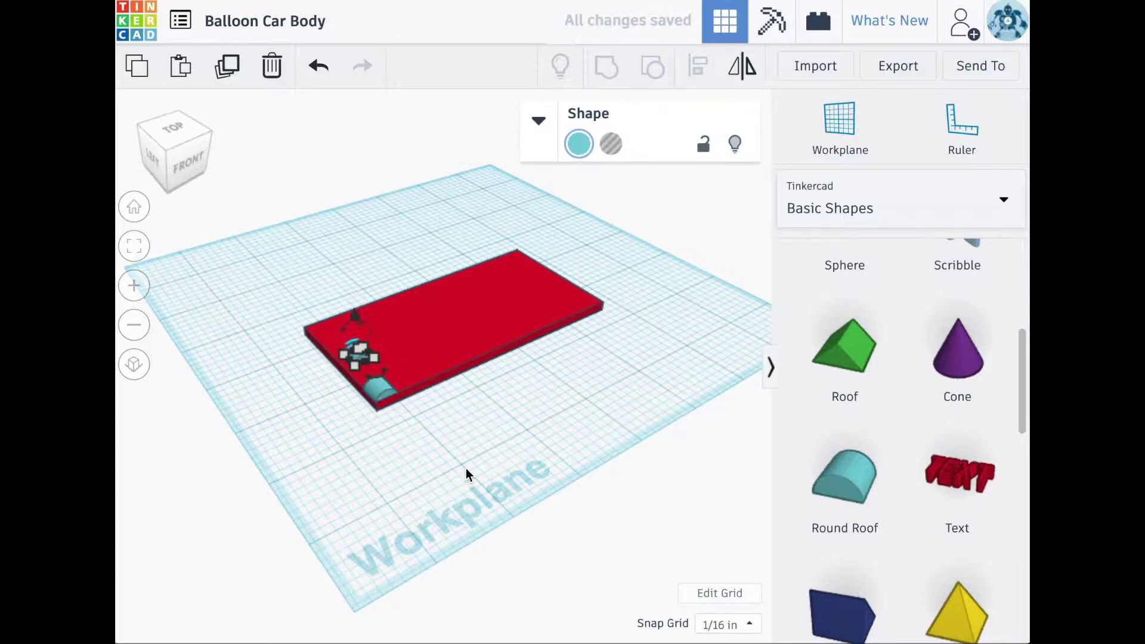
pyautogui.moveTo(514, 529); pyautogui.dragTo(374, 502, button='right')
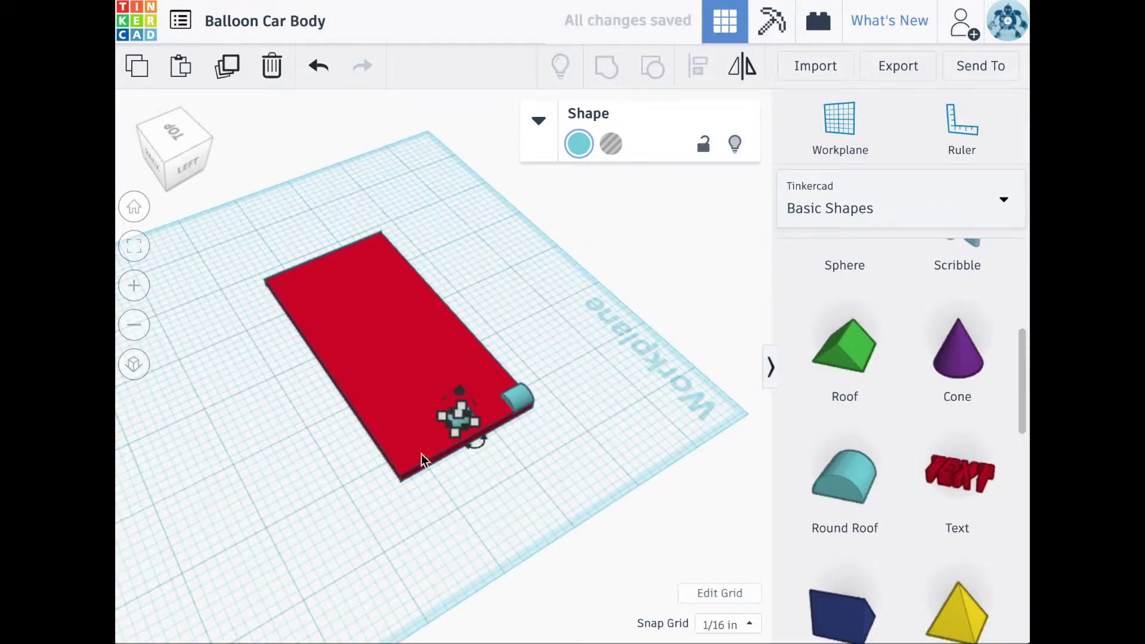
pyautogui.moveTo(452, 525); pyautogui.dragTo(346, 378)
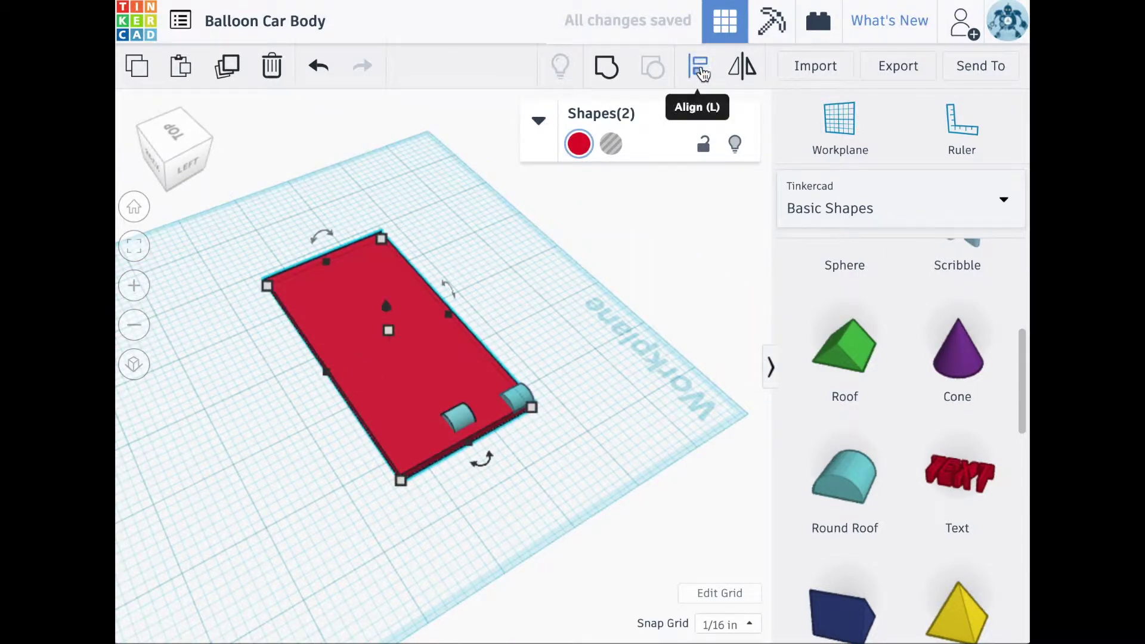
pyautogui.click(699, 68)
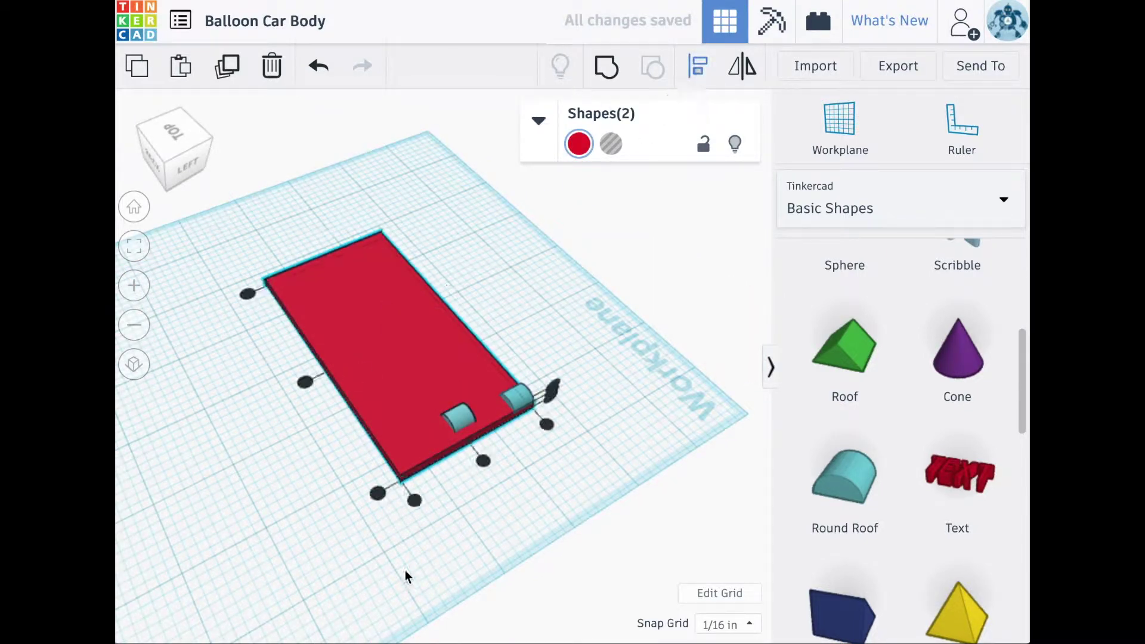
pyautogui.click(414, 502)
pyautogui.click(292, 495)
# Step: Duplicate the two cyan roofs and shift the copies across the plate
pyautogui.moveTo(291, 495); pyautogui.dragTo(578, 398, button='right')
pyautogui.click(572, 397)
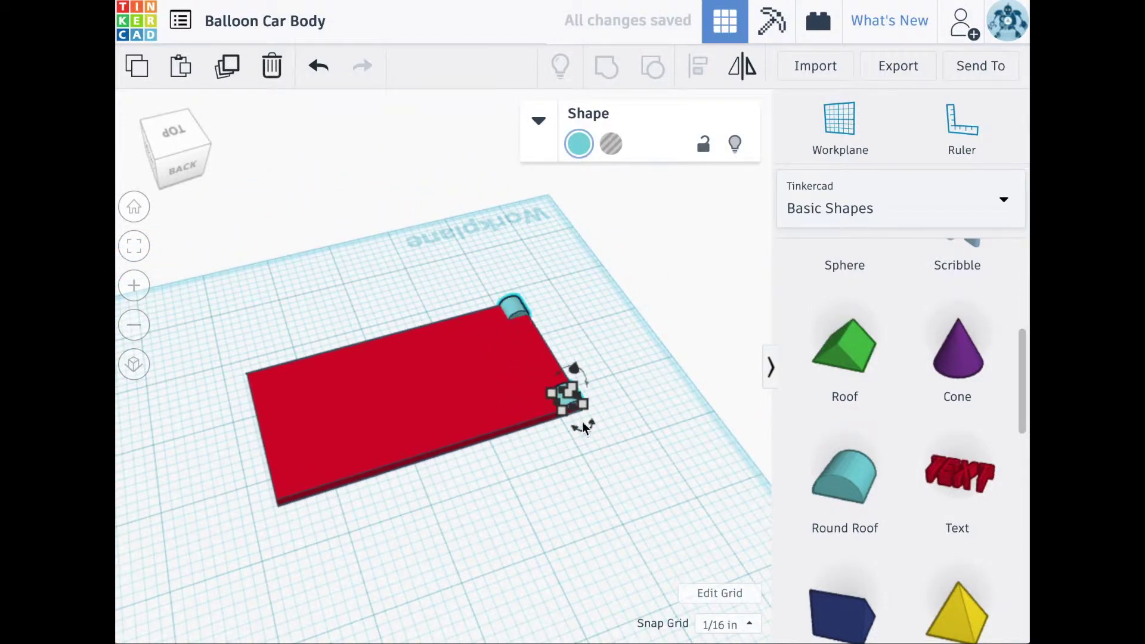
pyautogui.hotkey('ctrl', 'a')
pyautogui.hotkey('ctrl', 'd')
pyautogui.press('Left')
pyautogui.press('Left')
pyautogui.press('Left')
pyautogui.press('Left')
pyautogui.press('Left')
pyautogui.press('Left')
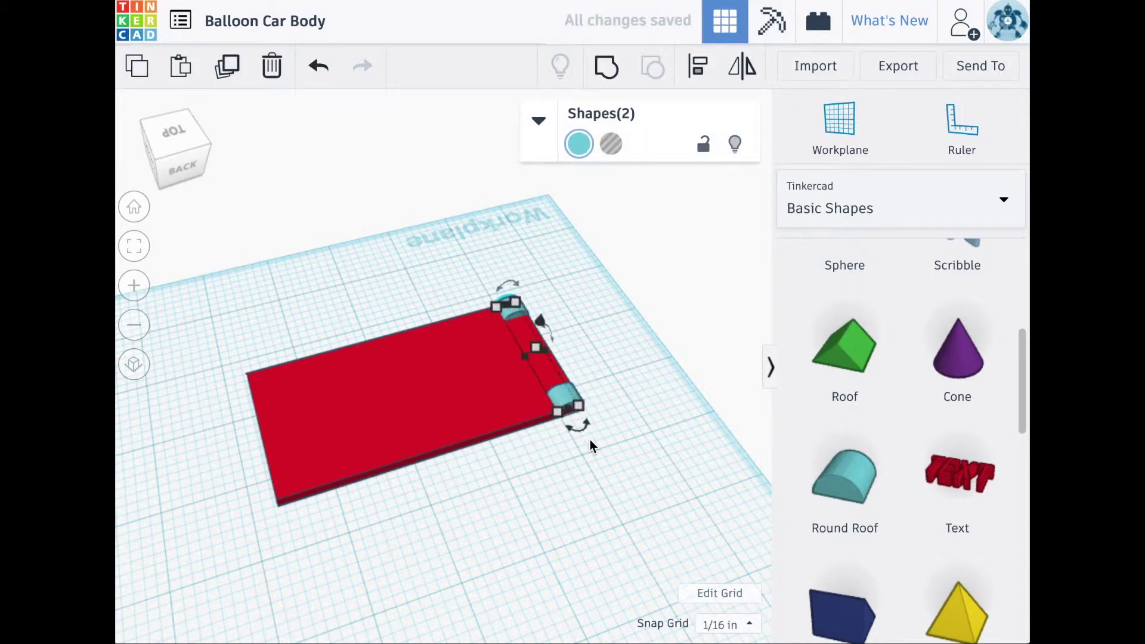
pyautogui.press('Left')
pyautogui.press('Left')
pyautogui.press('Left')
pyautogui.press('Left')
pyautogui.press('Left')
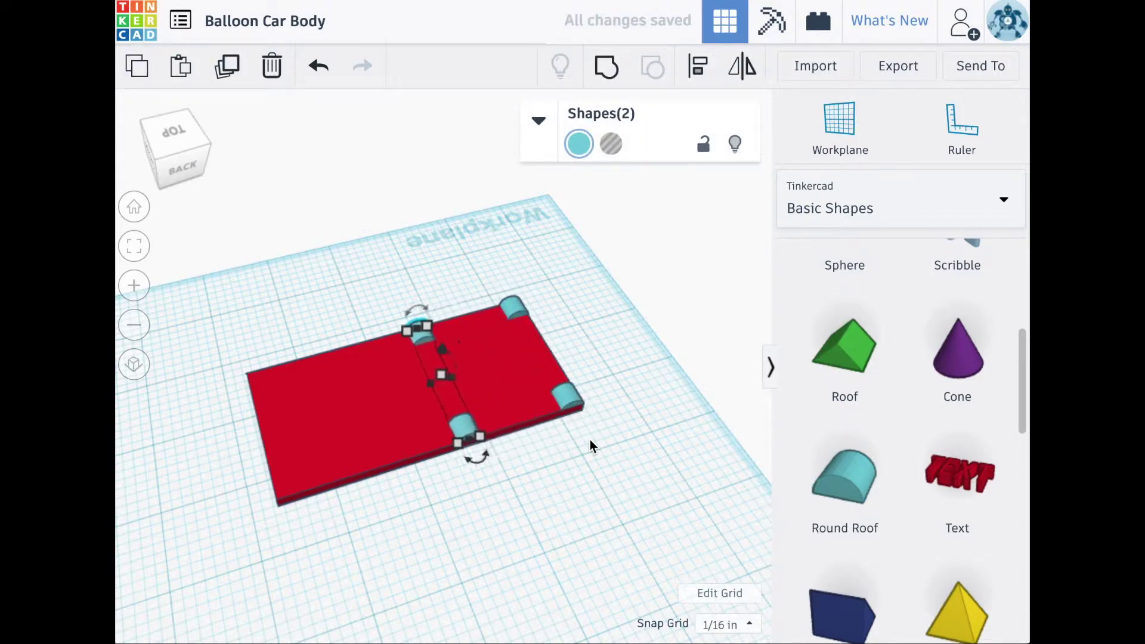
# Step: Align all the teal pieces flush to the plate's corners using Align (L)
pyautogui.moveTo(511, 516); pyautogui.dragTo(291, 326)
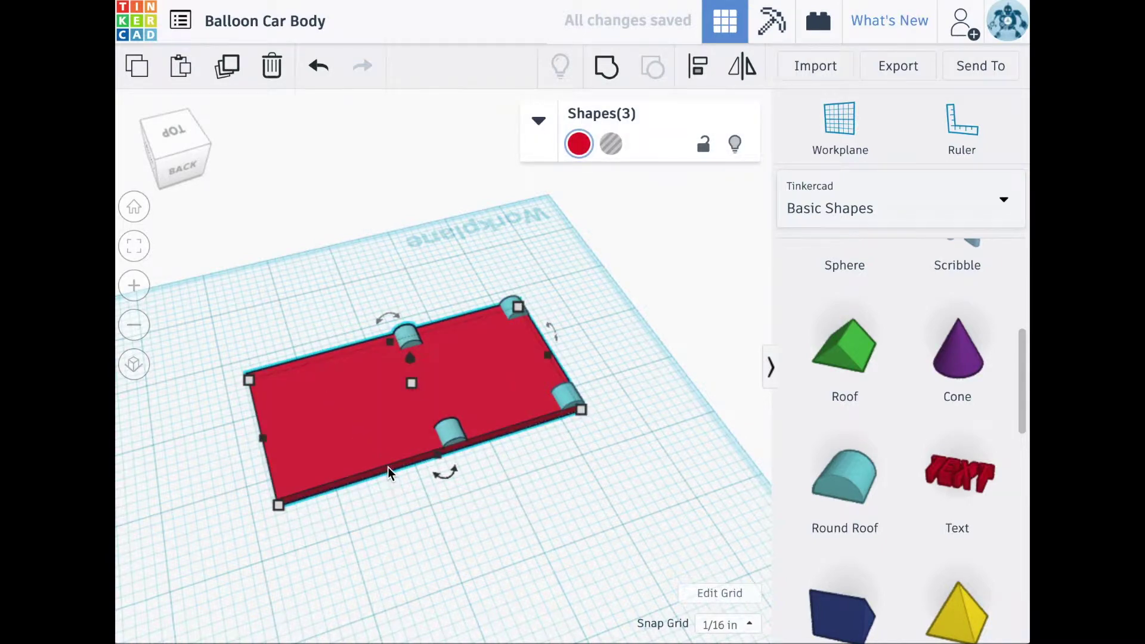
pyautogui.press('l')
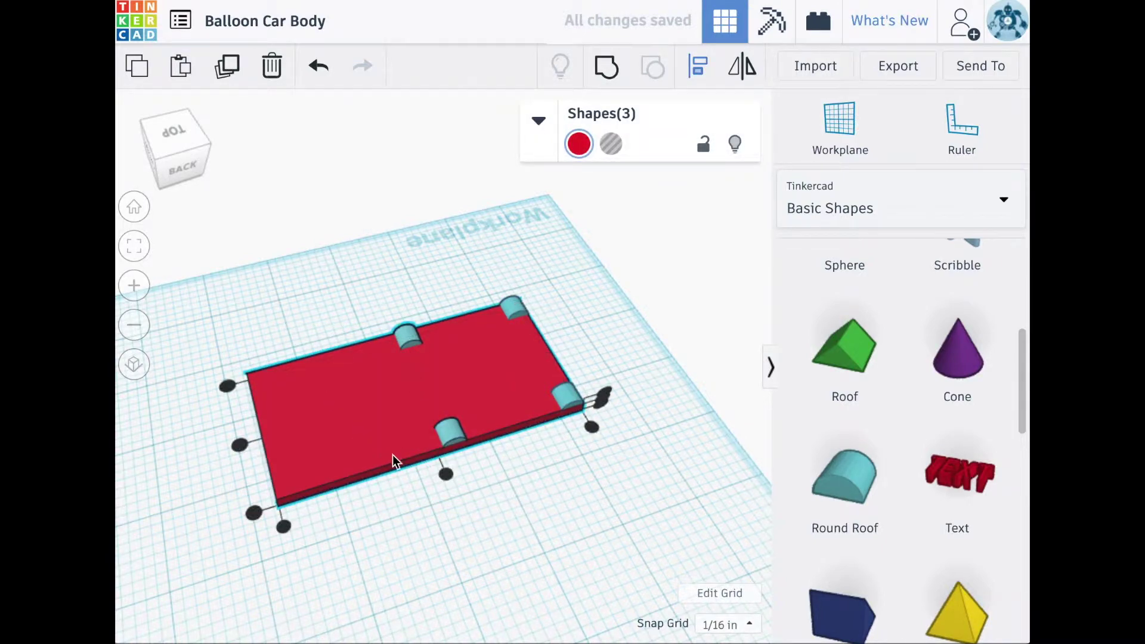
pyautogui.click(284, 527)
pyautogui.moveTo(261, 561); pyautogui.dragTo(198, 516, button='right')
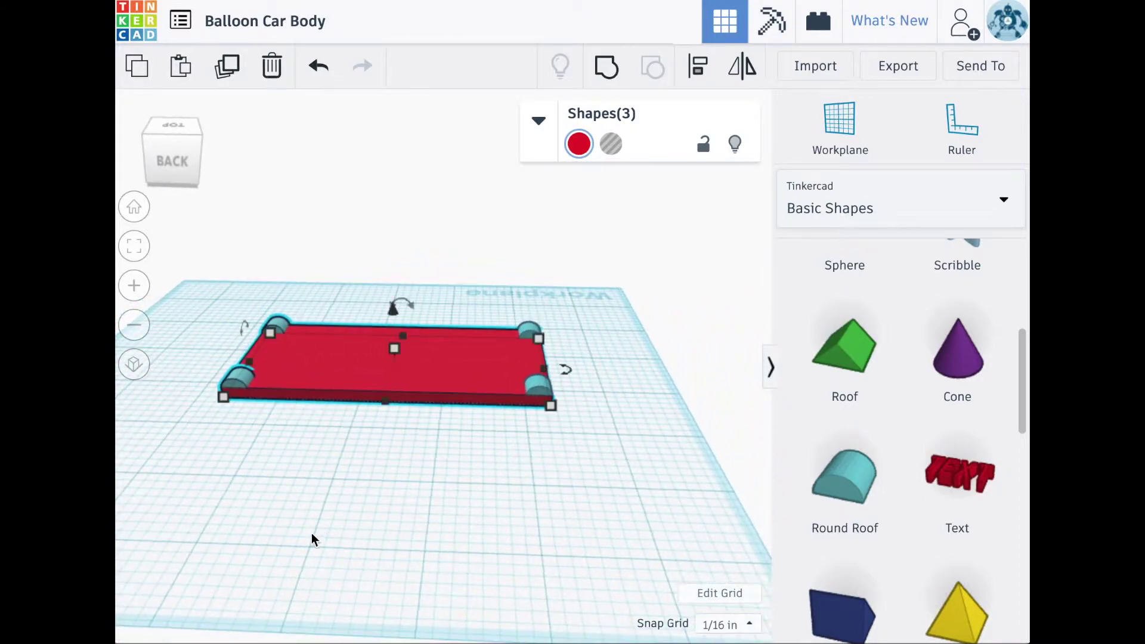
pyautogui.click(429, 495)
pyautogui.moveTo(432, 494); pyautogui.dragTo(459, 519, button='right')
pyautogui.scroll(5, 969, 451)
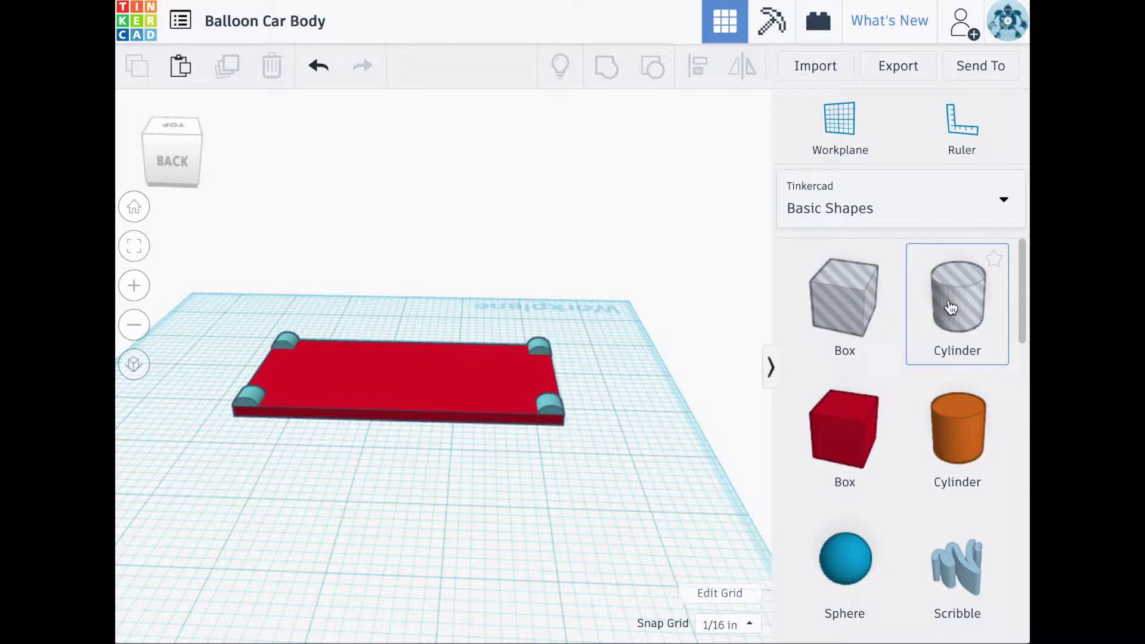
# Step: Place a cylinder hole on the workplane beside the red plate
pyautogui.moveTo(950, 308); pyautogui.dragTo(516, 493)
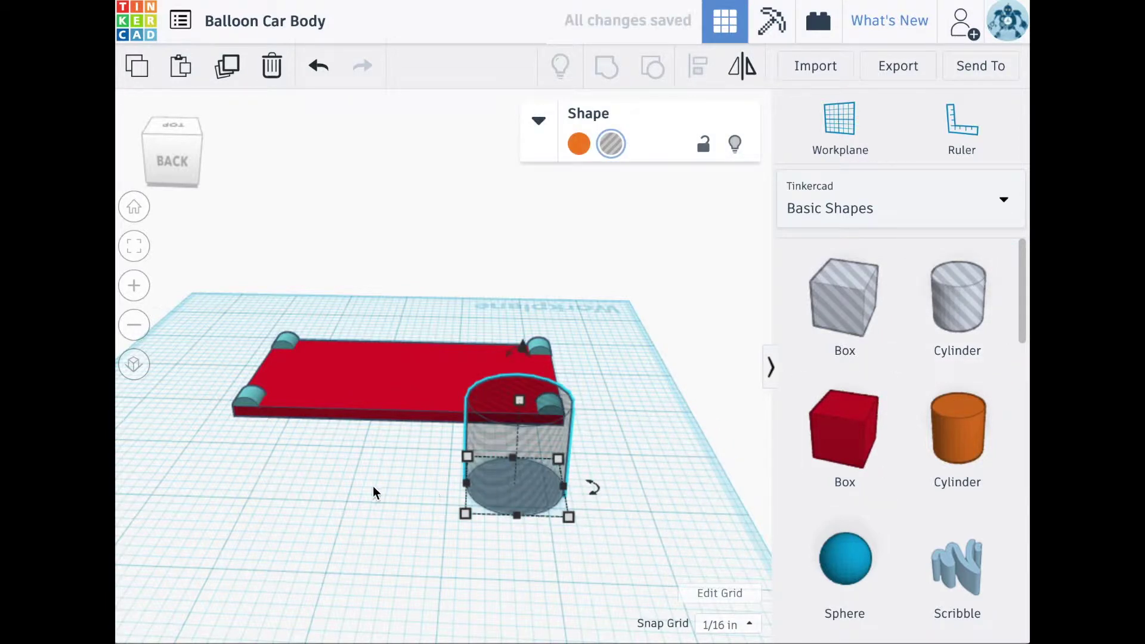
pyautogui.moveTo(370, 474); pyautogui.dragTo(372, 481, button='right')
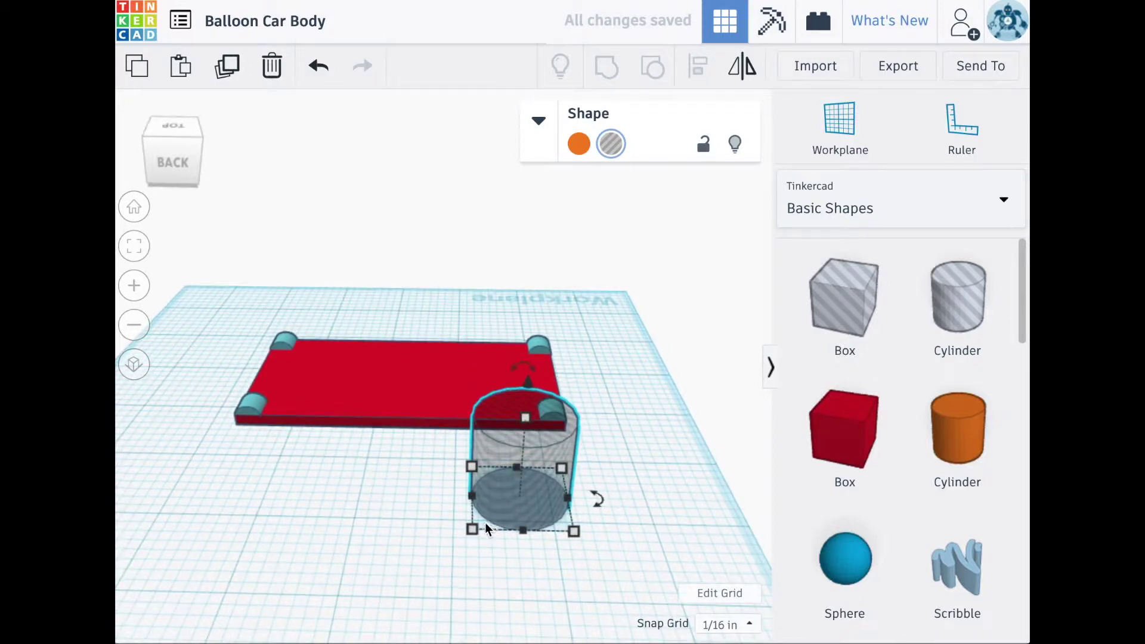
pyautogui.moveTo(474, 532)
pyautogui.scroll(-3, 454, 519)
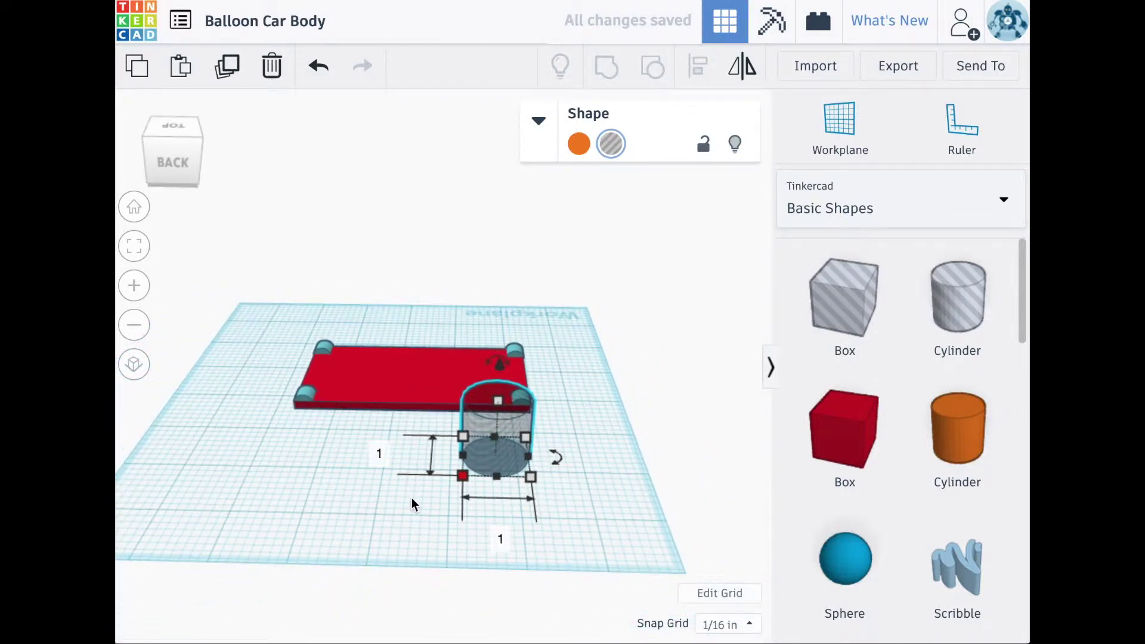
# Step: Size the hole cylinder to 0.11 × 0.11 inches and 2.5 inches tall
pyautogui.click(379, 454)
pyautogui.write('.11')
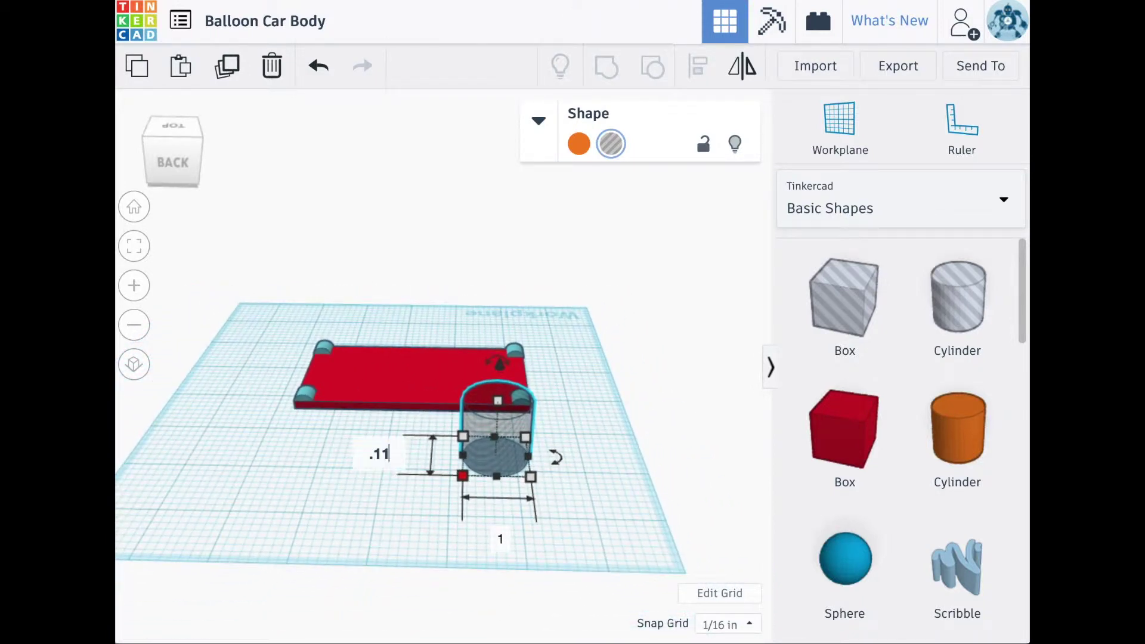
pyautogui.press('Return')
pyautogui.click(499, 514)
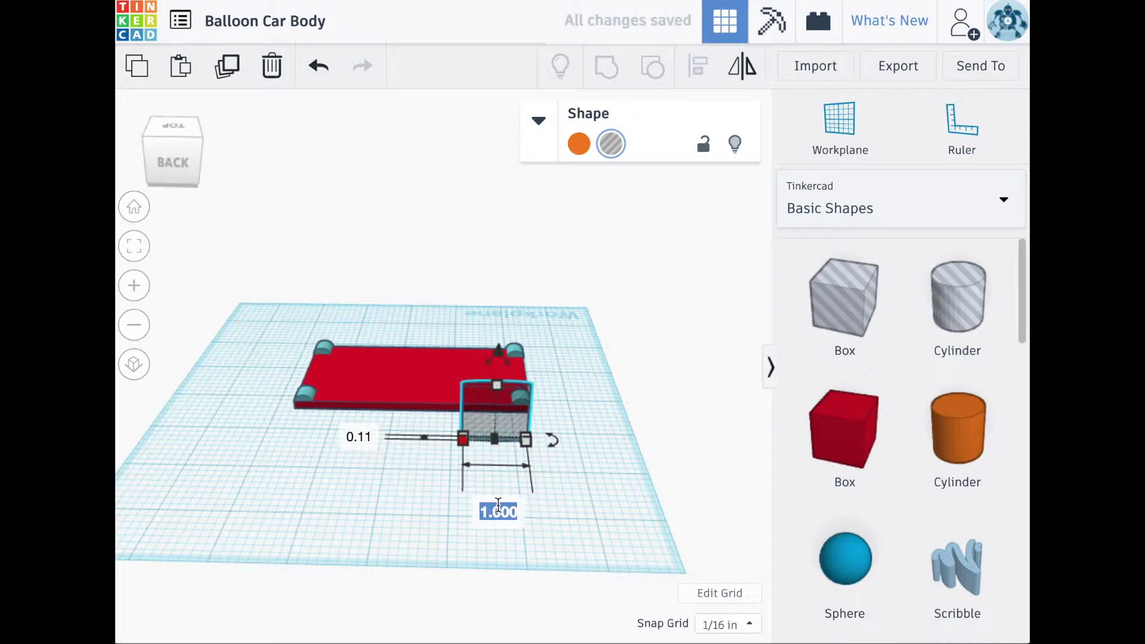
pyautogui.write('.11"')
pyautogui.press('Return')
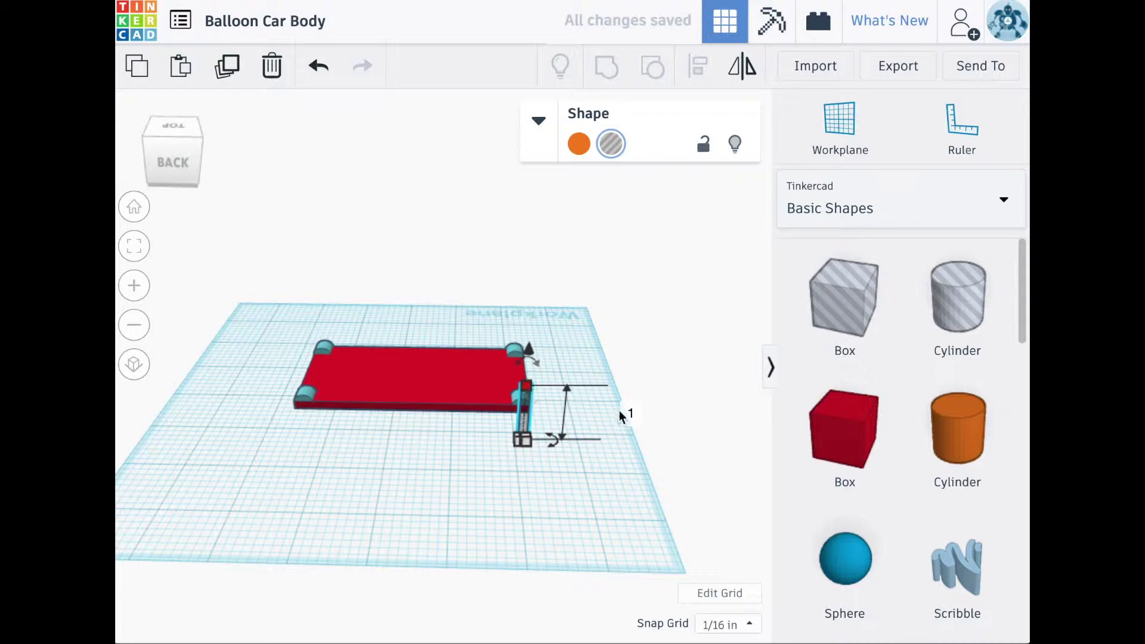
pyautogui.write('2.5"')
pyautogui.press('Return')
pyautogui.click(597, 509)
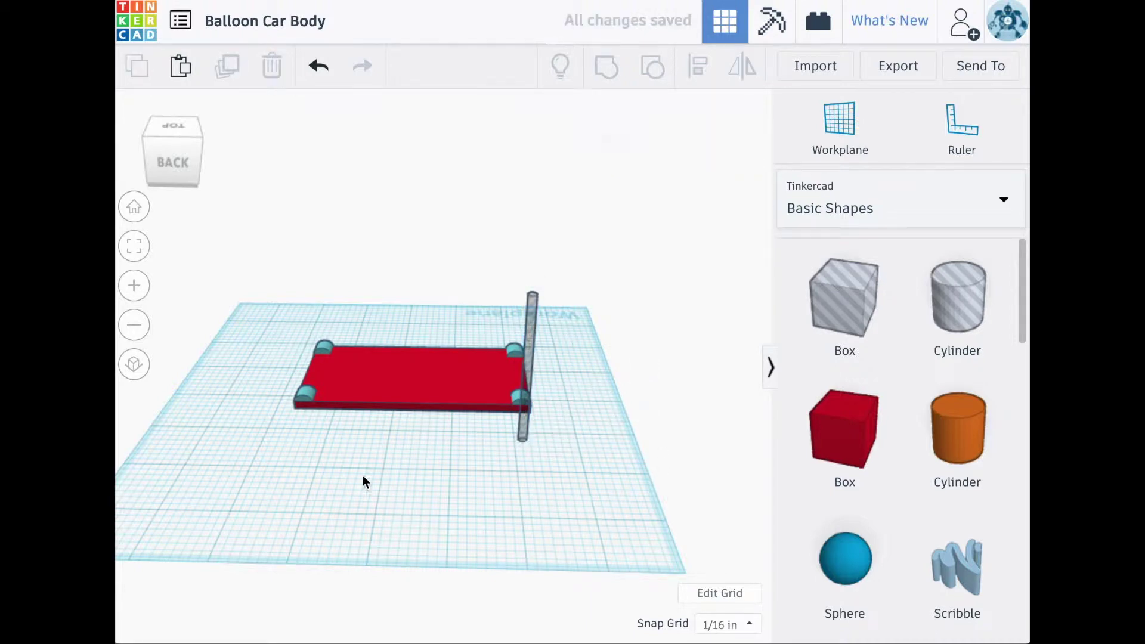
pyautogui.moveTo(363, 476); pyautogui.dragTo(568, 477, button='right')
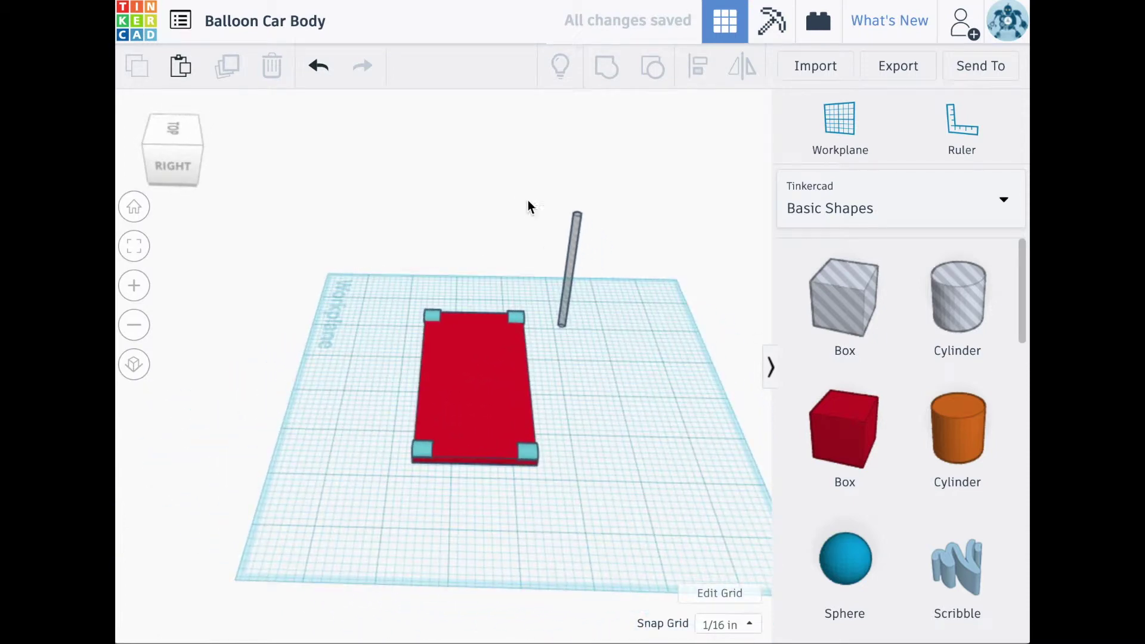
# Step: Rotate the pole 90° to lie flat and move it onto the plate's short end
pyautogui.click(572, 256)
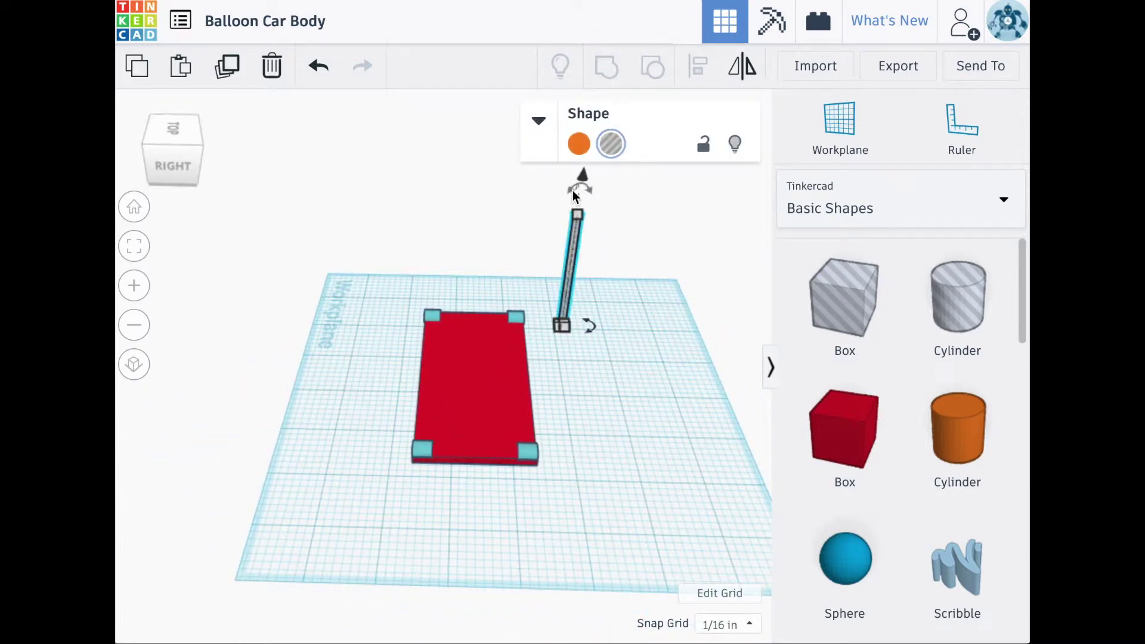
pyautogui.moveTo(573, 190); pyautogui.dragTo(507, 281)
pyautogui.click(613, 342)
pyautogui.moveTo(613, 343); pyautogui.dragTo(601, 434, button='right')
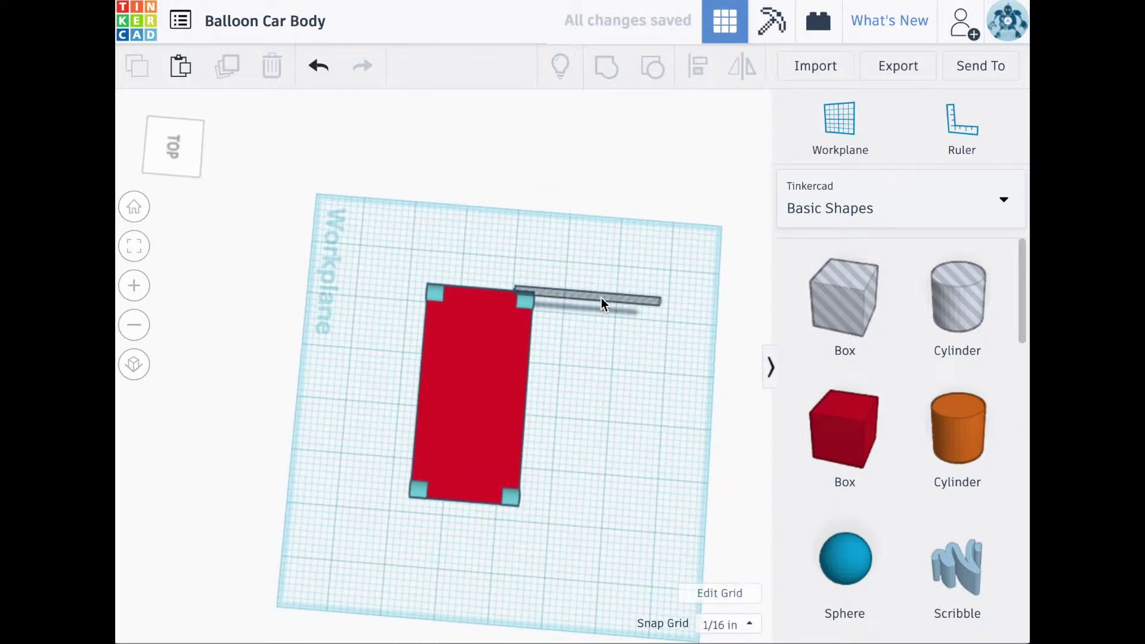
pyautogui.moveTo(605, 298); pyautogui.dragTo(498, 302)
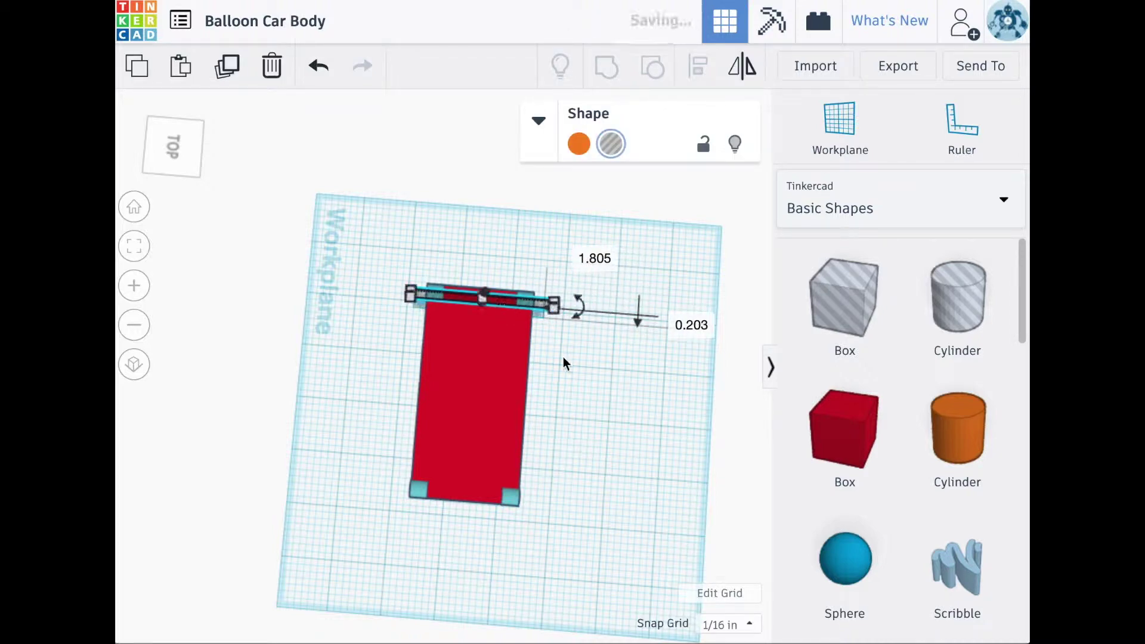
pyautogui.moveTo(614, 380); pyautogui.dragTo(405, 249, button='right')
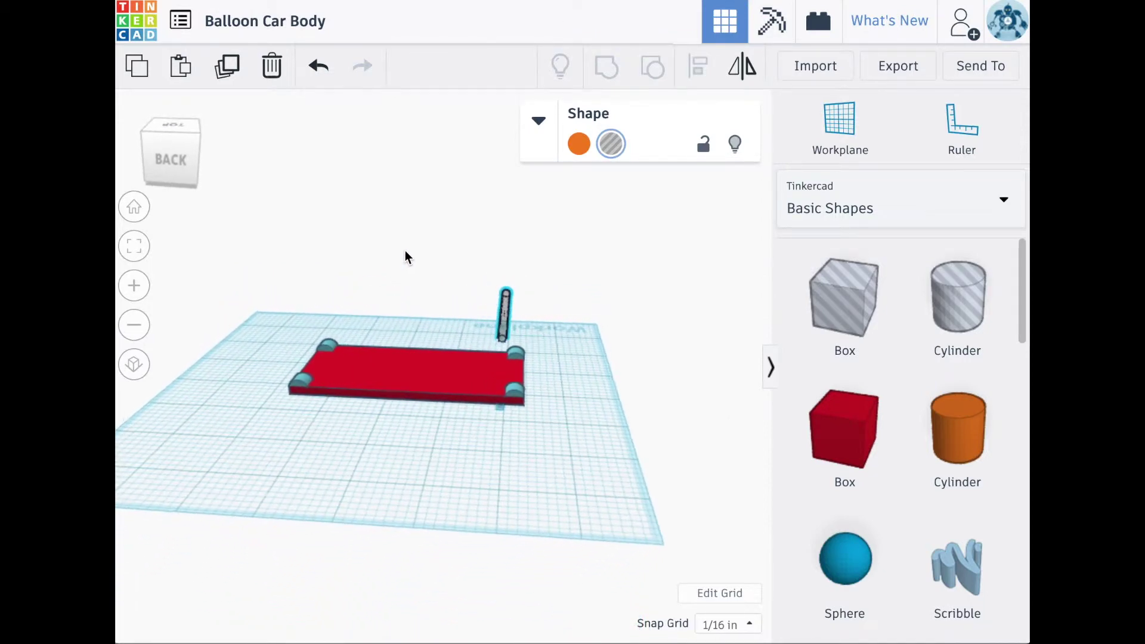
pyautogui.click(606, 416)
# Step: Centre the pole on the front-right half-round piece, using it as the alignment reference
pyautogui.scroll(5, 607, 415)
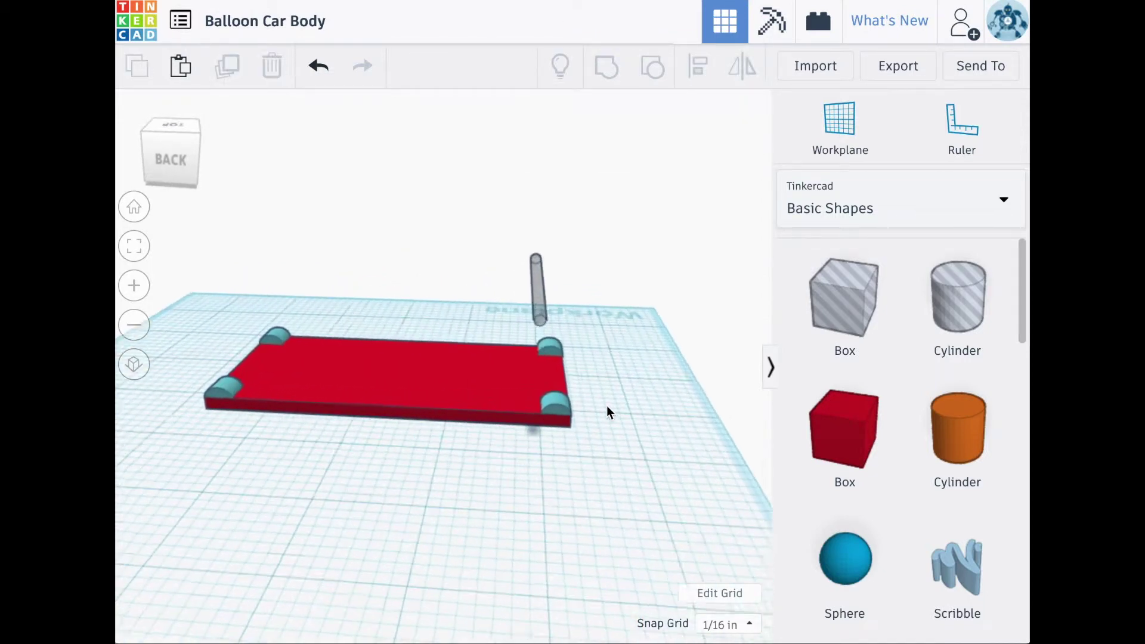
pyautogui.scroll(2, 626, 382)
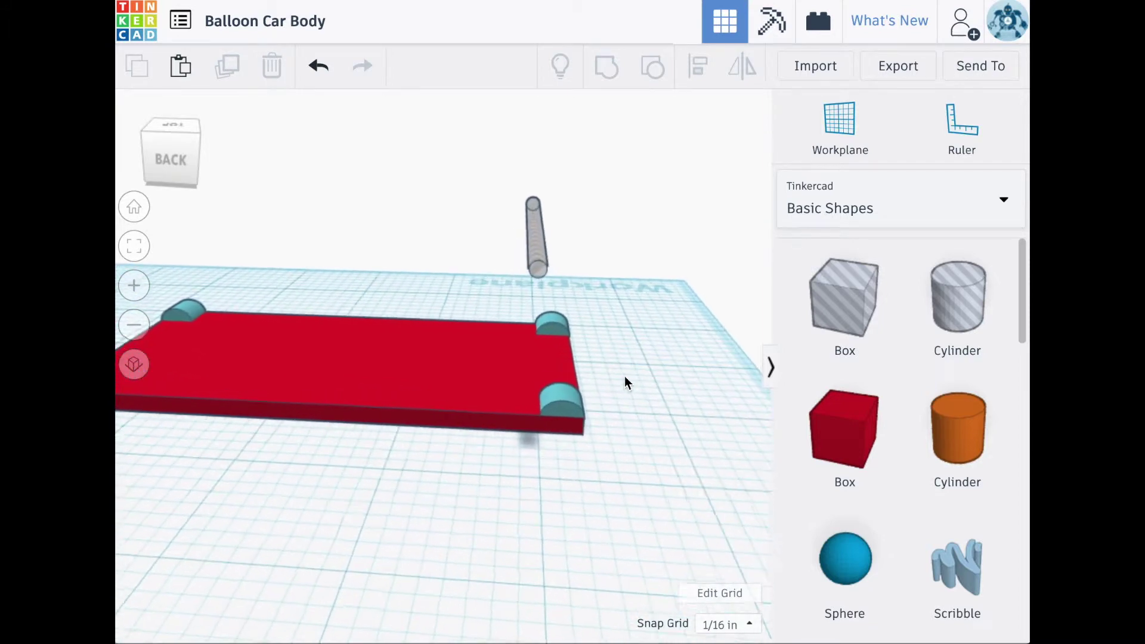
pyautogui.click(573, 404)
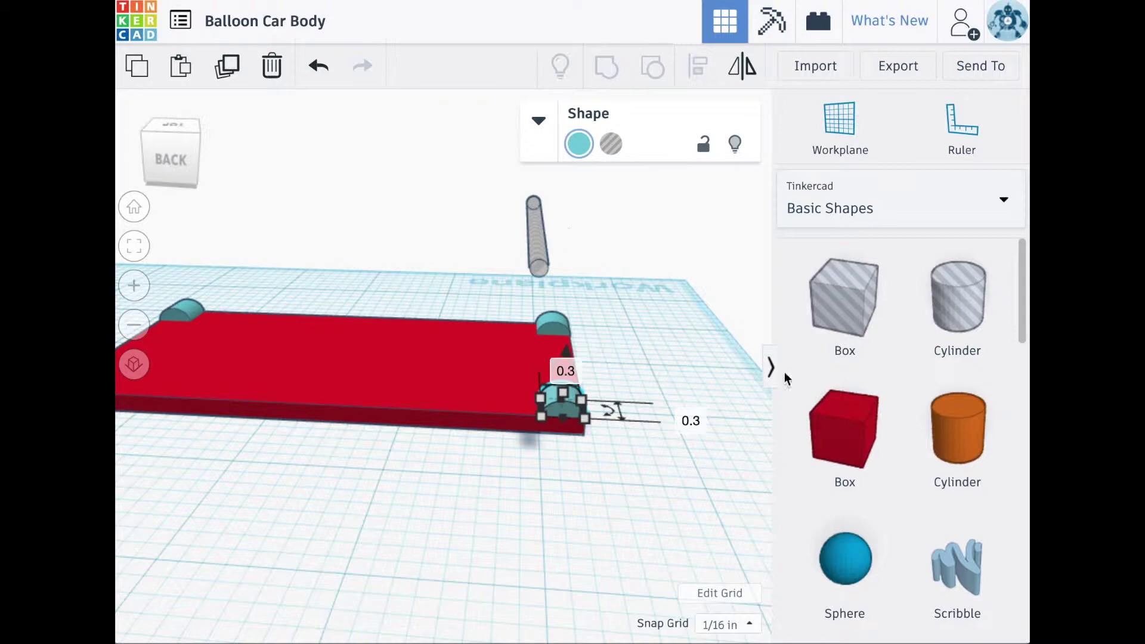
pyautogui.scroll(-9, 935, 449)
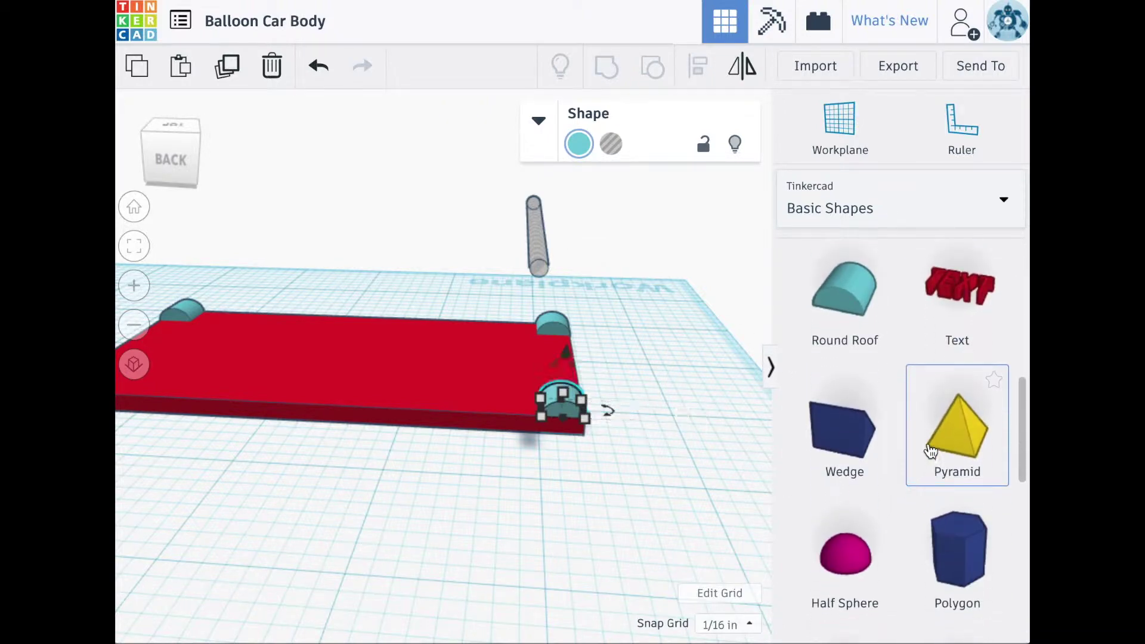
pyautogui.keyDown('shift'); pyautogui.click(534, 239); pyautogui.keyUp('shift')
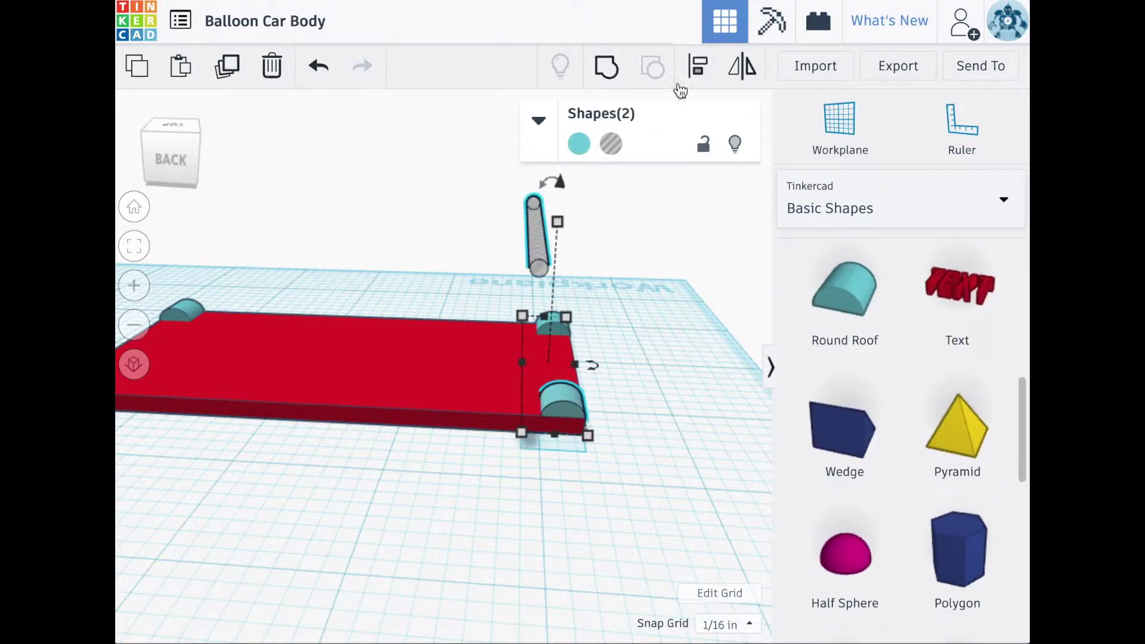
pyautogui.click(697, 66)
pyautogui.click(566, 403)
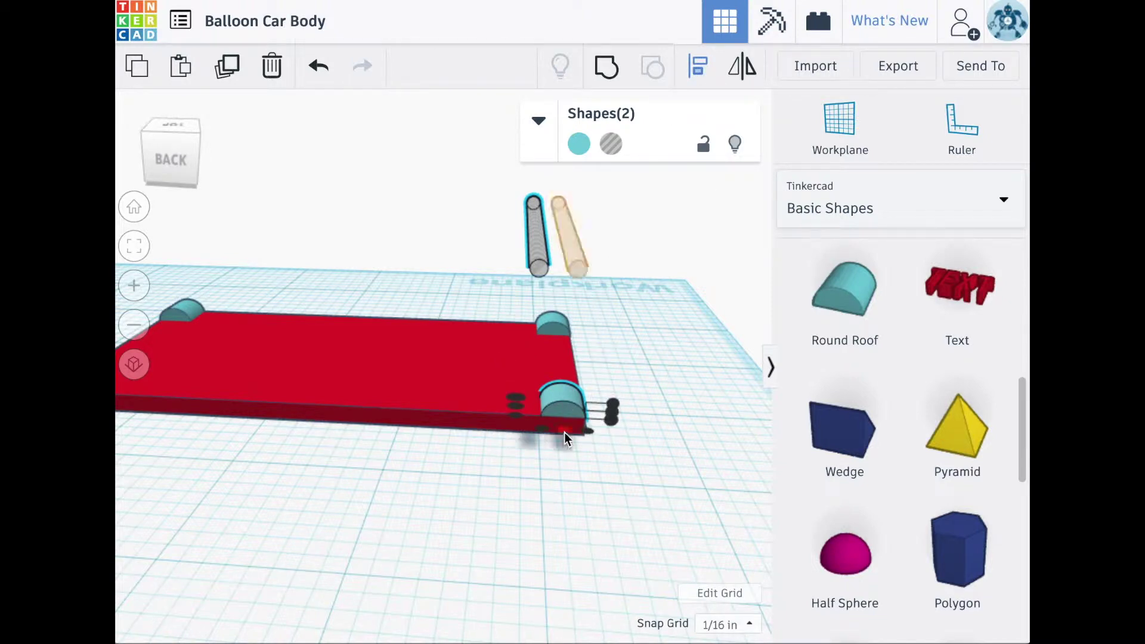
pyautogui.click(564, 431)
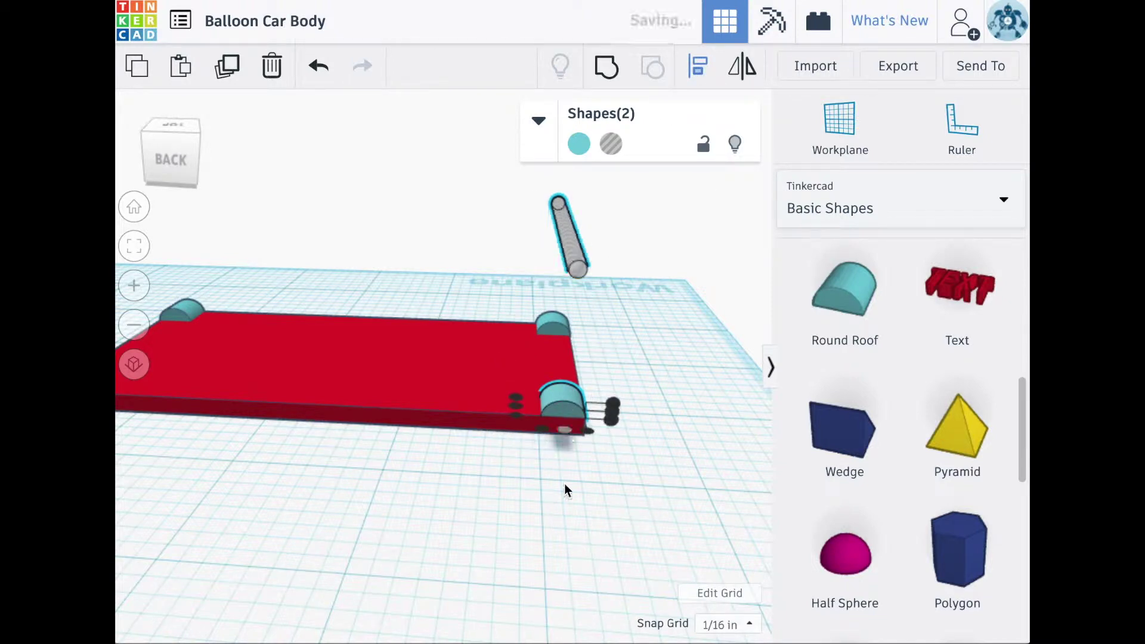
pyautogui.click(568, 528)
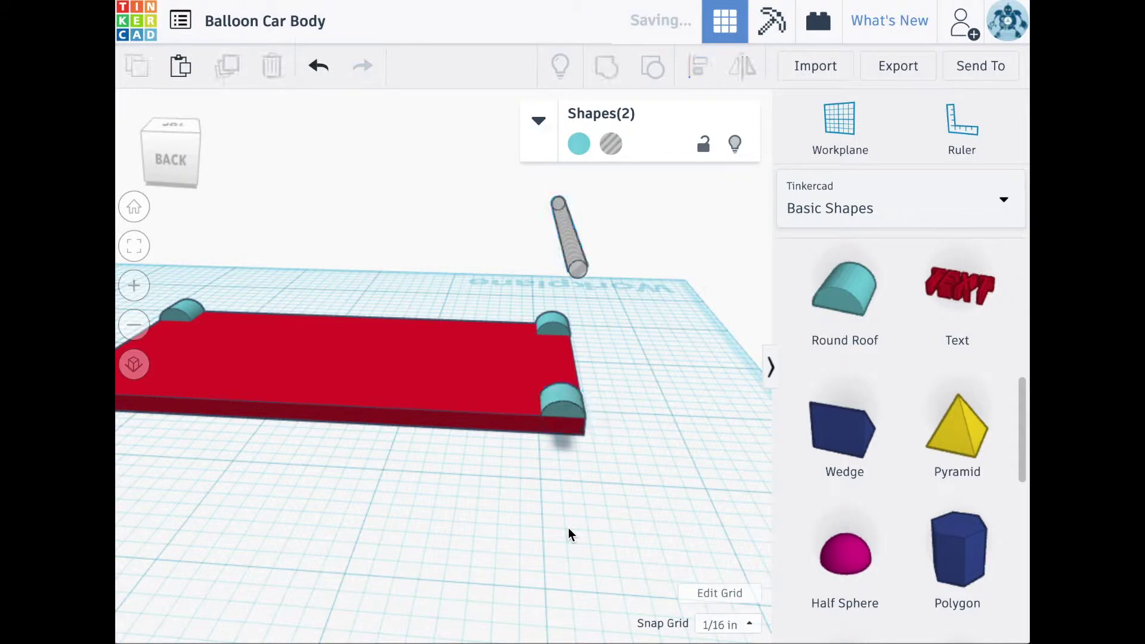
pyautogui.click(571, 242)
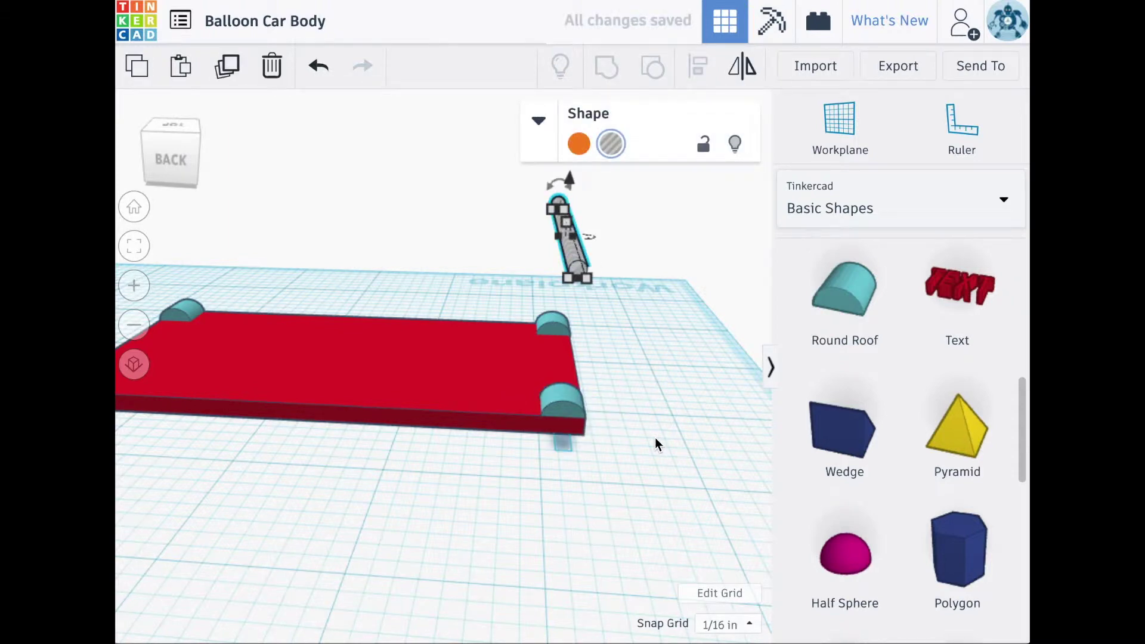
# Step: Drop the pole to the workplane, then raise it 0.063 inch
pyautogui.press('d')
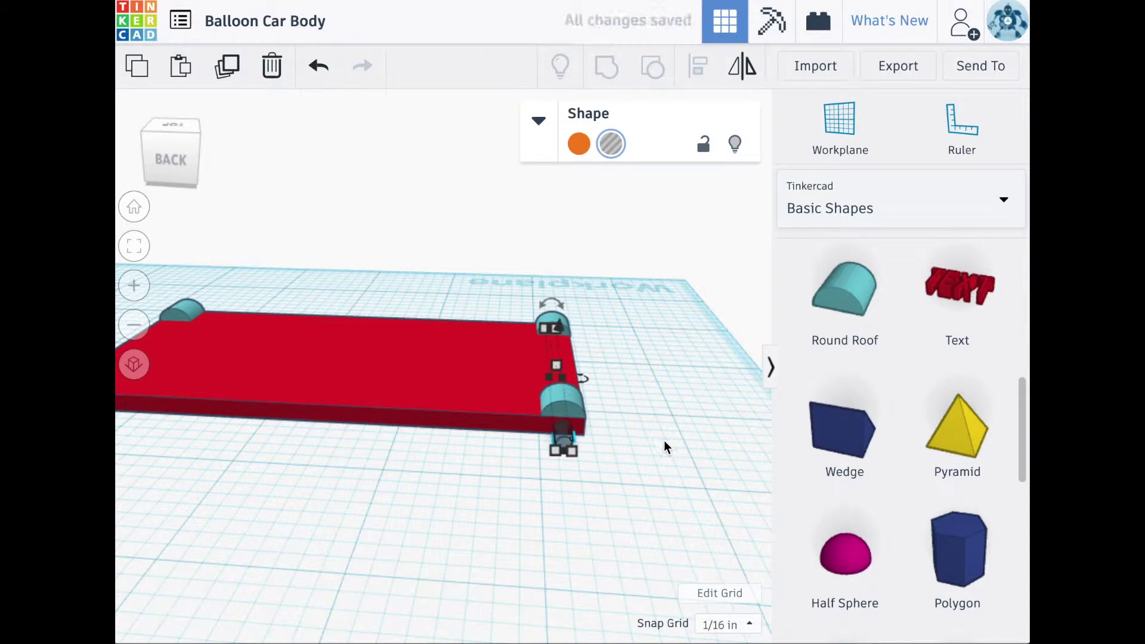
pyautogui.click(673, 474)
pyautogui.scroll(-3, 672, 479)
pyautogui.scroll(5, 682, 471)
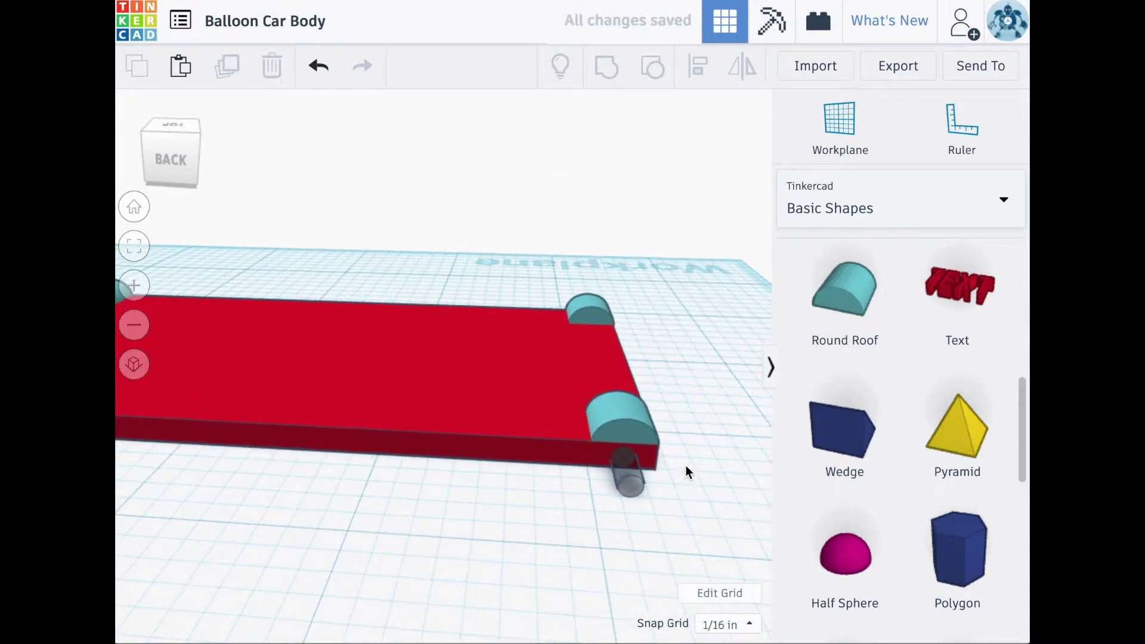
pyautogui.moveTo(701, 432); pyautogui.dragTo(687, 411, button='right')
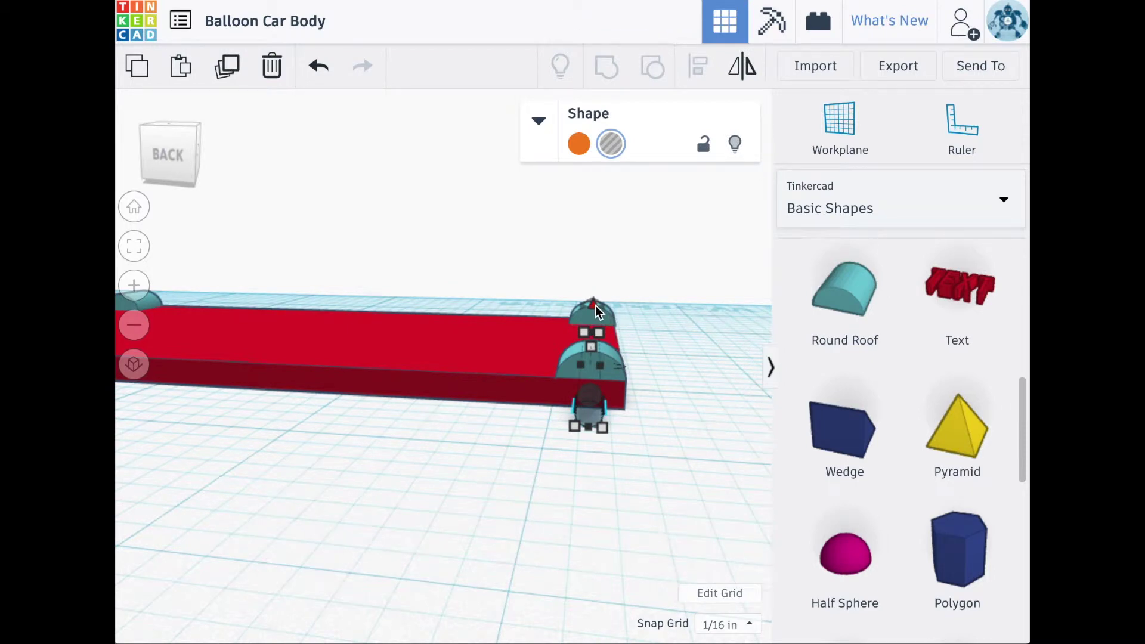
pyautogui.moveTo(595, 306); pyautogui.dragTo(593, 299)
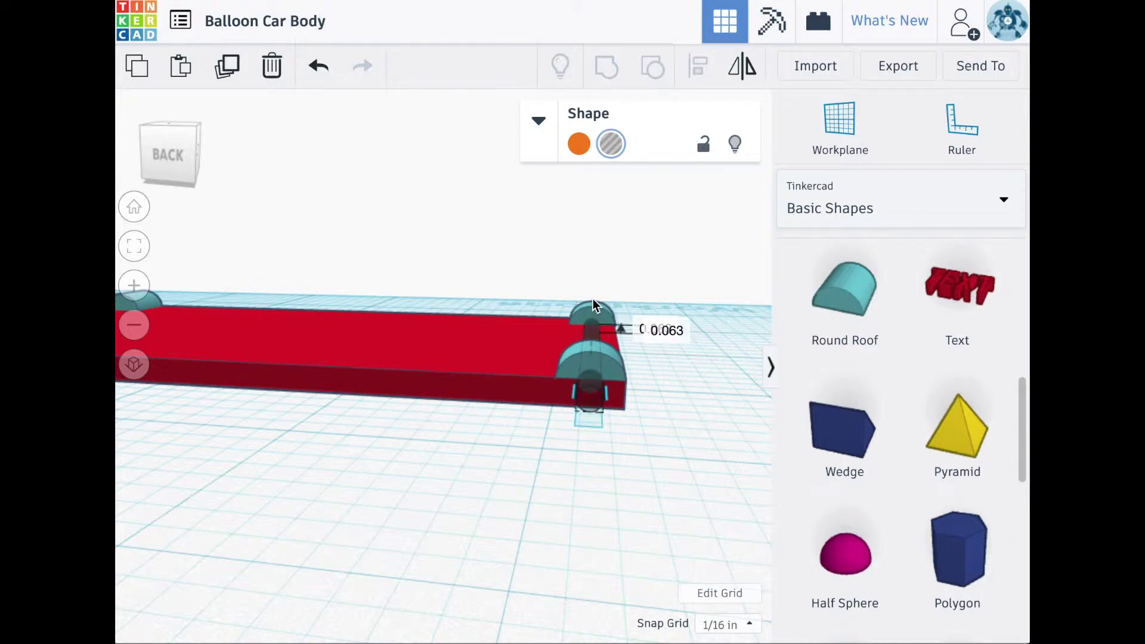
pyautogui.click(682, 427)
pyautogui.moveTo(685, 432)
pyautogui.mouseDown(button='right')
pyautogui.moveTo(689, 410)
pyautogui.moveTo(694, 427)
pyautogui.mouseUp(button='right')
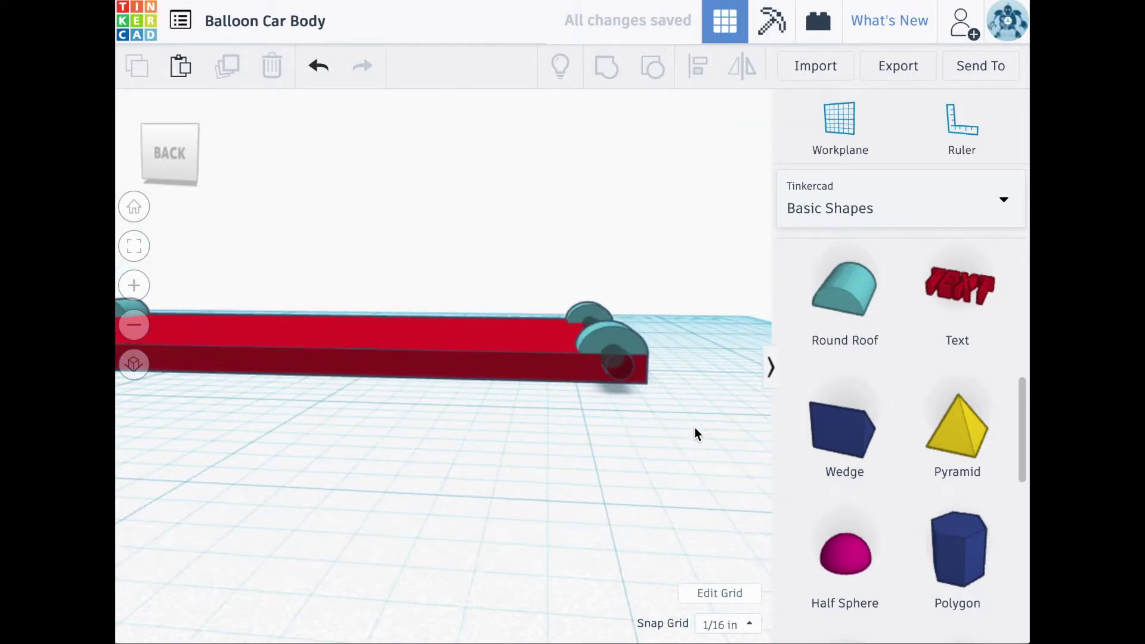
# Step: Duplicate the rear wheel piece and slide the copy left along the body
pyautogui.click(625, 366)
pyautogui.moveTo(527, 482); pyautogui.dragTo(539, 491, button='right')
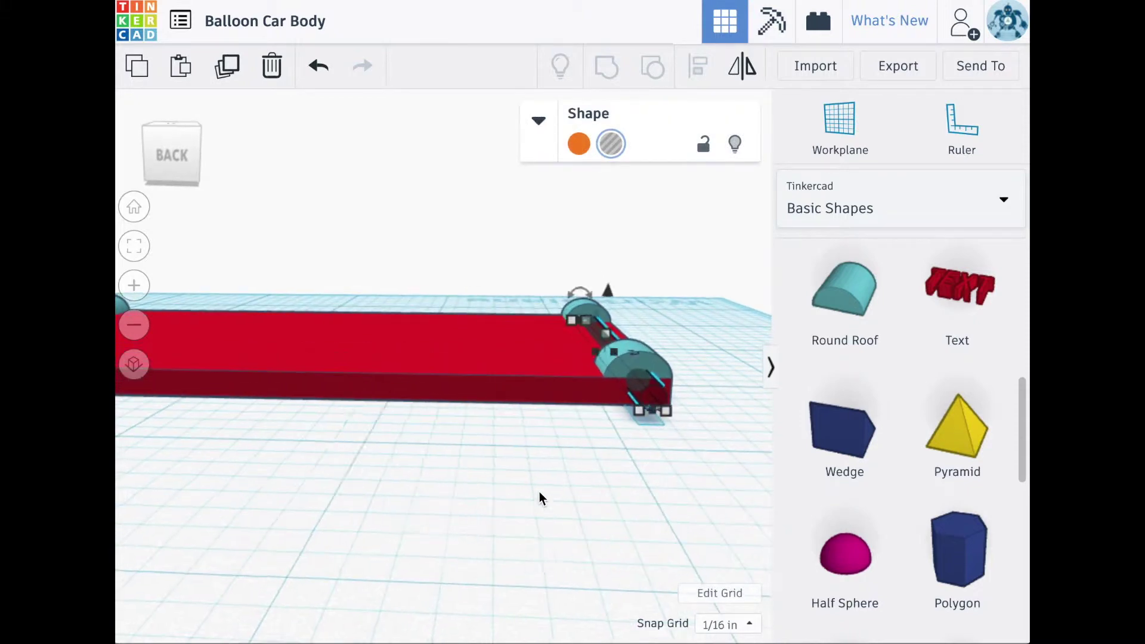
pyautogui.click(227, 67)
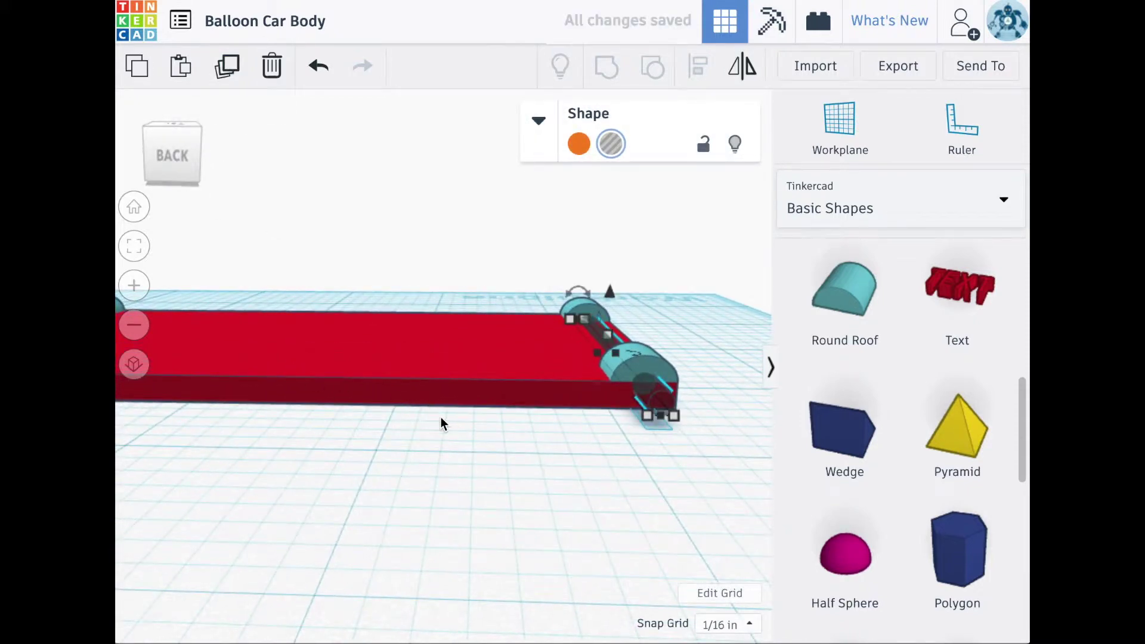
pyautogui.press('Left')
pyautogui.press('Left')
pyautogui.press('Left')
pyautogui.press('Left')
pyautogui.press('Left')
pyautogui.press('Left')
pyautogui.press('Left')
pyautogui.press('Left')
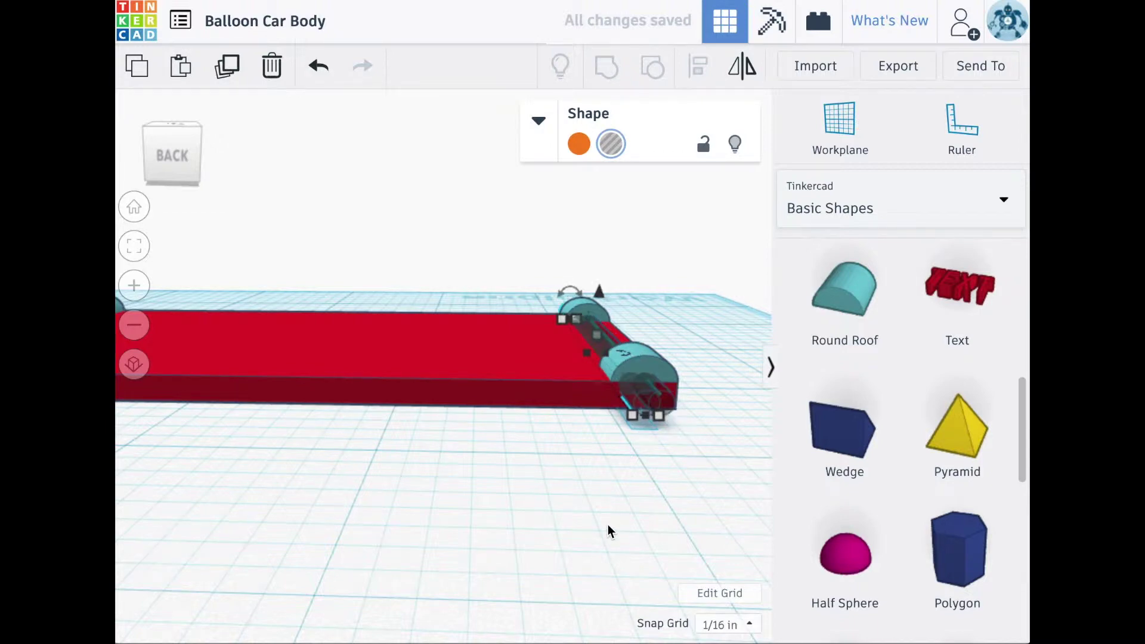
pyautogui.press('Left')
pyautogui.press('Left')
pyautogui.press('Left')
pyautogui.press('Left')
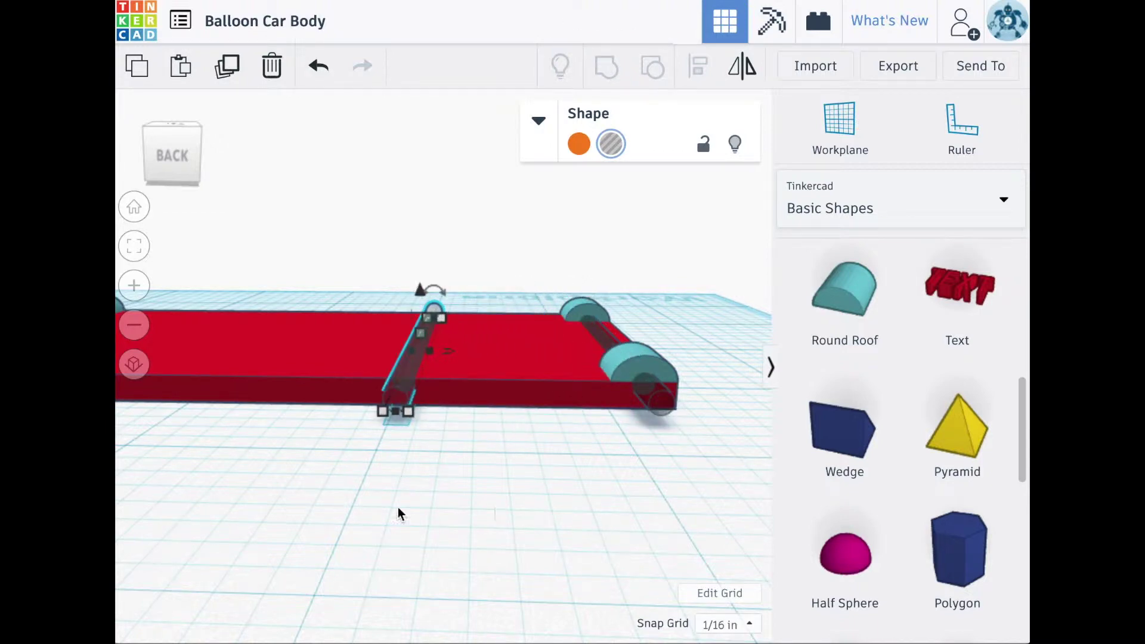
# Step: Align the second axle with its wheel arch
pyautogui.moveTo(309, 492); pyautogui.dragTo(696, 499, button='right')
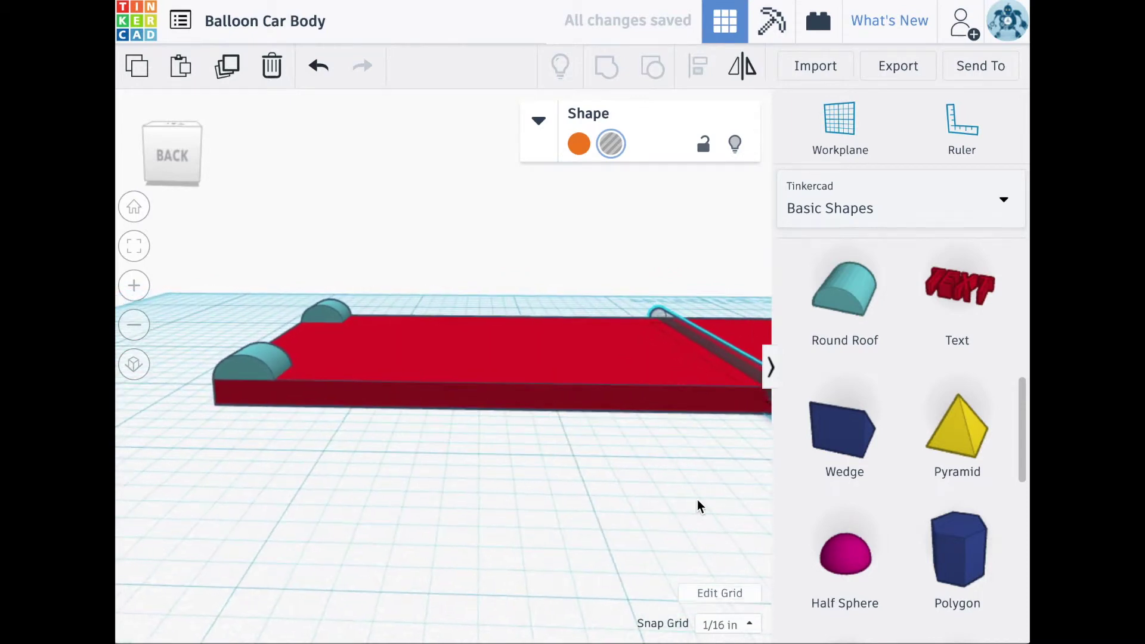
pyautogui.keyDown('shift'); pyautogui.click(333, 314); pyautogui.keyUp('shift')
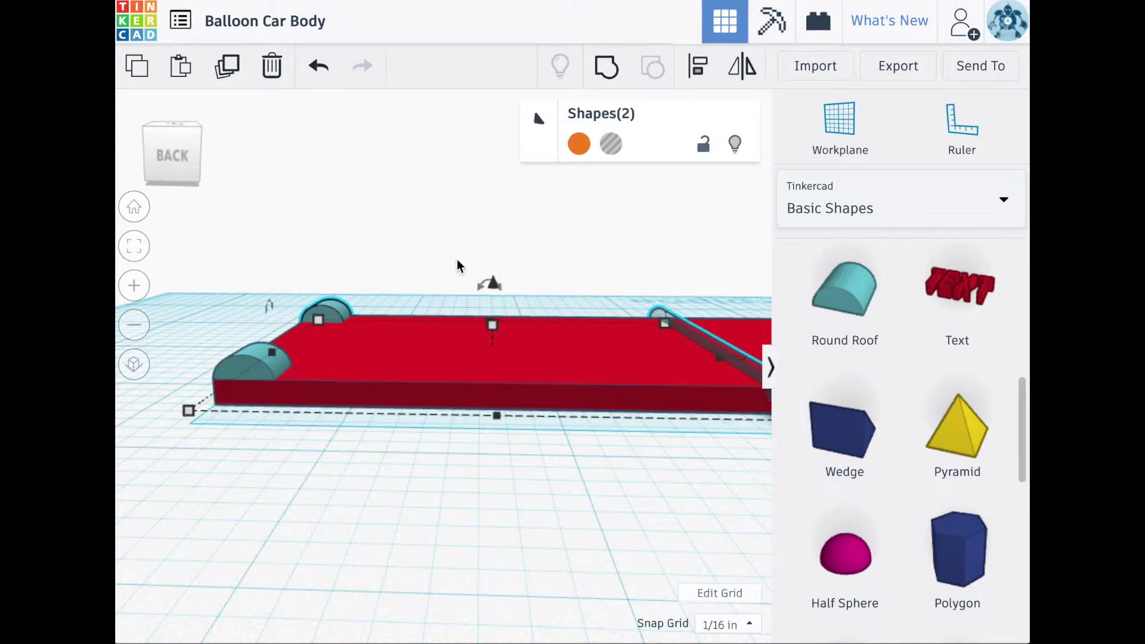
pyautogui.click(698, 67)
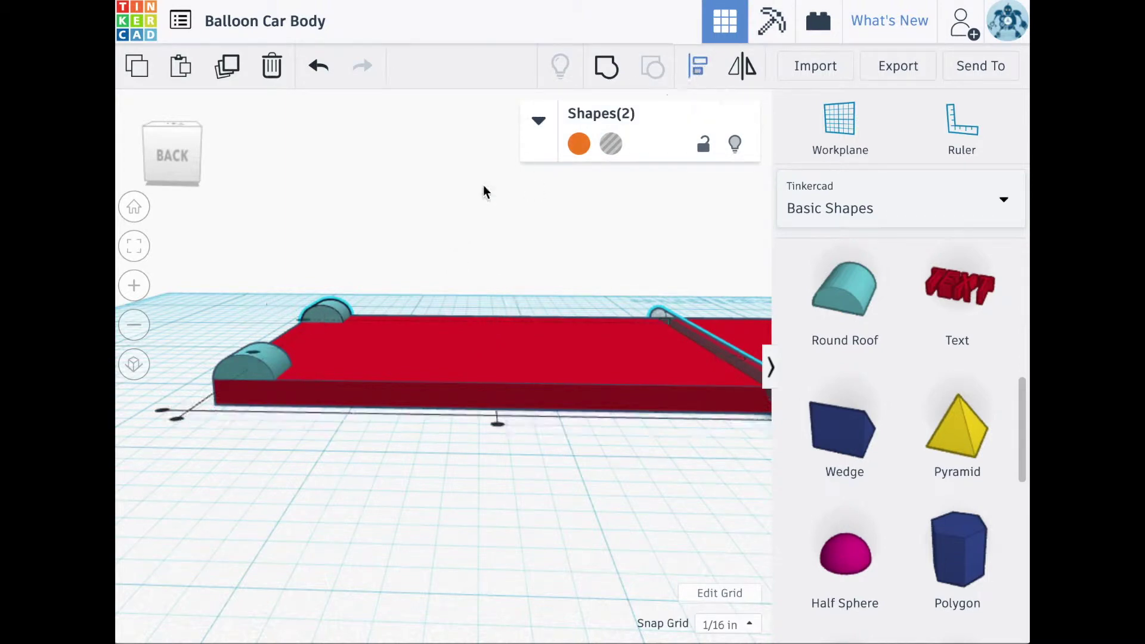
pyautogui.click(318, 327)
pyautogui.moveTo(274, 498); pyautogui.dragTo(305, 539, button='right')
pyautogui.click(305, 539)
# Step: Group all seven parts into one red body and drop a new box onto it
pyautogui.scroll(-5, 306, 539)
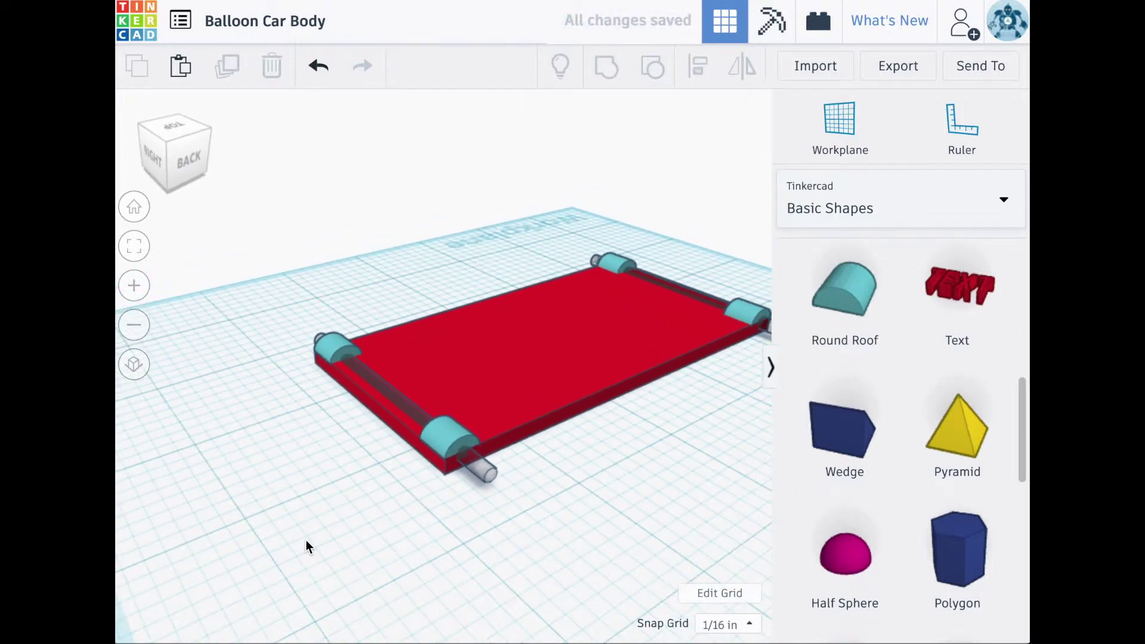
pyautogui.moveTo(302, 519); pyautogui.dragTo(356, 276, button='right')
pyautogui.moveTo(320, 161); pyautogui.dragTo(690, 536)
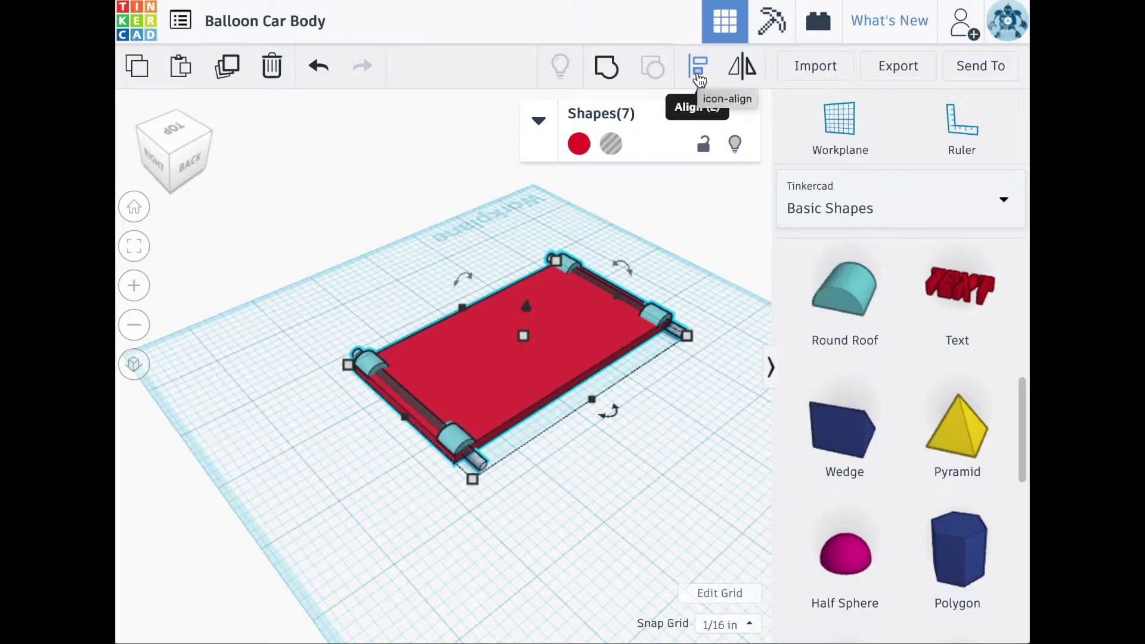
pyautogui.click(606, 73)
pyautogui.click(634, 496)
pyautogui.moveTo(634, 495); pyautogui.dragTo(565, 445, button='right')
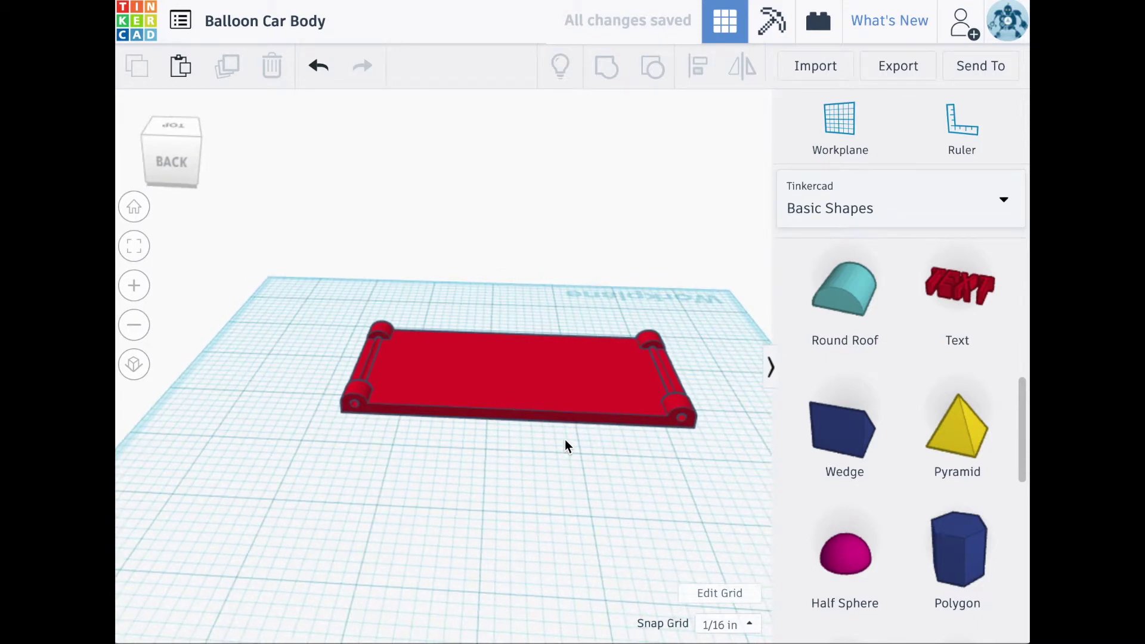
pyautogui.moveTo(564, 445); pyautogui.dragTo(797, 416, button='right')
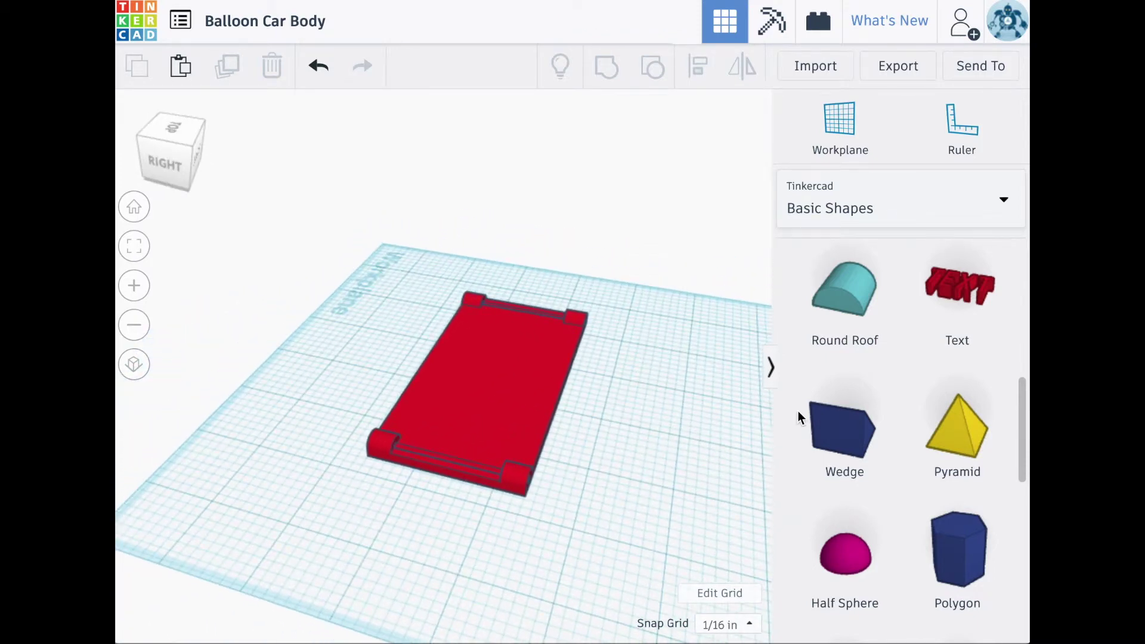
pyautogui.scroll(8, 798, 415)
pyautogui.moveTo(817, 437); pyautogui.dragTo(496, 386)
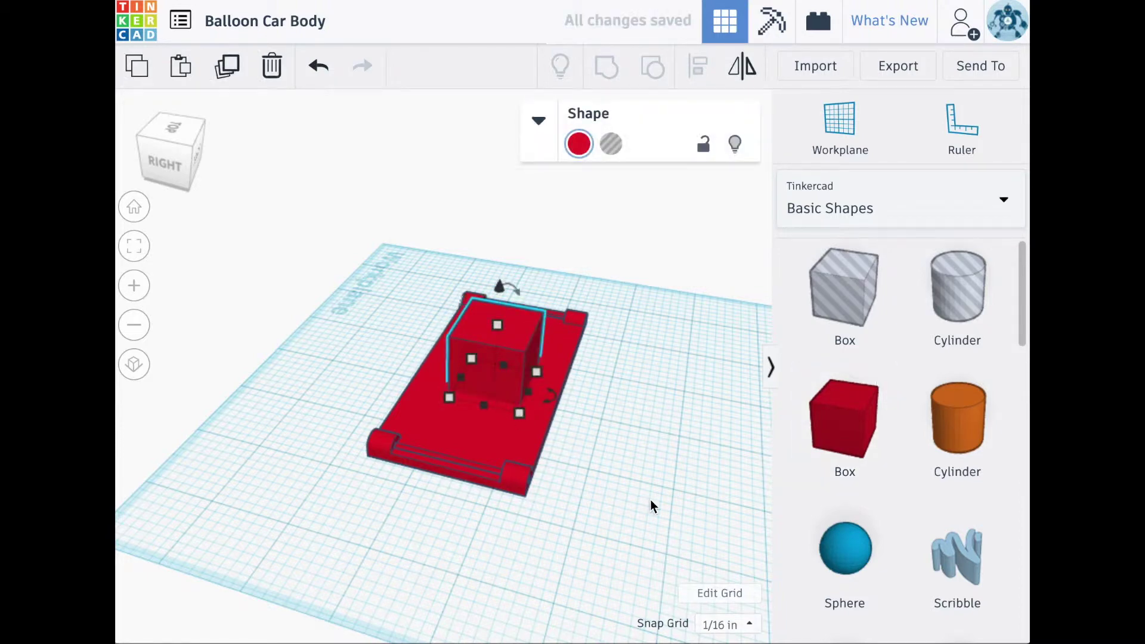
# Step: Frame the view on the new box and set its height to 0.48 inch
pyautogui.press('f')
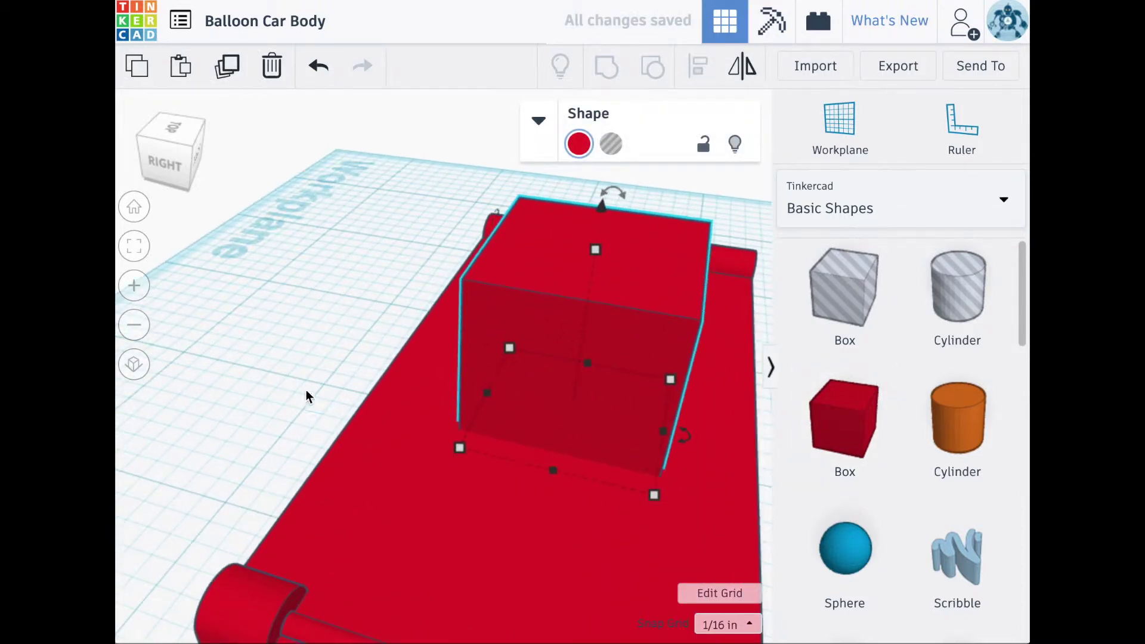
pyautogui.press('f')
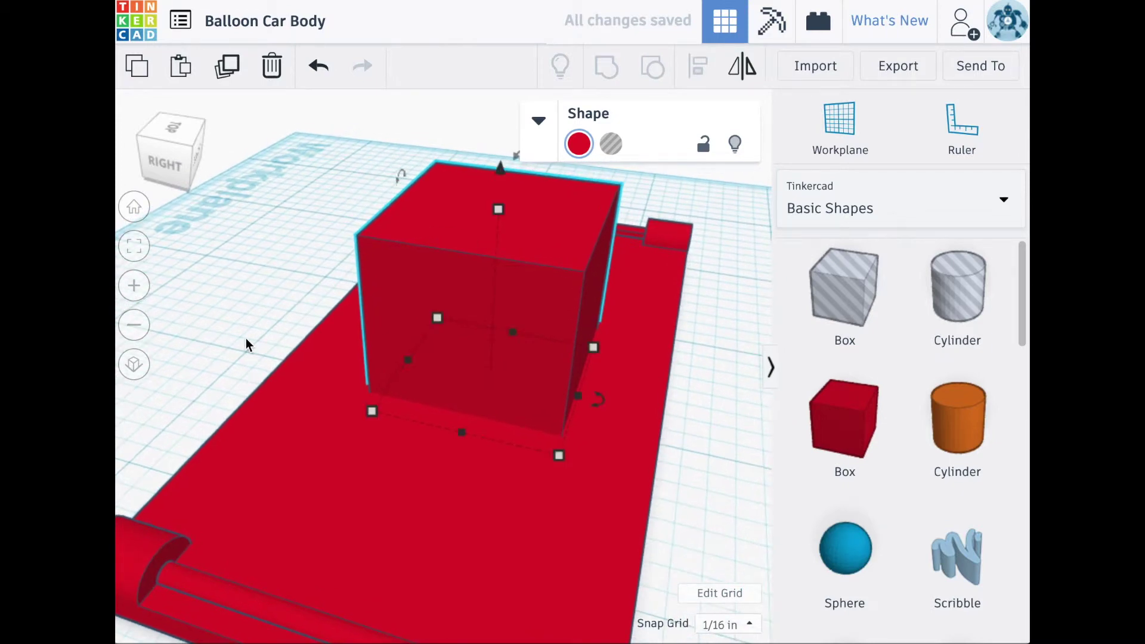
pyautogui.scroll(-5, 246, 344)
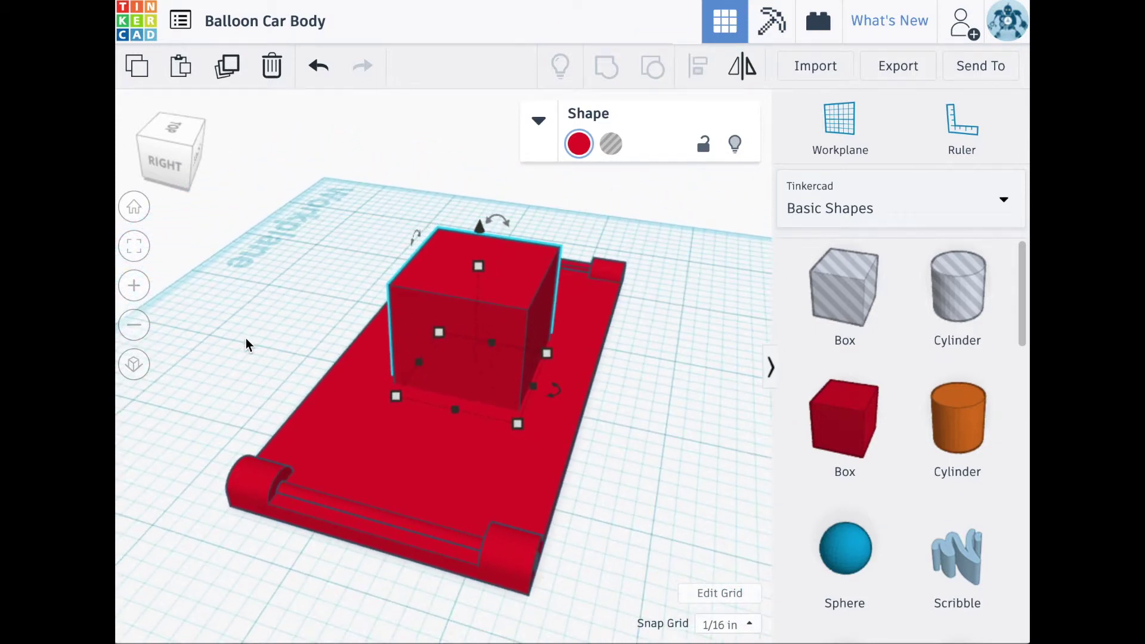
pyautogui.moveTo(477, 272)
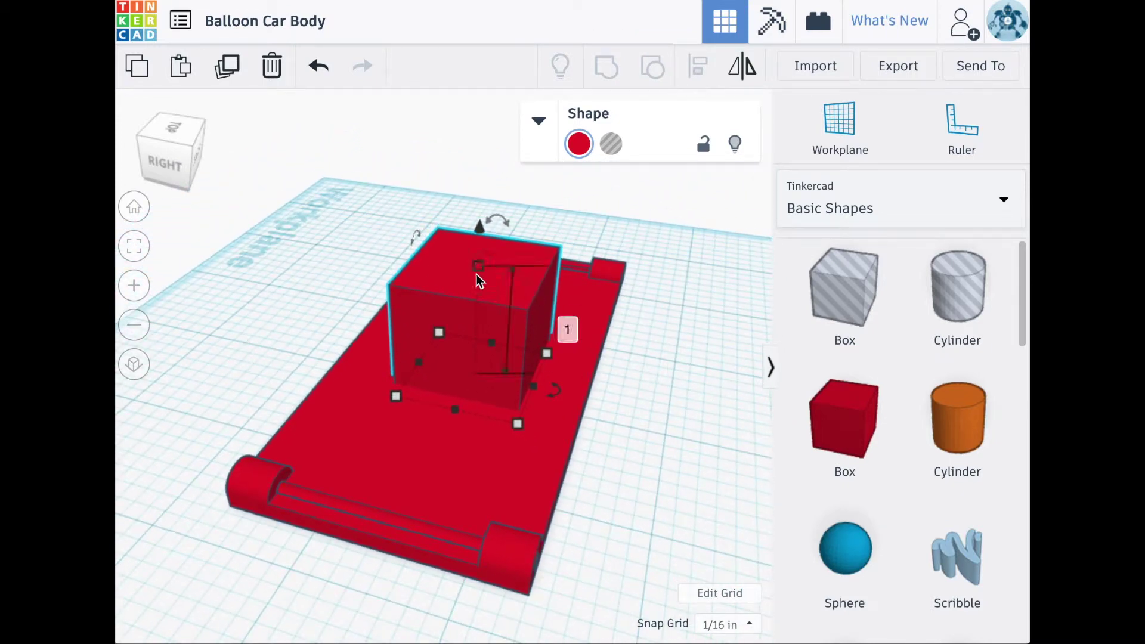
pyautogui.click(564, 323)
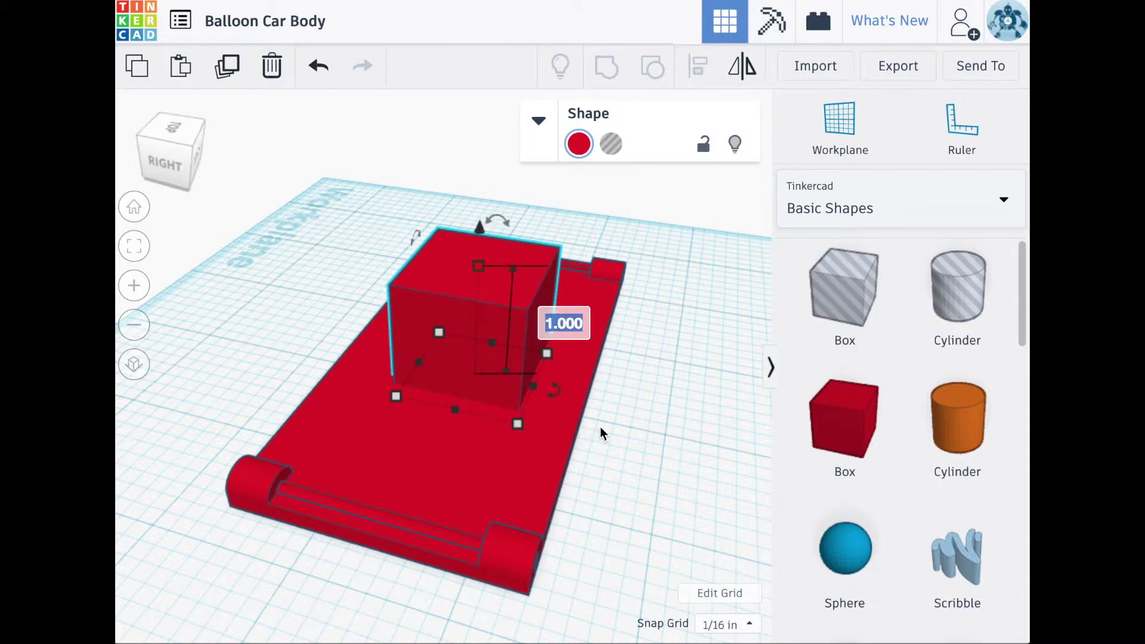
pyautogui.write('.48"')
pyautogui.press('Return')
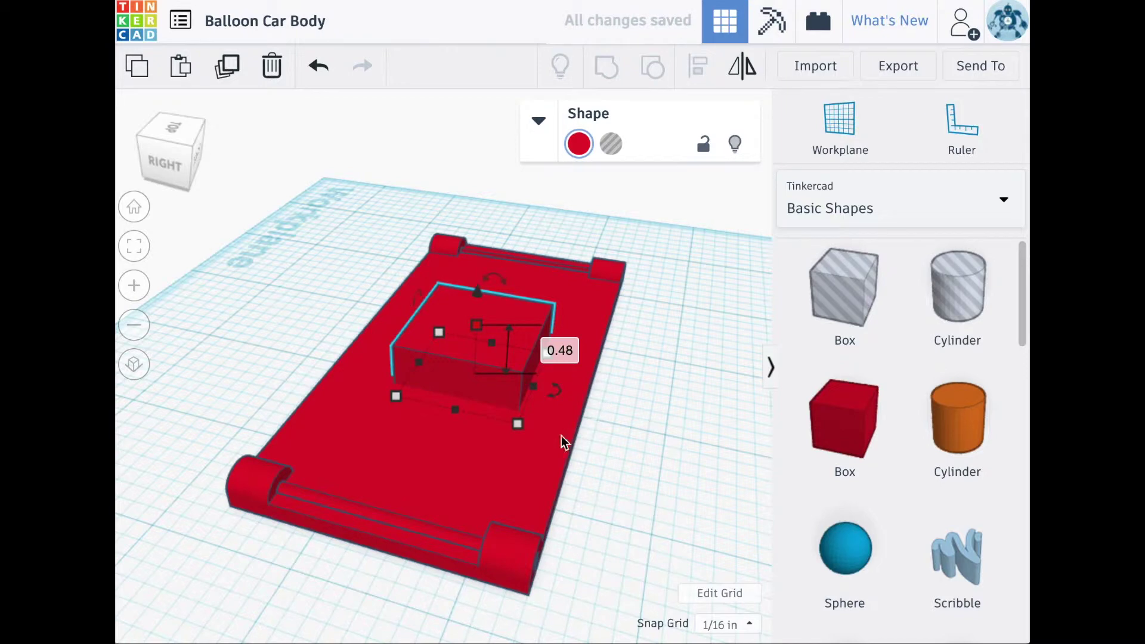
# Step: Set the box length to 0.5 inch and reselect it
pyautogui.moveTo(516, 424)
pyautogui.click(440, 465)
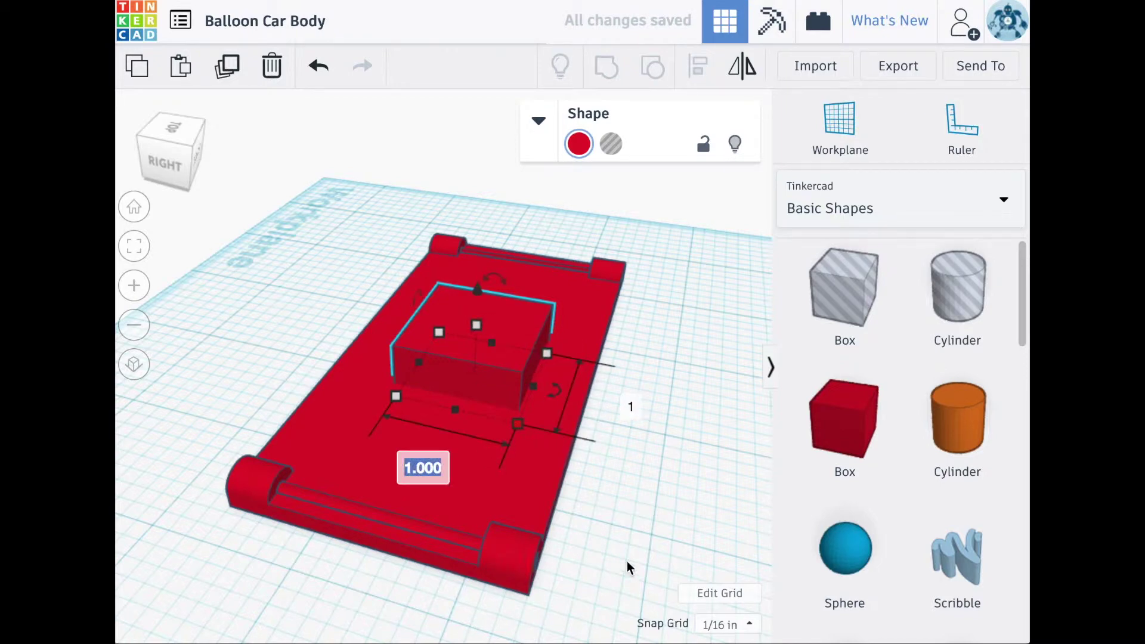
pyautogui.write('.5"')
pyautogui.press('Return')
pyautogui.click(646, 547)
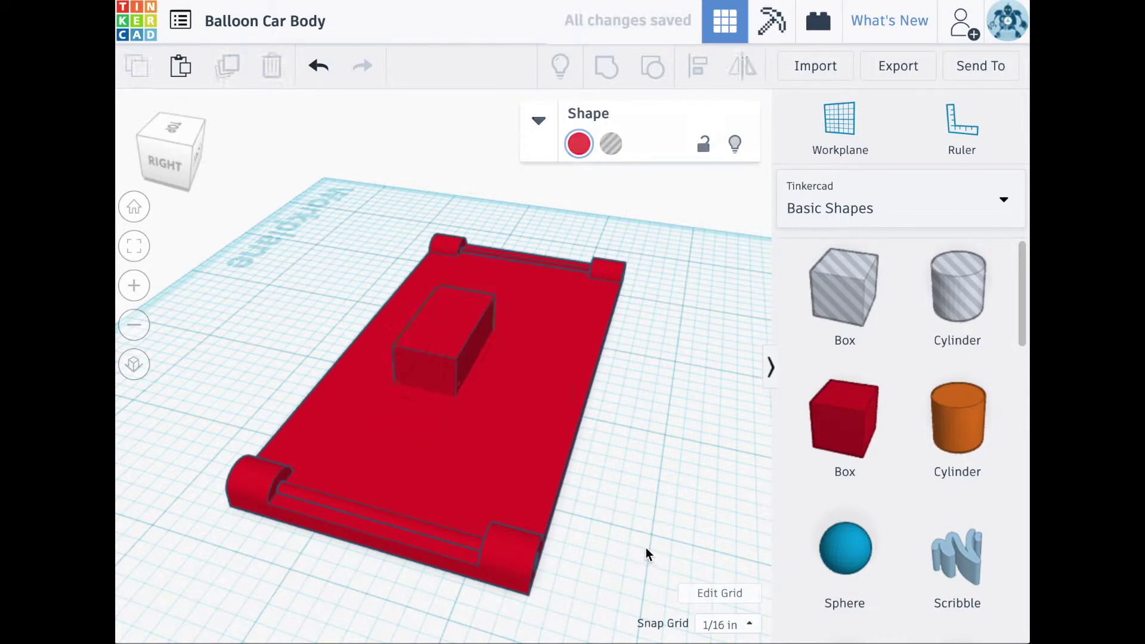
pyautogui.click(442, 360)
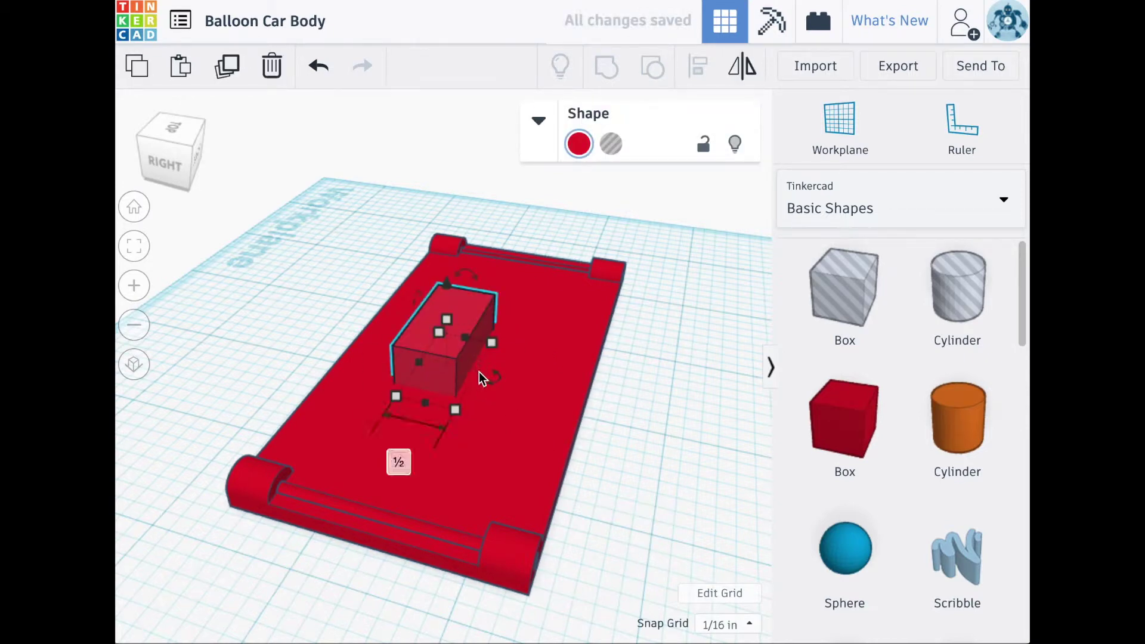
pyautogui.moveTo(498, 342)
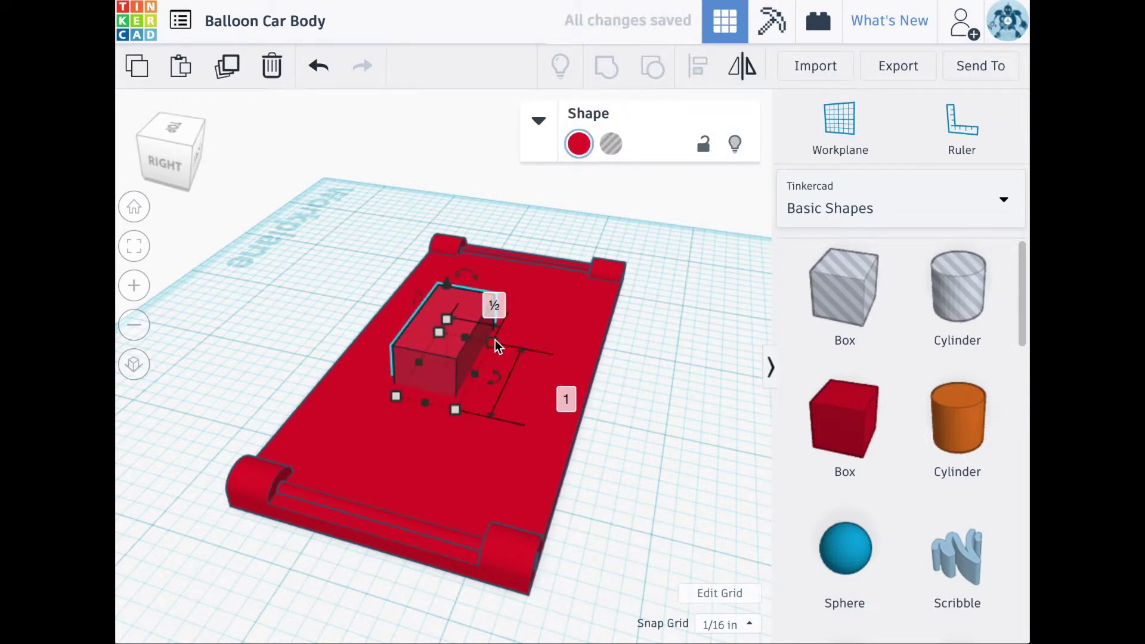
pyautogui.moveTo(717, 427); pyautogui.dragTo(756, 447, button='middle')
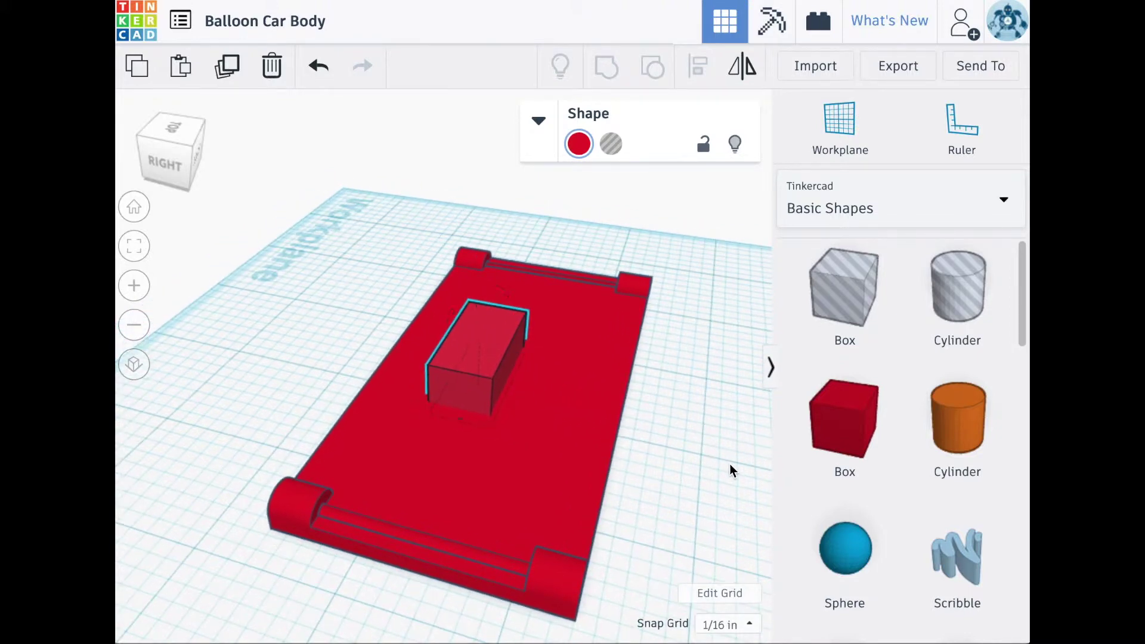
pyautogui.moveTo(731, 467); pyautogui.dragTo(775, 495, button='right')
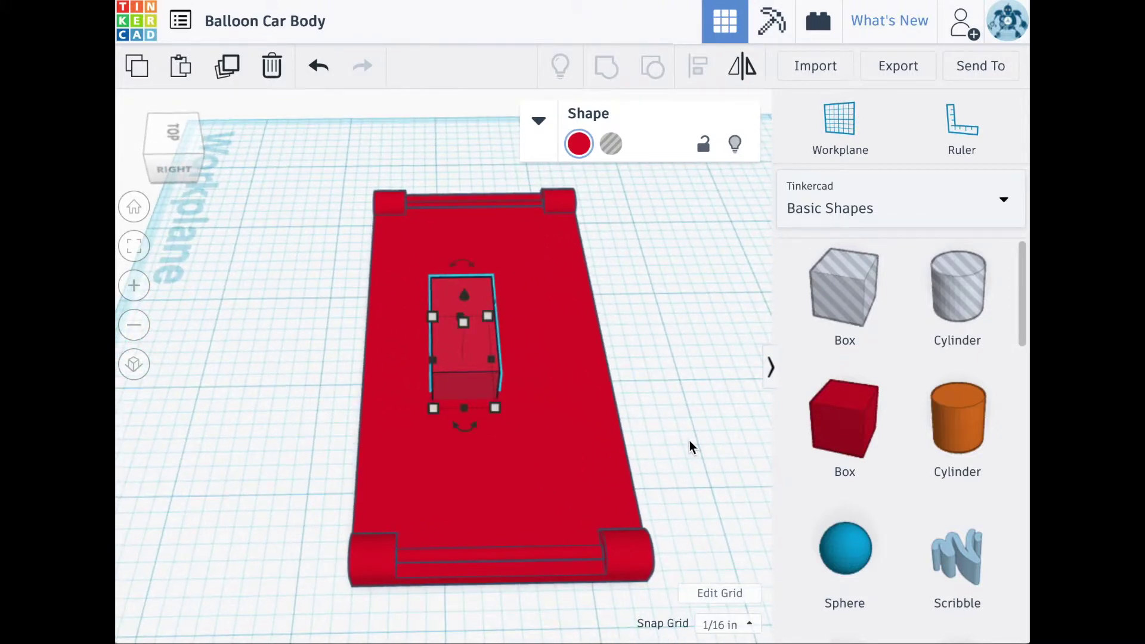
pyautogui.moveTo(689, 440); pyautogui.dragTo(351, 244)
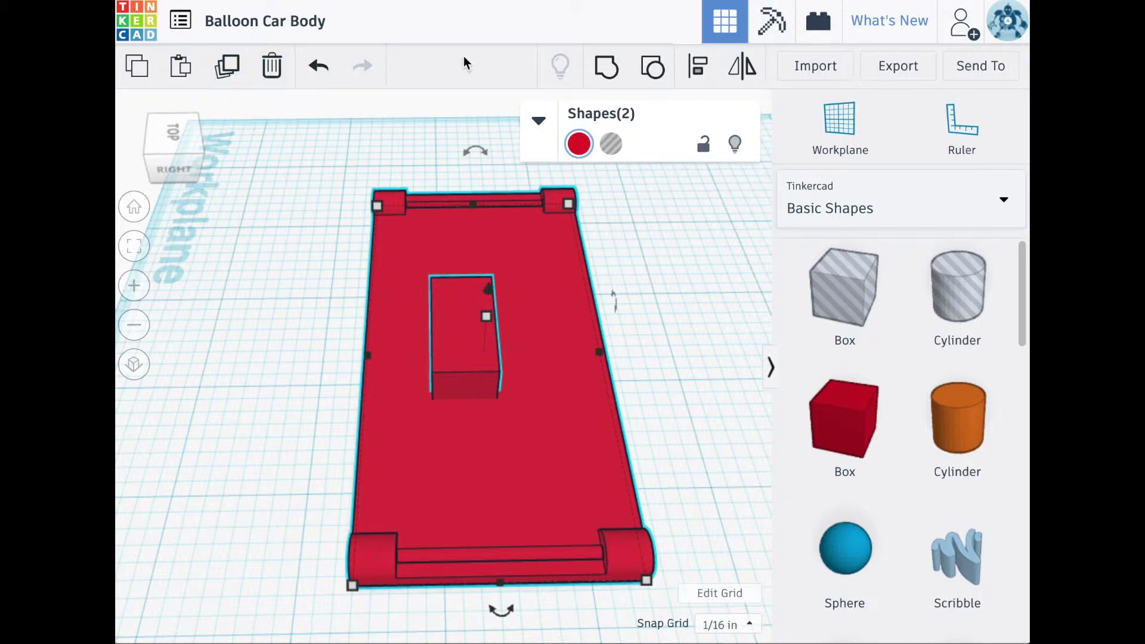
pyautogui.click(697, 66)
pyautogui.click(504, 612)
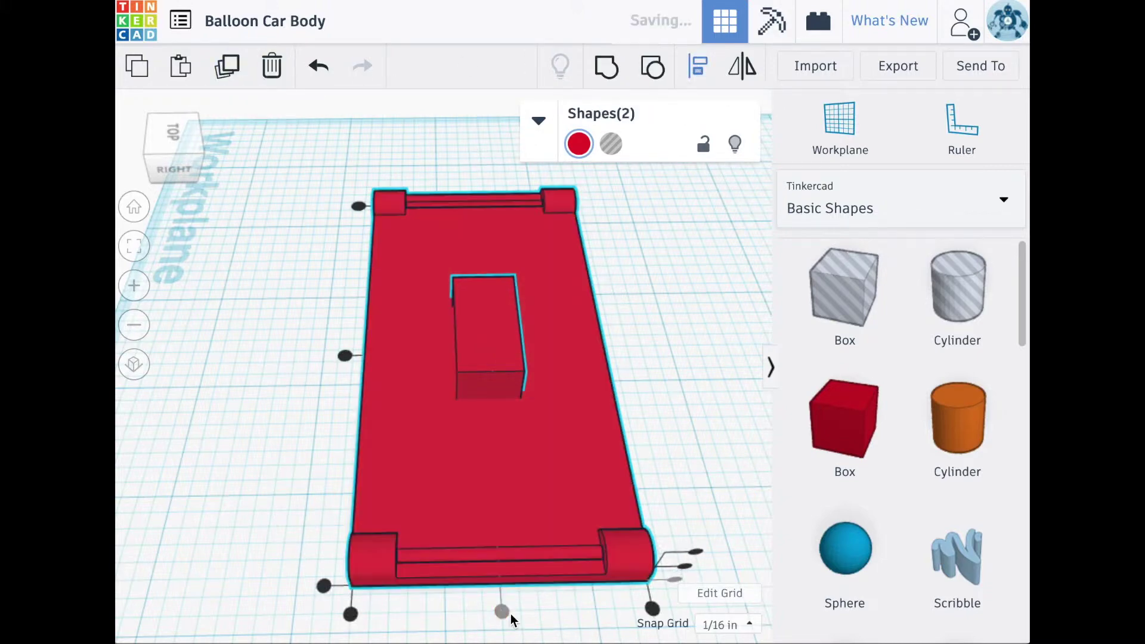
pyautogui.click(345, 356)
pyautogui.click(282, 384)
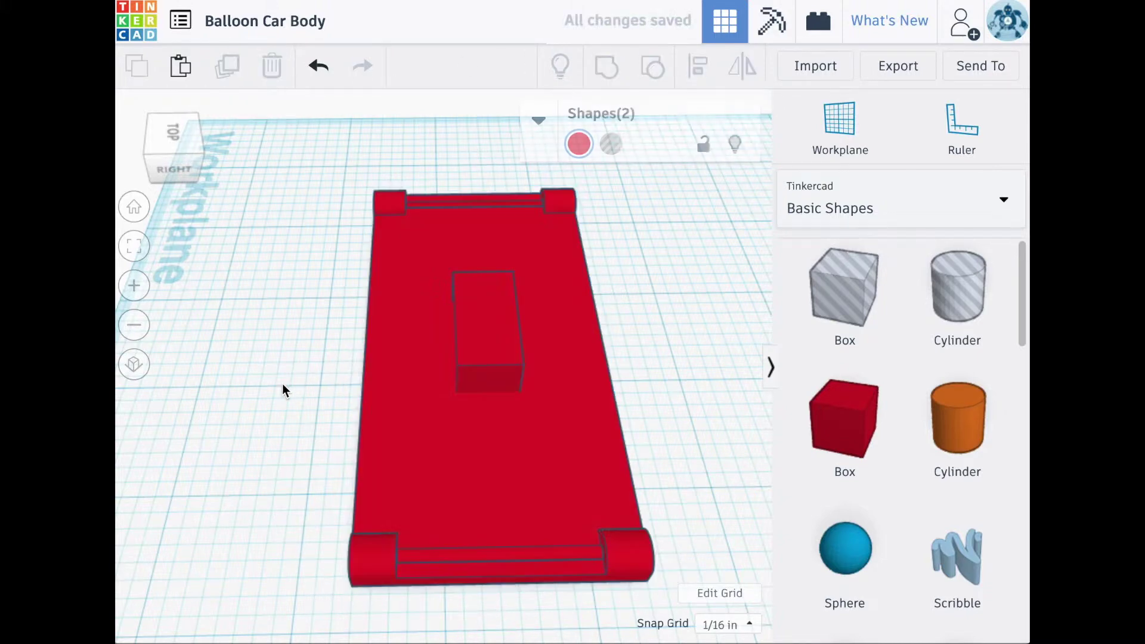
pyautogui.moveTo(273, 380); pyautogui.dragTo(469, 399, button='right')
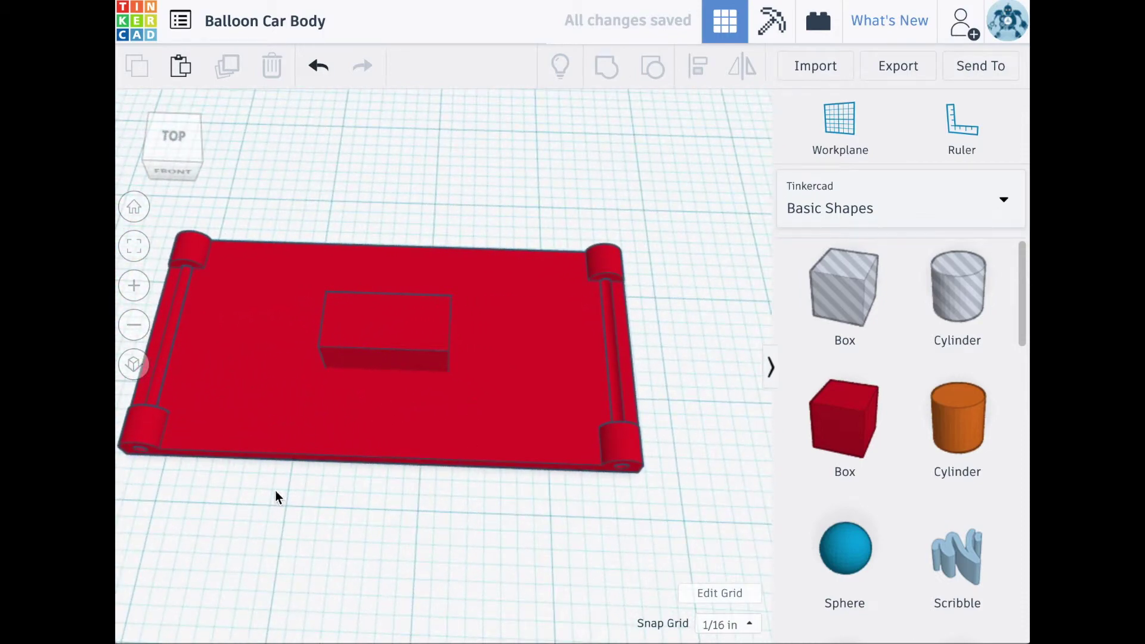
pyautogui.moveTo(277, 493); pyautogui.dragTo(338, 487, button='middle')
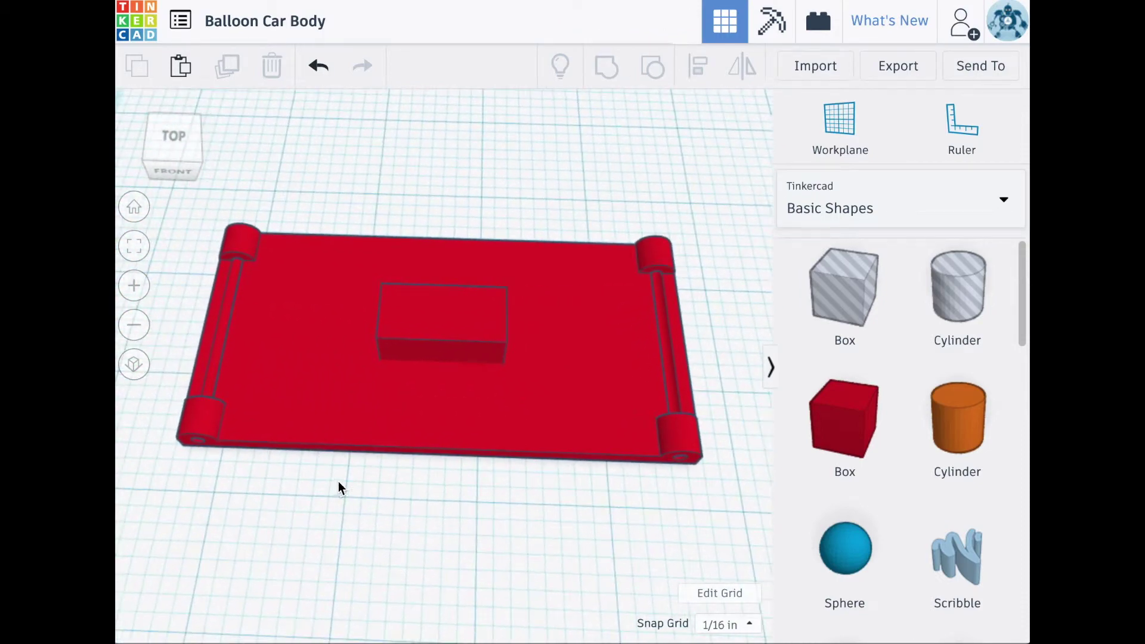
pyautogui.click(432, 317)
pyautogui.press('Left')
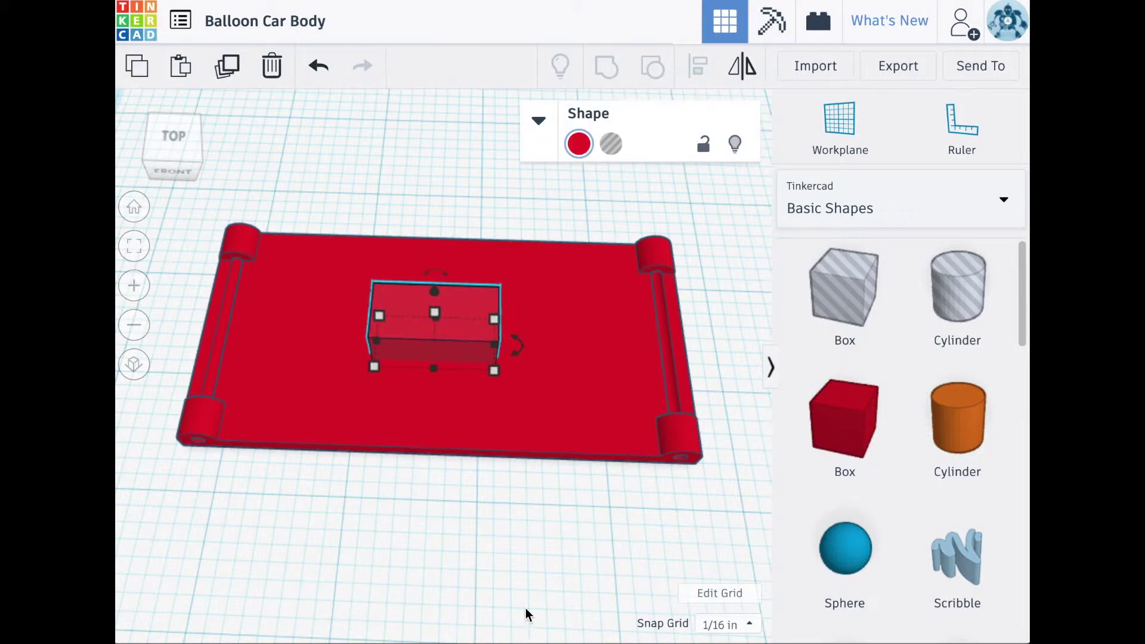
pyautogui.press('Left')
pyautogui.press('Right')
pyautogui.press('Right')
pyautogui.press('Left')
pyautogui.press('Left')
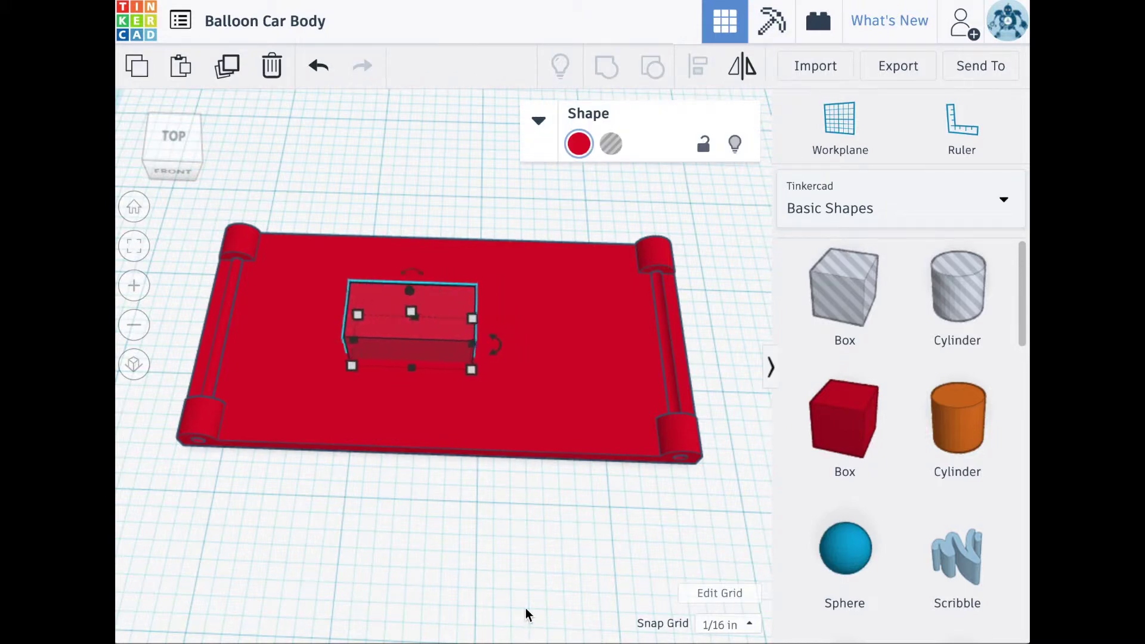
pyautogui.press('Left')
pyautogui.press('Right')
pyautogui.press('Right')
pyautogui.press('Right')
pyautogui.press('Right')
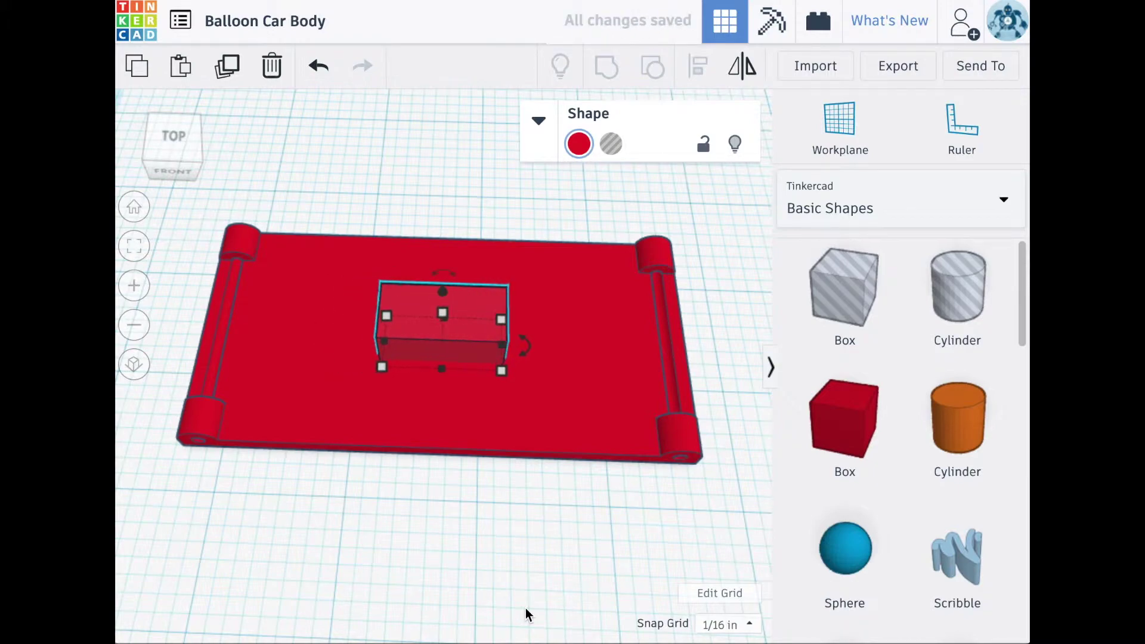
pyautogui.click(524, 607)
pyautogui.moveTo(556, 550); pyautogui.dragTo(337, 504, button='right')
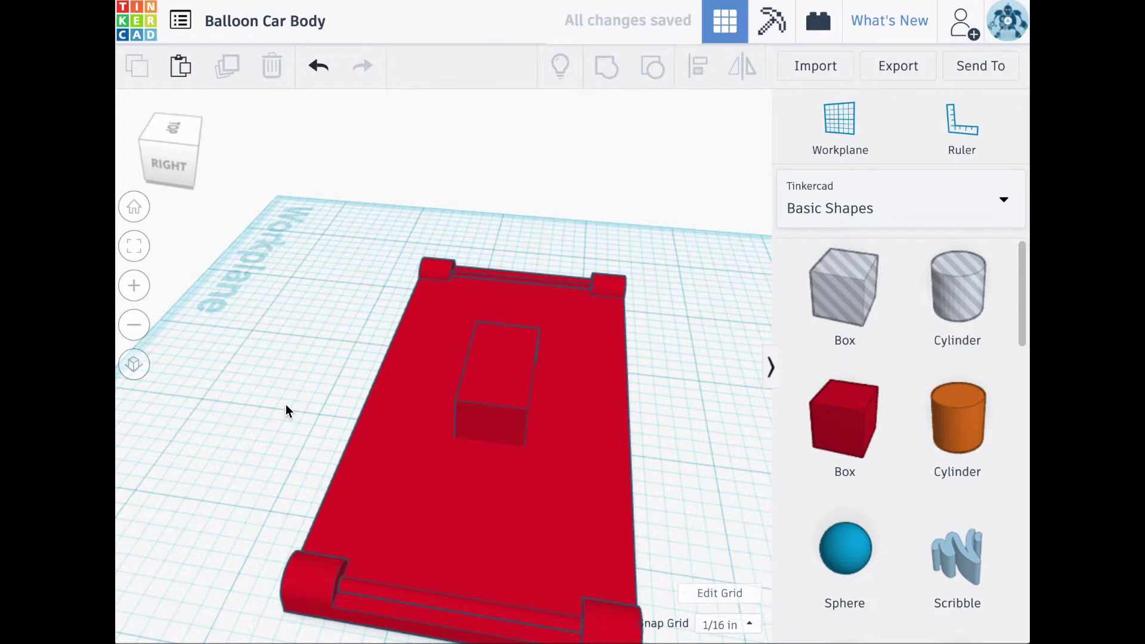
pyautogui.moveTo(285, 404); pyautogui.dragTo(287, 411, button='right')
pyautogui.moveTo(493, 385); pyautogui.dragTo(700, 375, button='right')
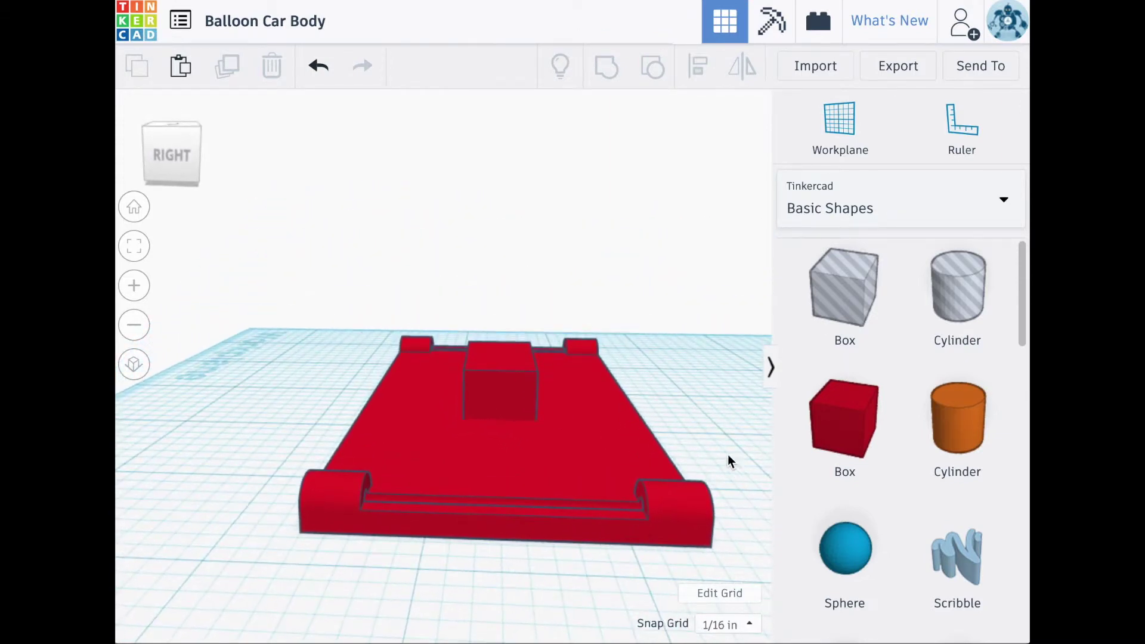
pyautogui.moveTo(728, 459); pyautogui.dragTo(723, 435, button='right')
# Step: Drop a box onto the car body, make it 0.225 in tall, and place it before the raised block
pyautogui.moveTo(842, 480); pyautogui.dragTo(553, 474)
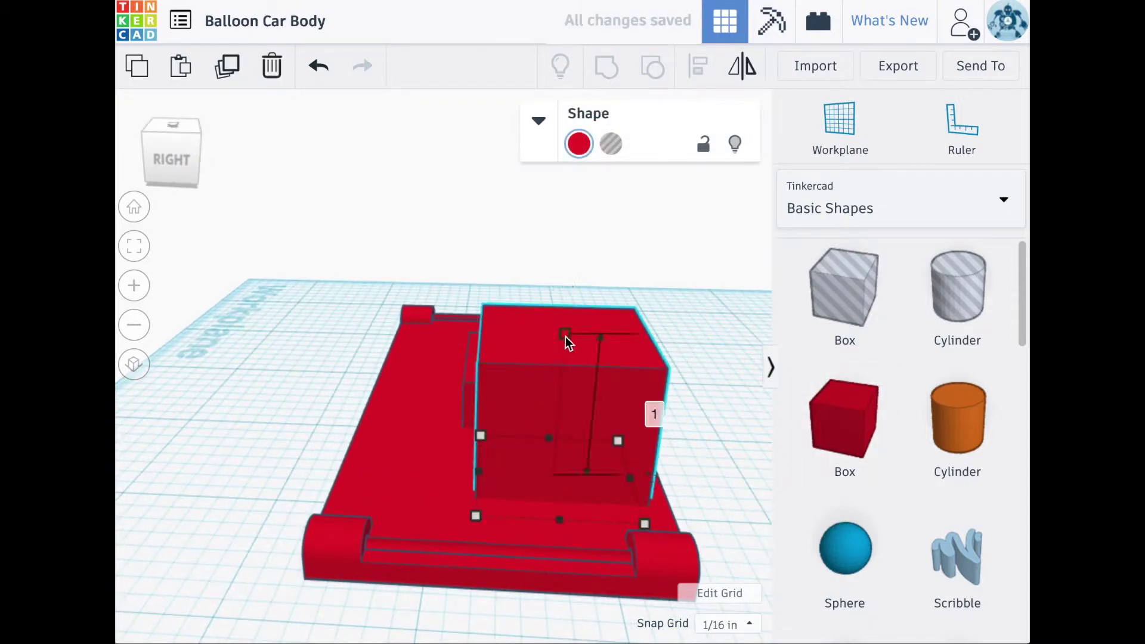
pyautogui.click(652, 409)
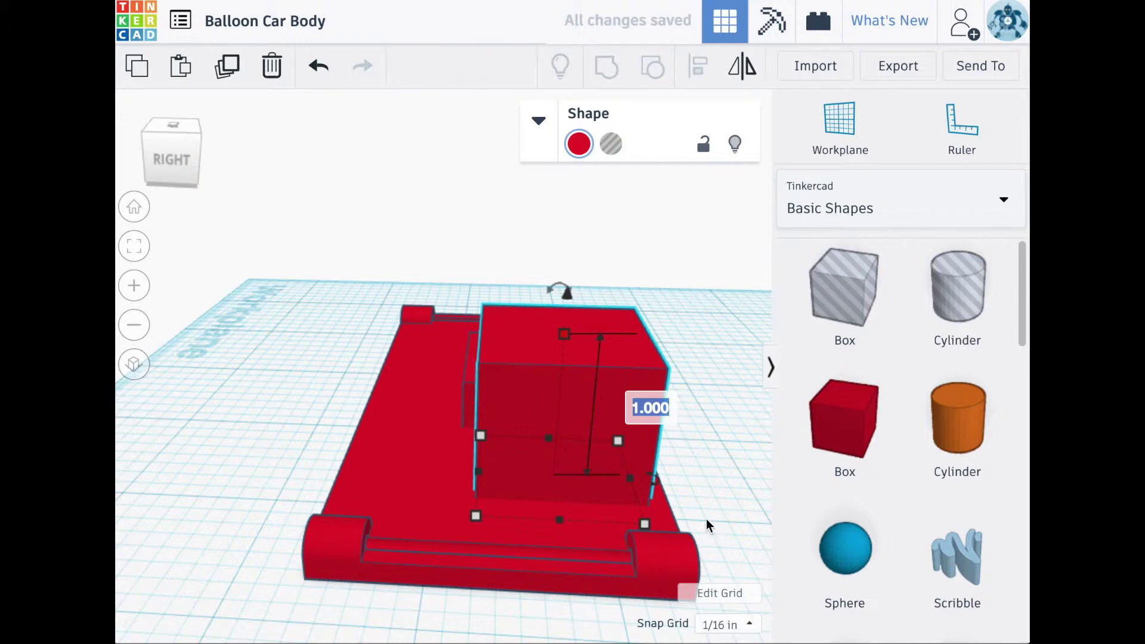
pyautogui.write('.2')
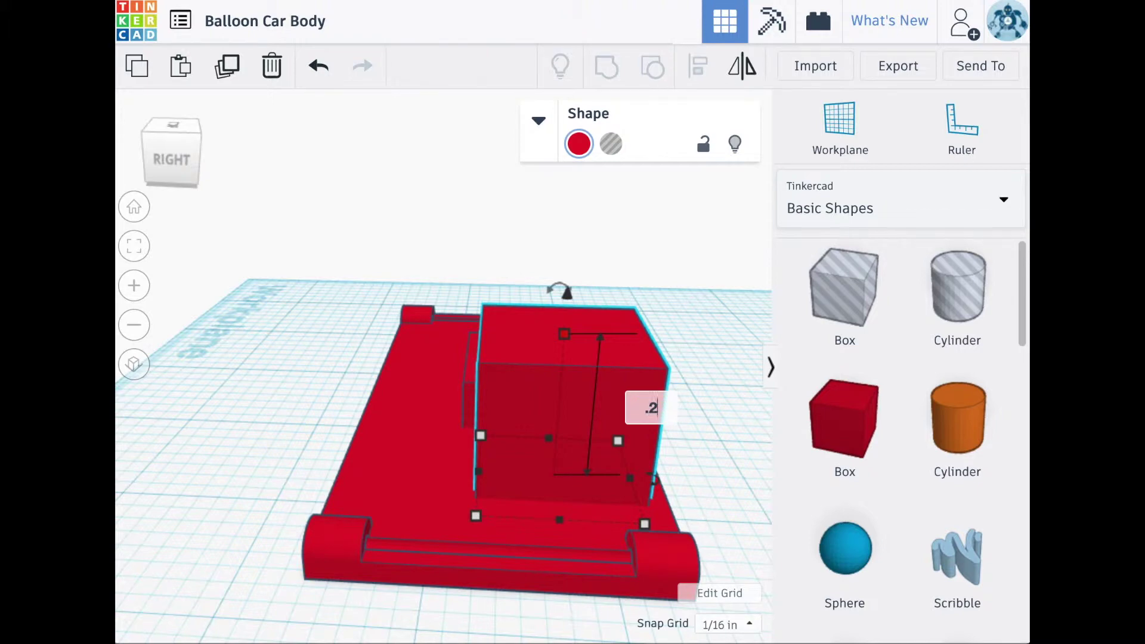
pyautogui.write('25')
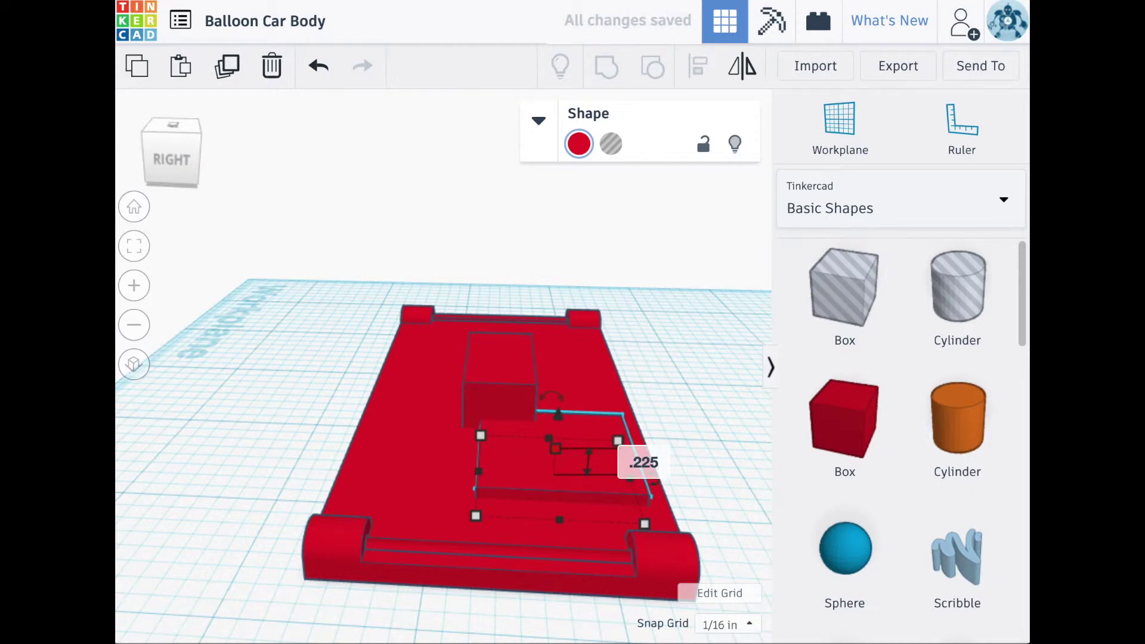
pyautogui.write('"')
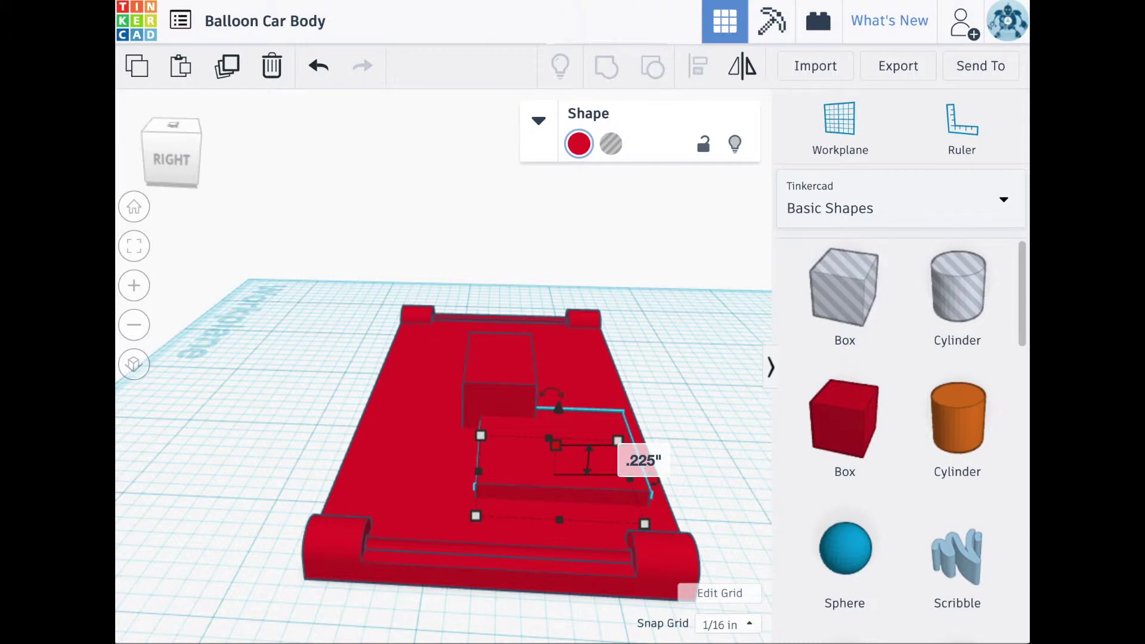
pyautogui.press('Return')
pyautogui.moveTo(695, 491); pyautogui.dragTo(703, 453, button='right')
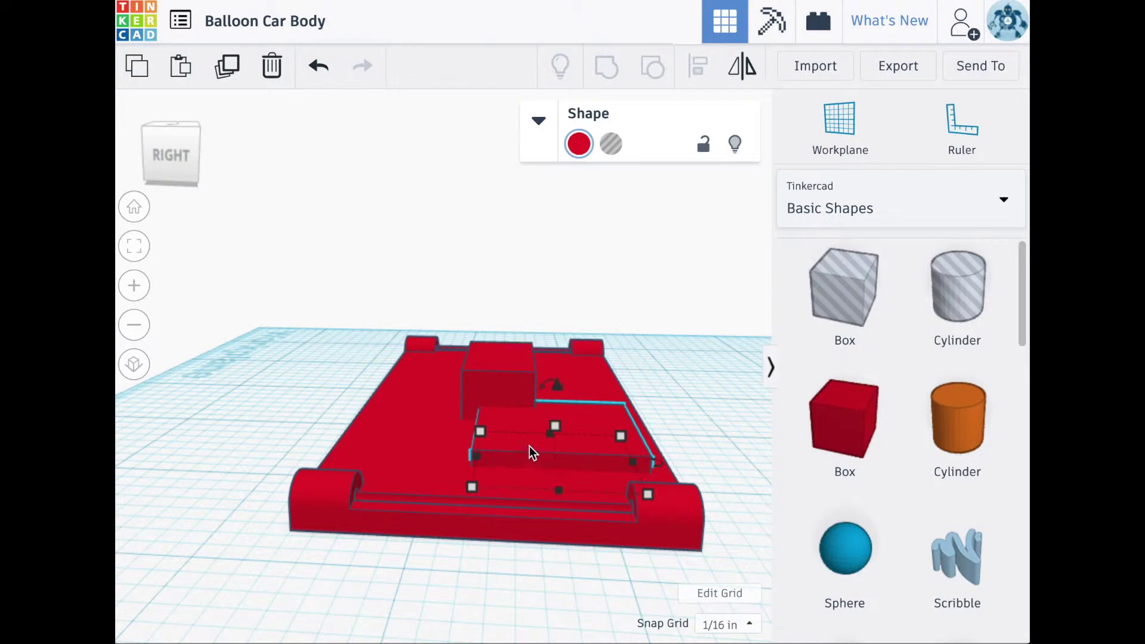
pyautogui.moveTo(529, 437); pyautogui.dragTo(473, 420)
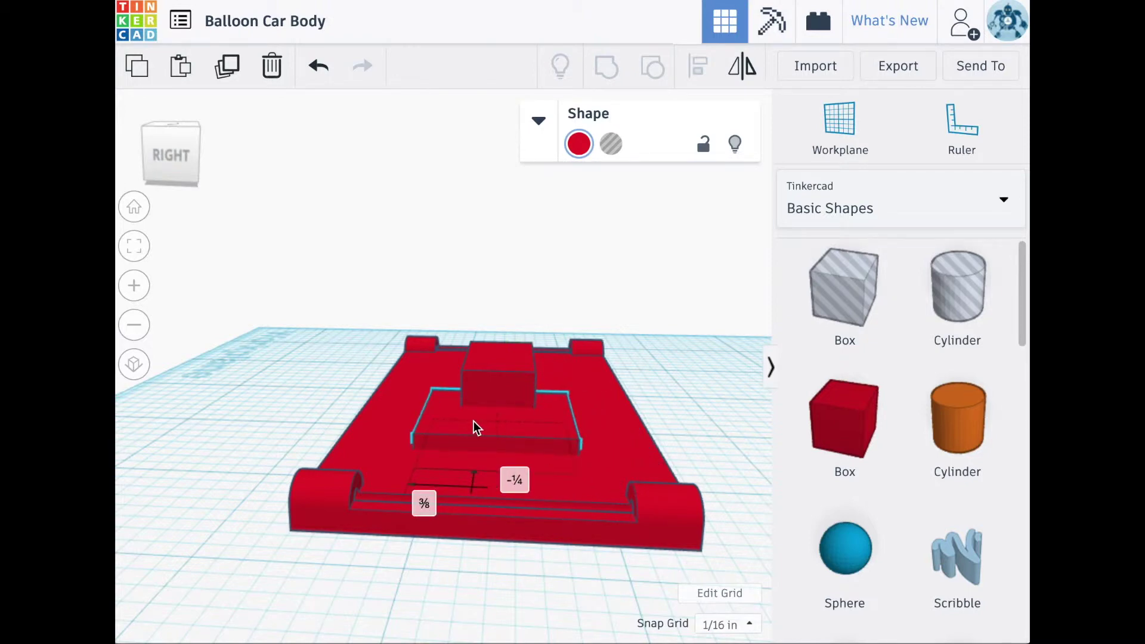
pyautogui.click(704, 378)
pyautogui.moveTo(703, 376); pyautogui.dragTo(706, 385, button='right')
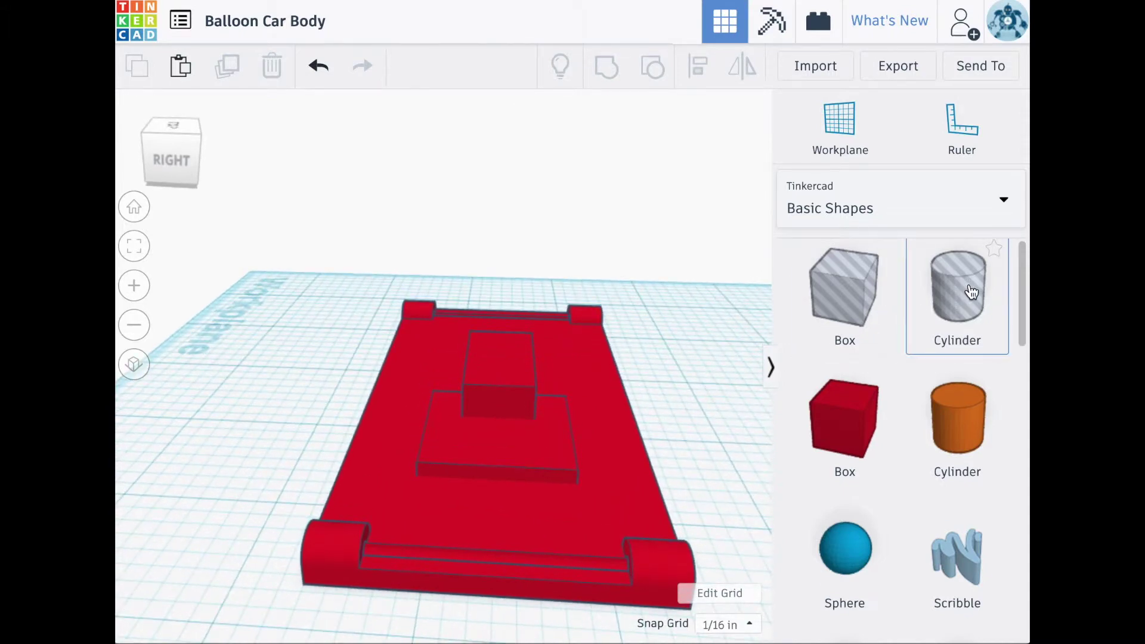
# Step: Drop a cylinder hole beside the car body and set its width and length to 0.38 in
pyautogui.moveTo(970, 291); pyautogui.dragTo(273, 392)
pyautogui.click(148, 391)
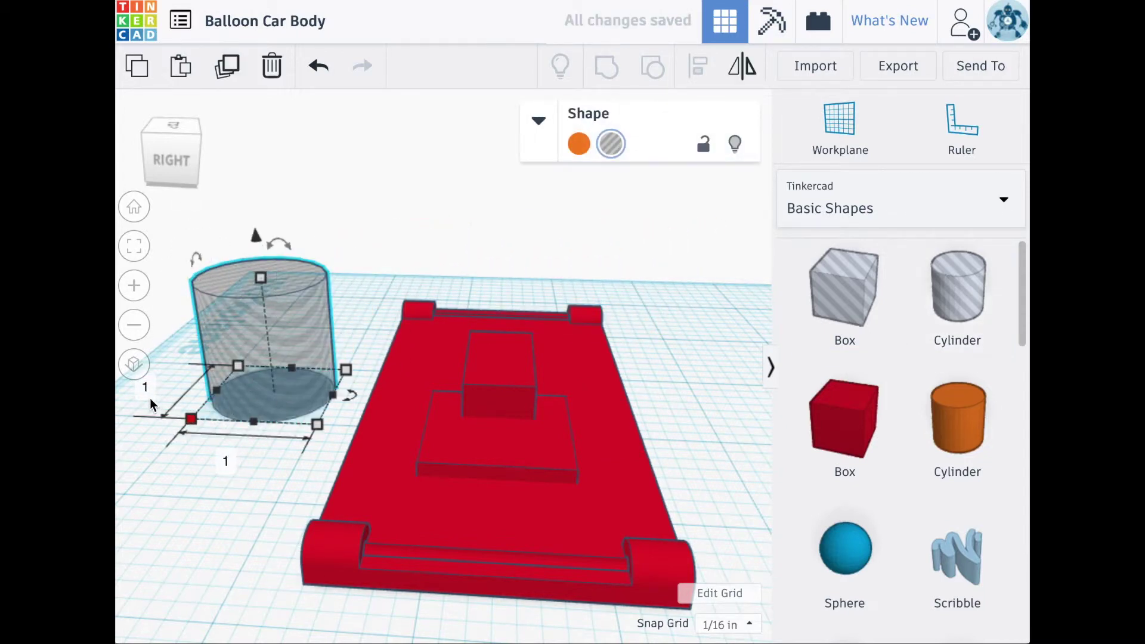
pyautogui.write('.38')
pyautogui.press('Return')
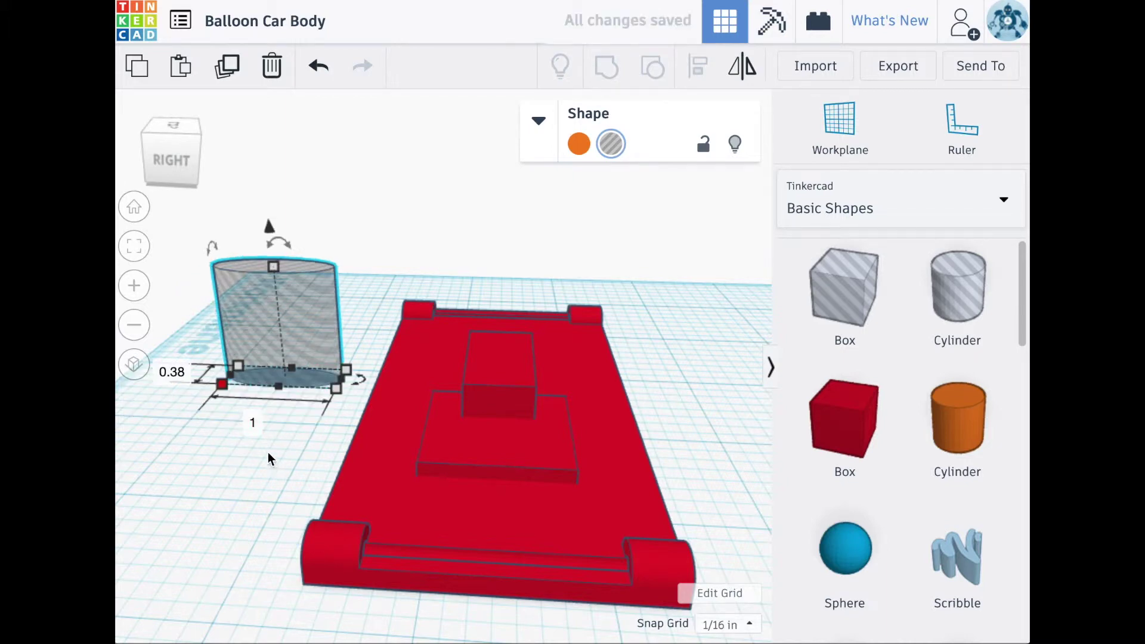
pyautogui.click(253, 423)
pyautogui.write('.38"')
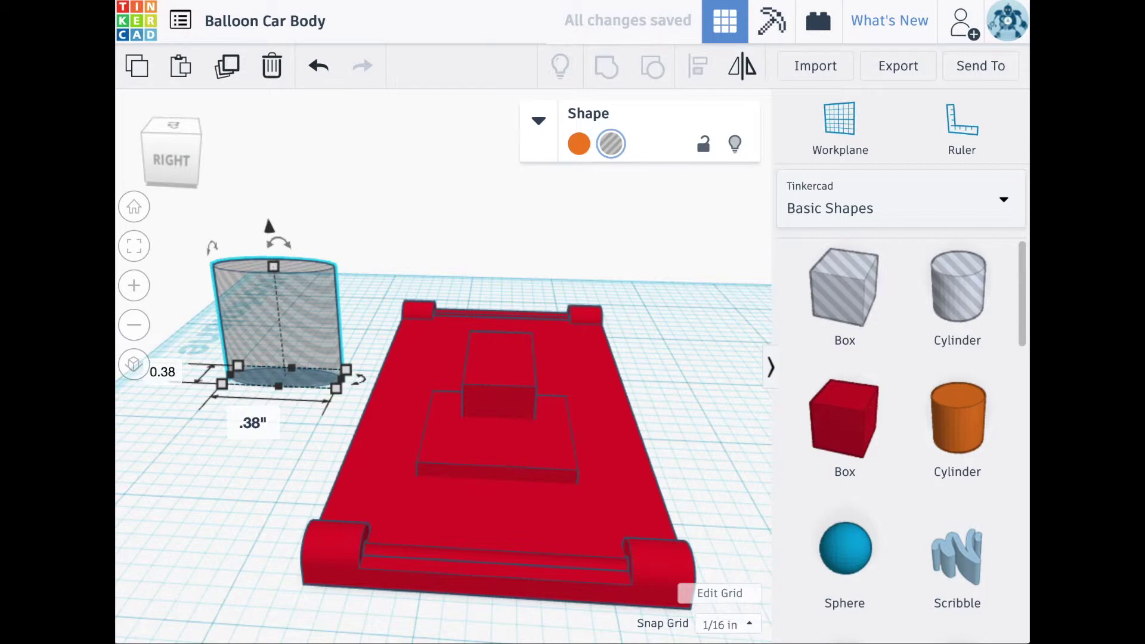
pyautogui.press('Return')
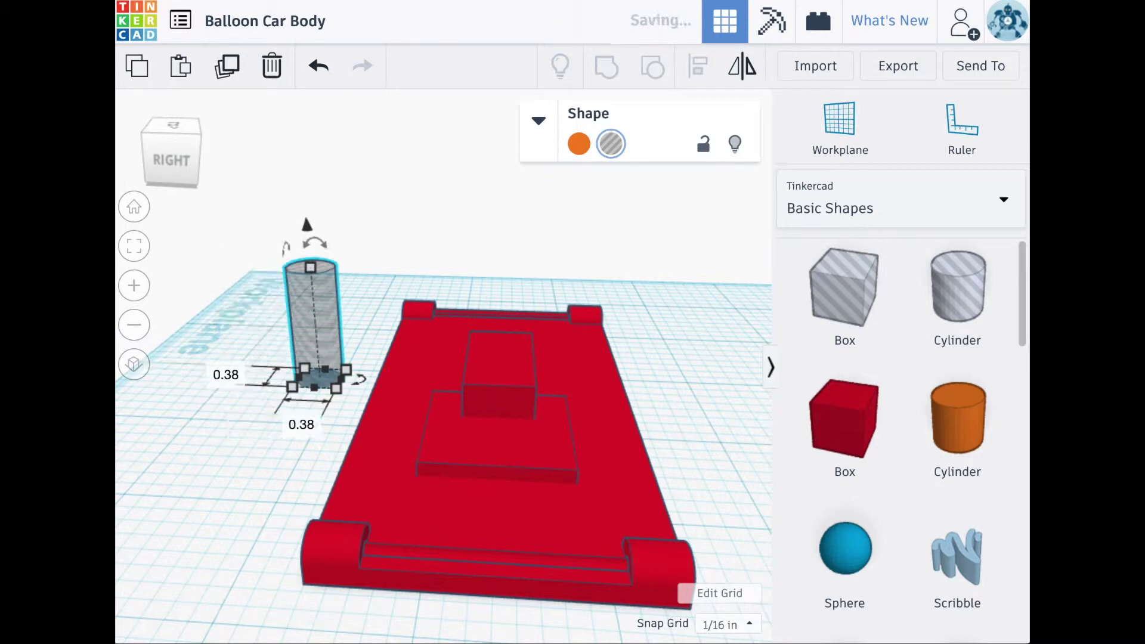
pyautogui.click(230, 438)
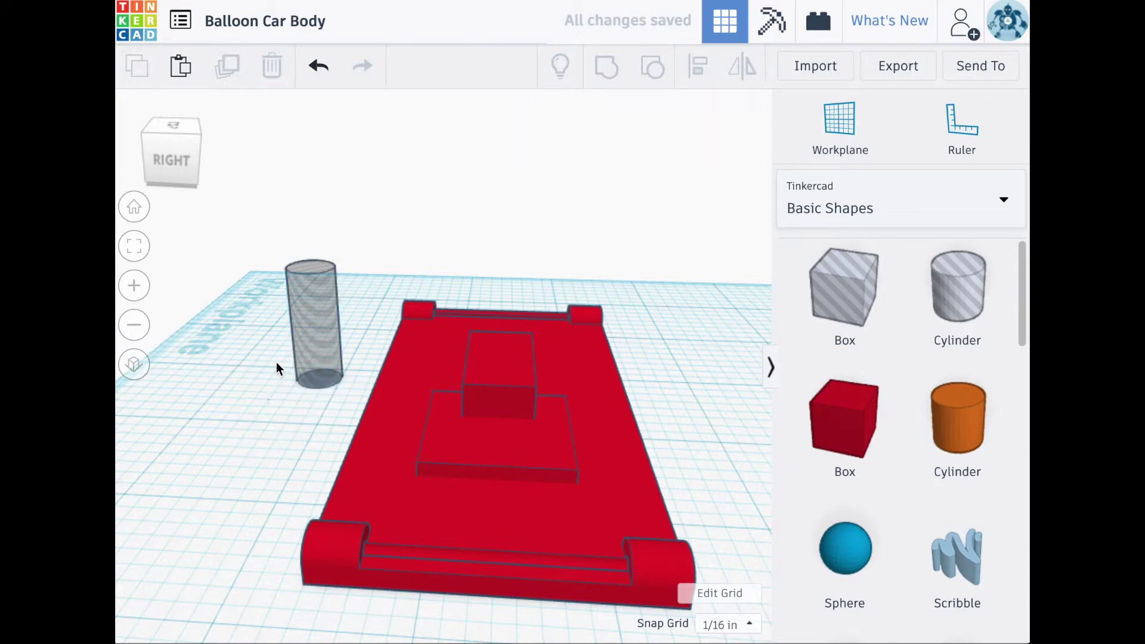
pyautogui.click(295, 332)
# Step: Tip the 0.38 in cylinder hole 90° onto its side and move it over the raised block
pyautogui.moveTo(282, 251)
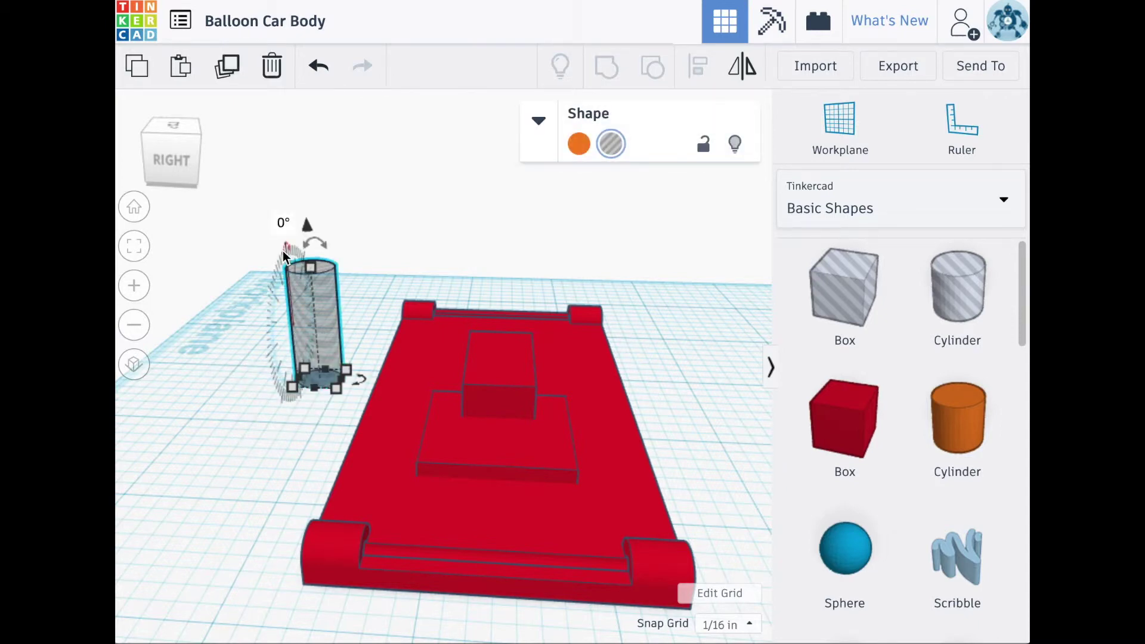
pyautogui.moveTo(283, 250); pyautogui.dragTo(251, 377)
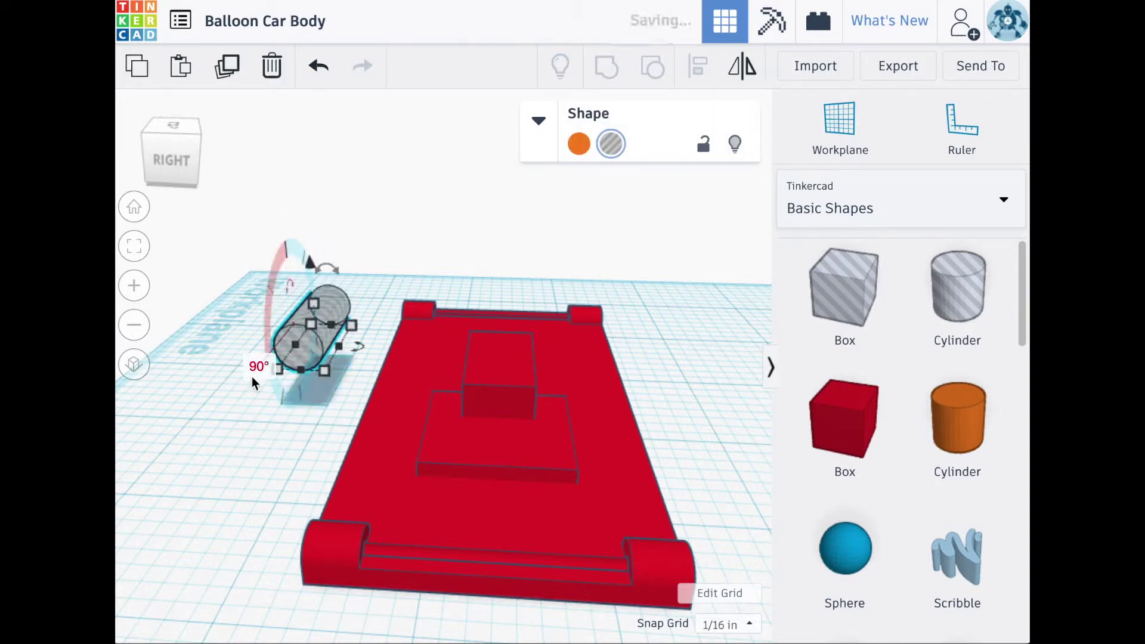
pyautogui.click(247, 452)
pyautogui.moveTo(247, 452)
pyautogui.mouseDown(button='right')
pyautogui.moveTo(254, 502)
pyautogui.moveTo(260, 463)
pyautogui.mouseUp(button='right')
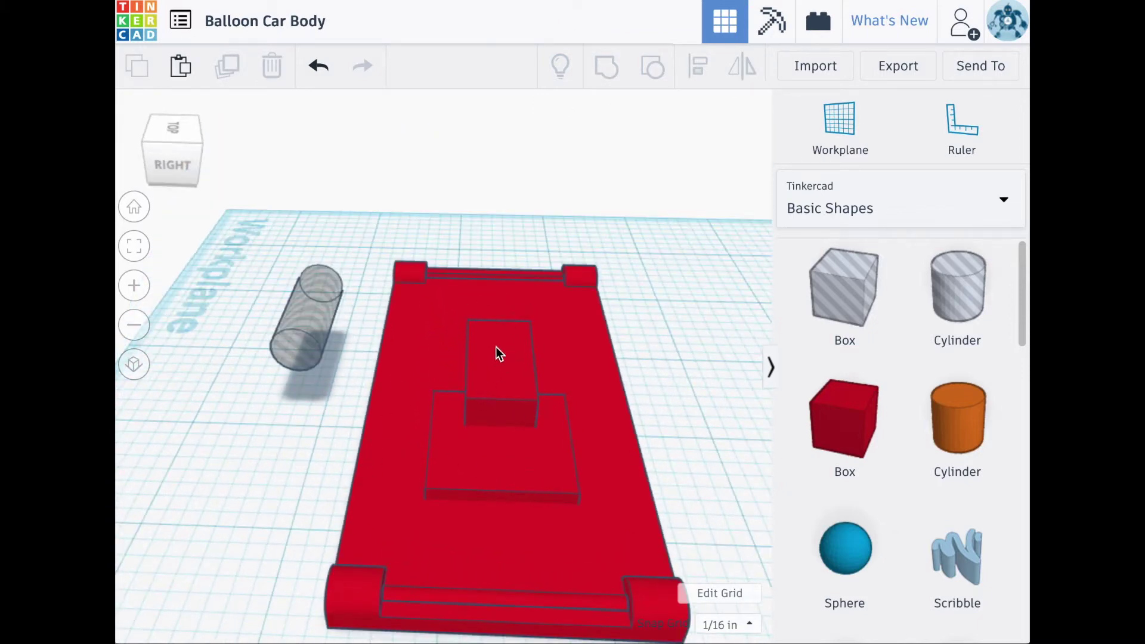
pyautogui.moveTo(302, 322); pyautogui.dragTo(508, 372)
pyautogui.moveTo(712, 417); pyautogui.dragTo(705, 371, button='right')
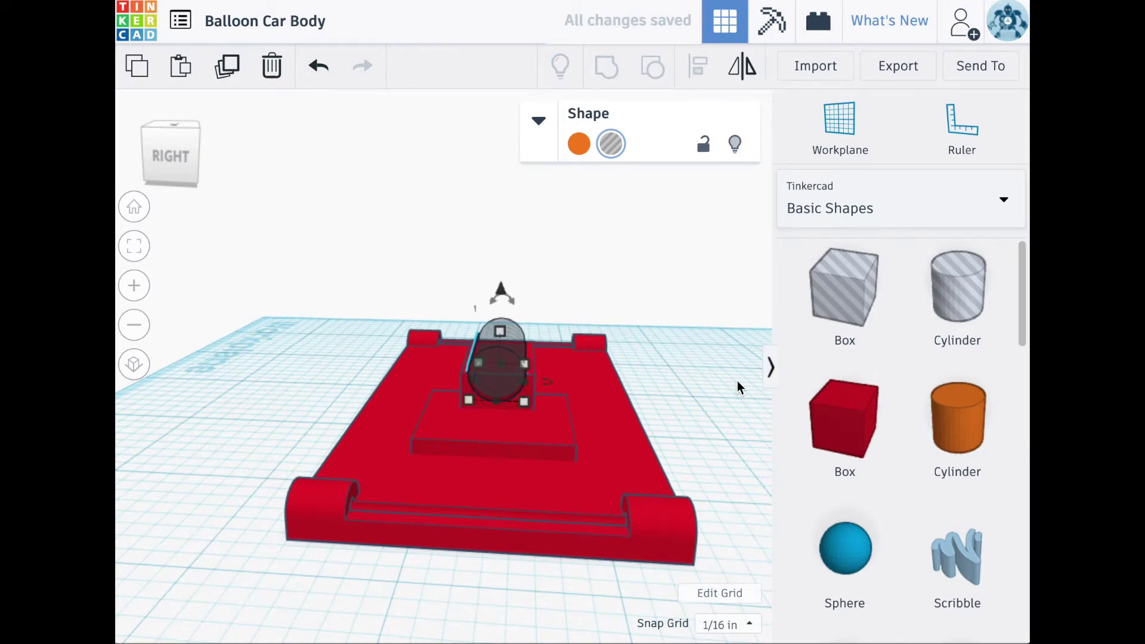
pyautogui.click(733, 382)
# Step: Place a workplane on the raised block's top face and drop the cylinder hole onto it with D
pyautogui.click(840, 126)
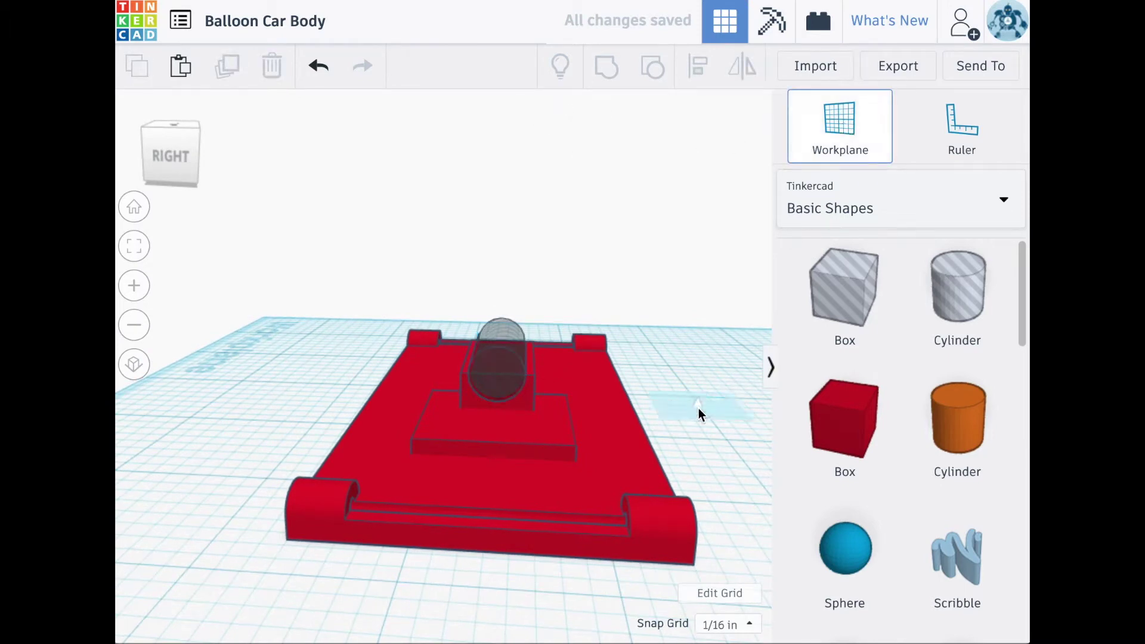
pyautogui.click(499, 433)
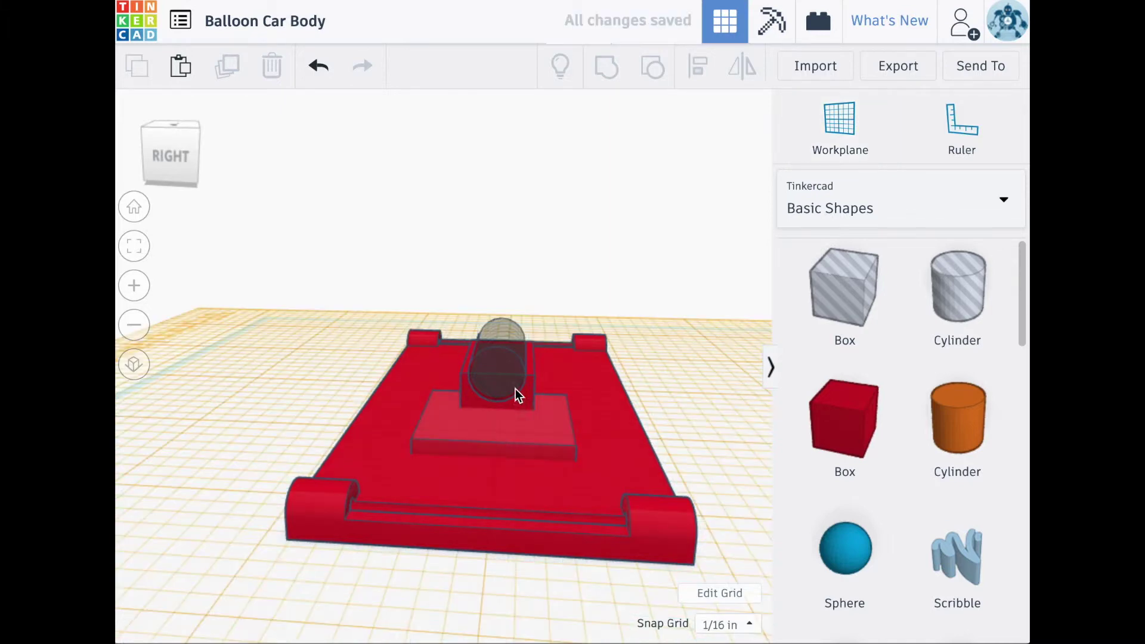
pyautogui.click(506, 332)
pyautogui.press('d')
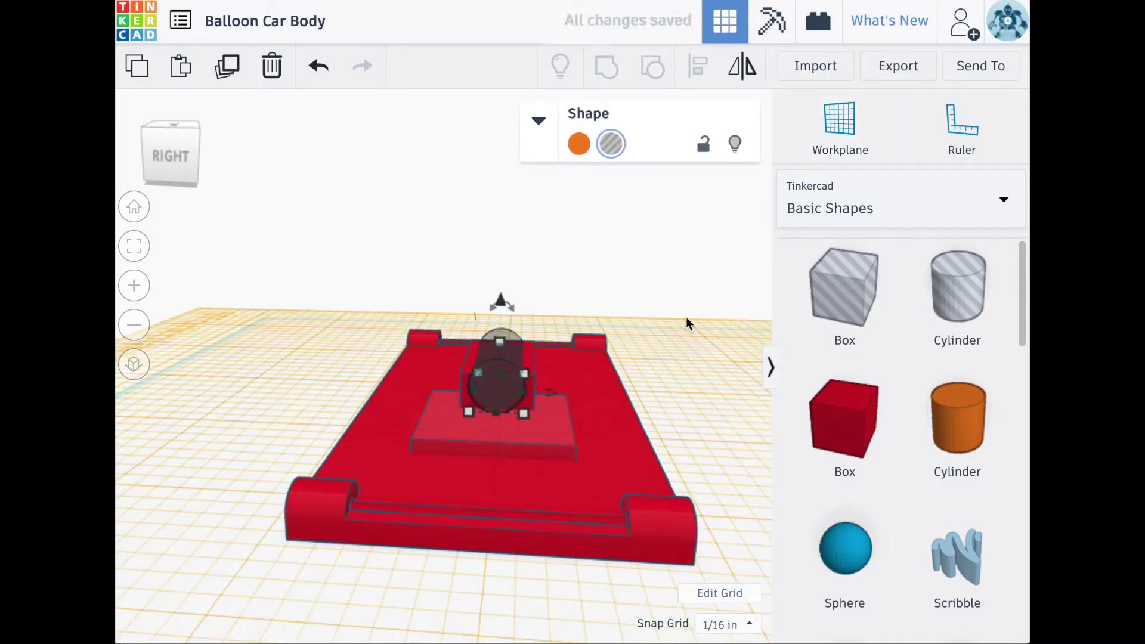
pyautogui.moveTo(692, 266); pyautogui.dragTo(725, 398, button='right')
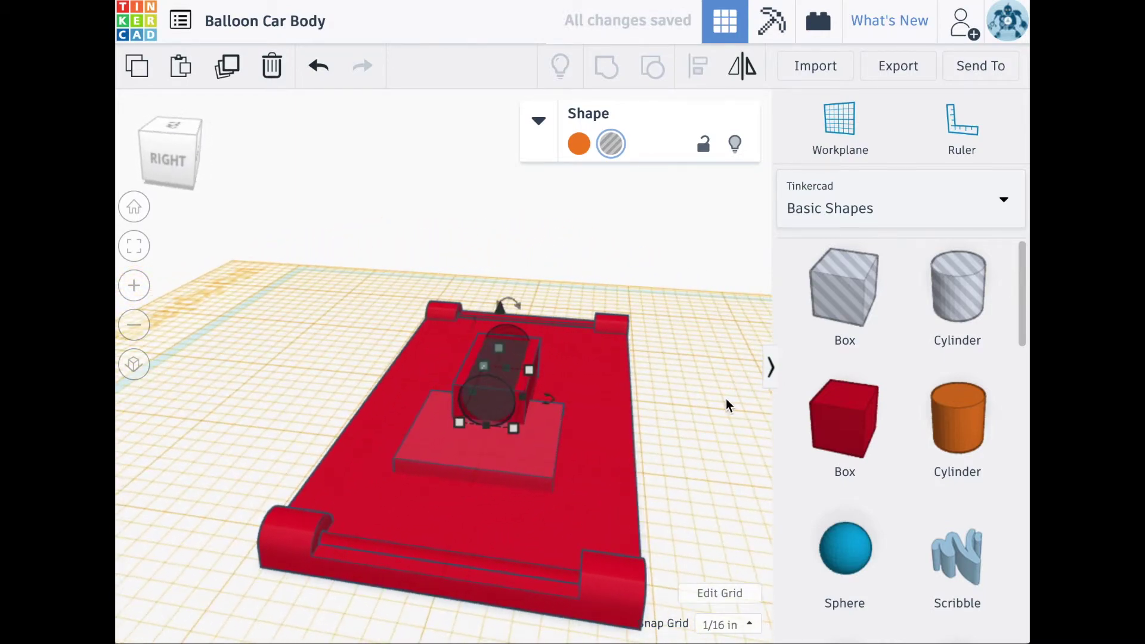
pyautogui.click(725, 400)
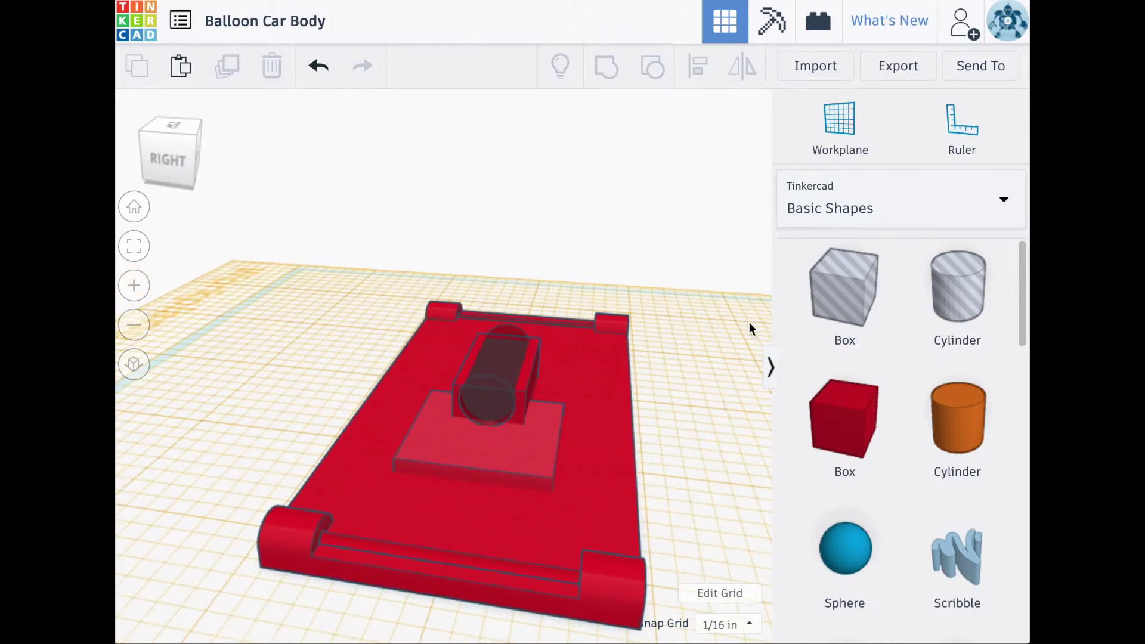
# Step: Reset the workplane to the ground grid and delete the flat 0.225 in platform box
pyautogui.click(846, 126)
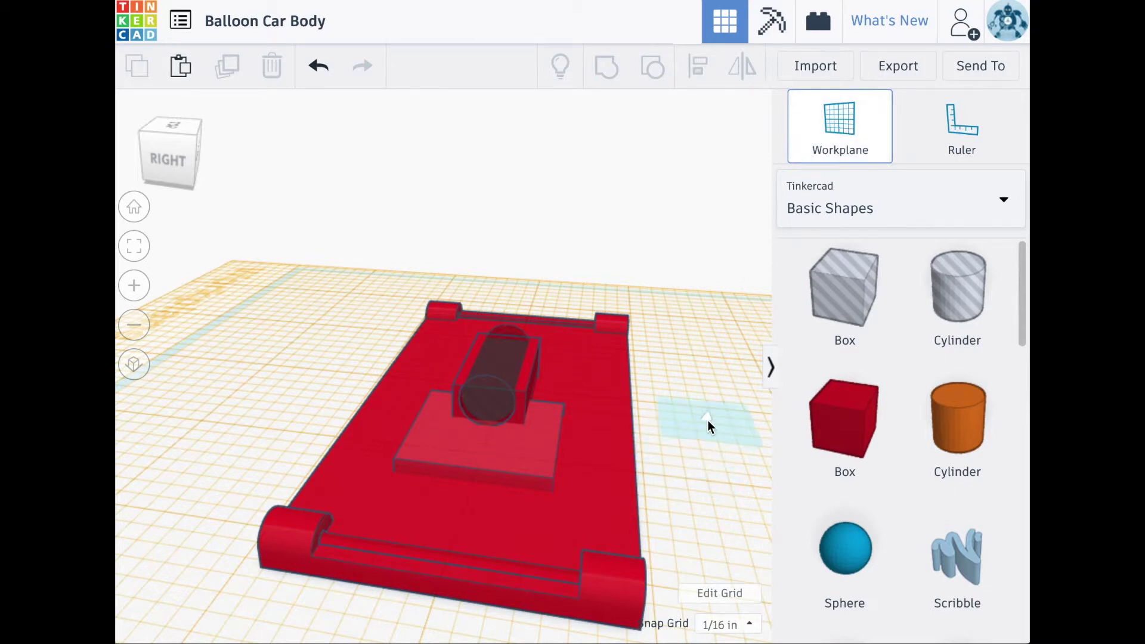
pyautogui.click(707, 420)
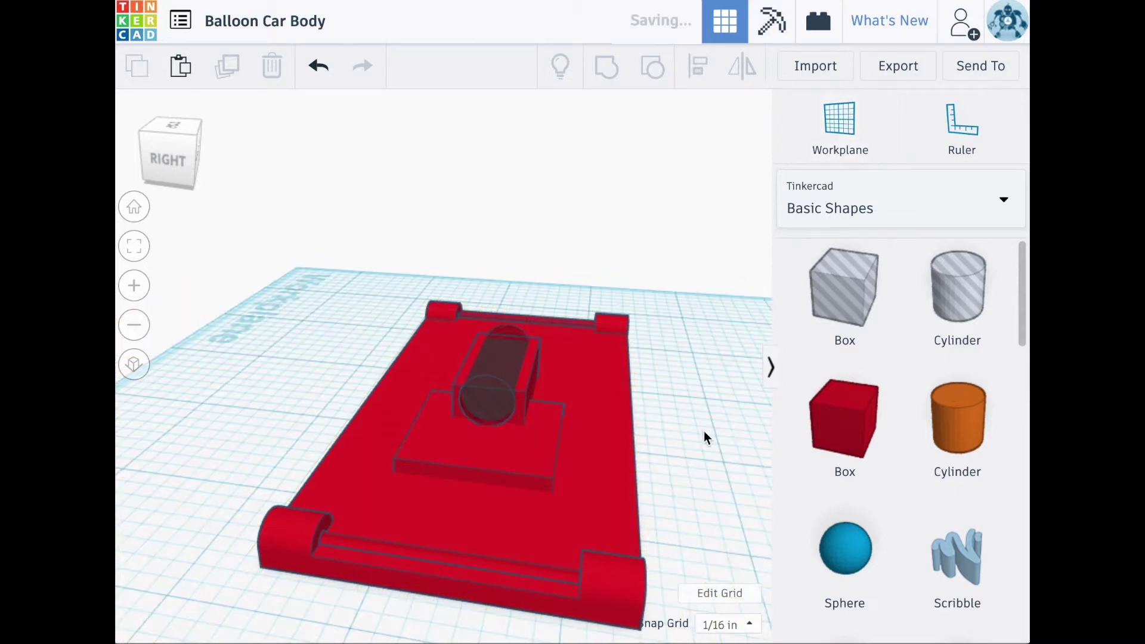
pyautogui.click(533, 460)
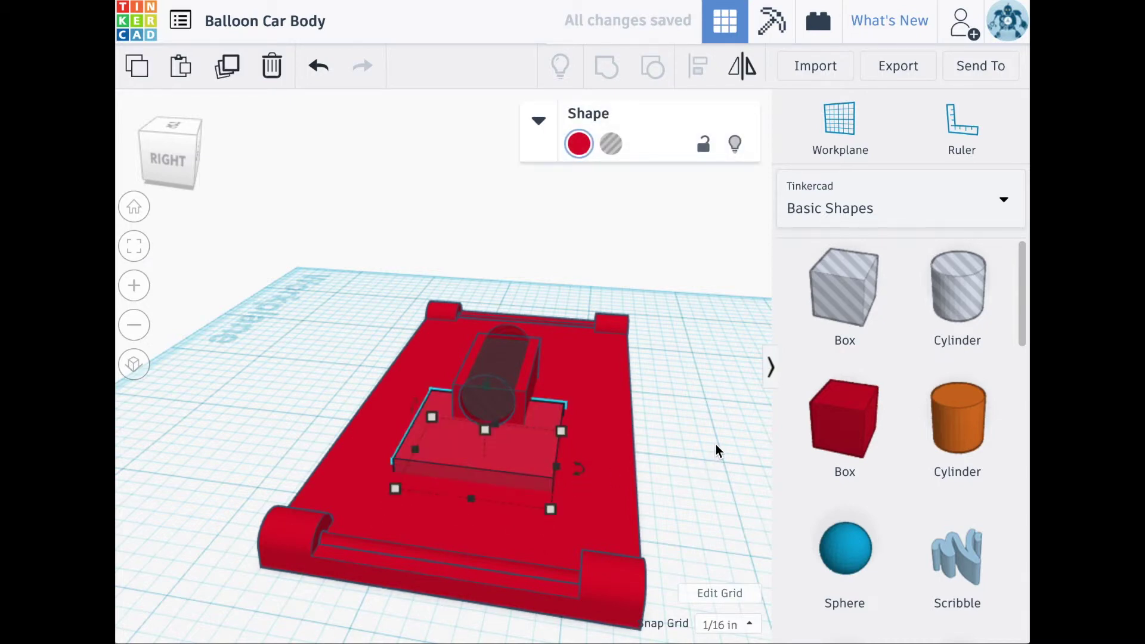
pyautogui.press('Delete')
pyautogui.moveTo(716, 444); pyautogui.dragTo(562, 443, button='right')
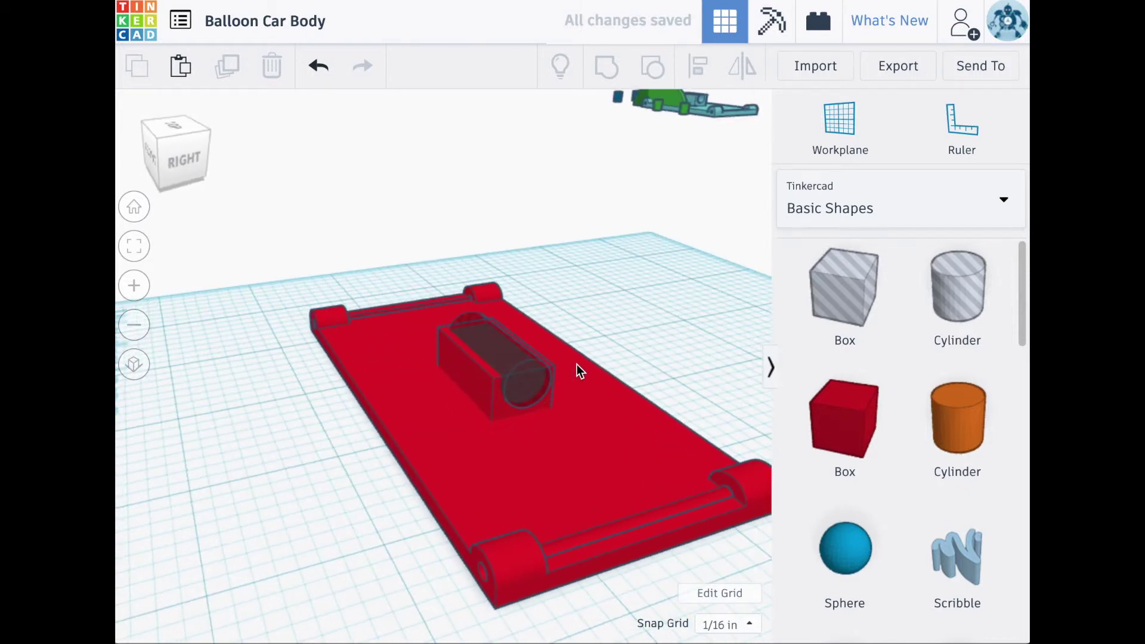
# Step: Centre and bottom-align the box and cylinder hole, then group them to carve the rounded channel
pyautogui.click(514, 358)
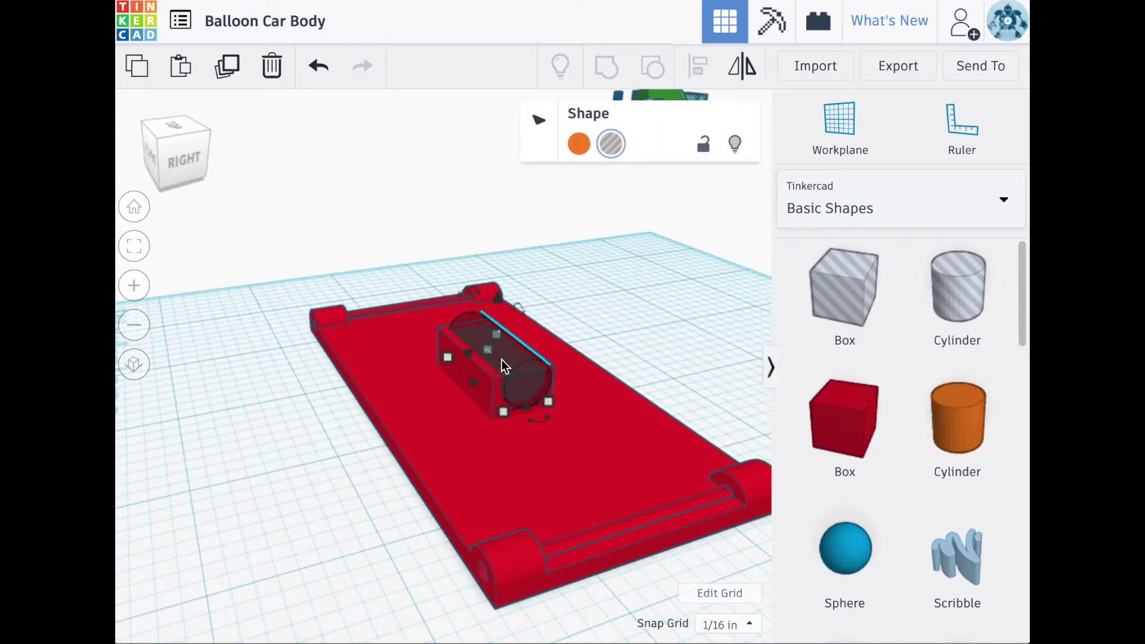
pyautogui.keyDown('shift'); pyautogui.click(472, 369); pyautogui.keyUp('shift')
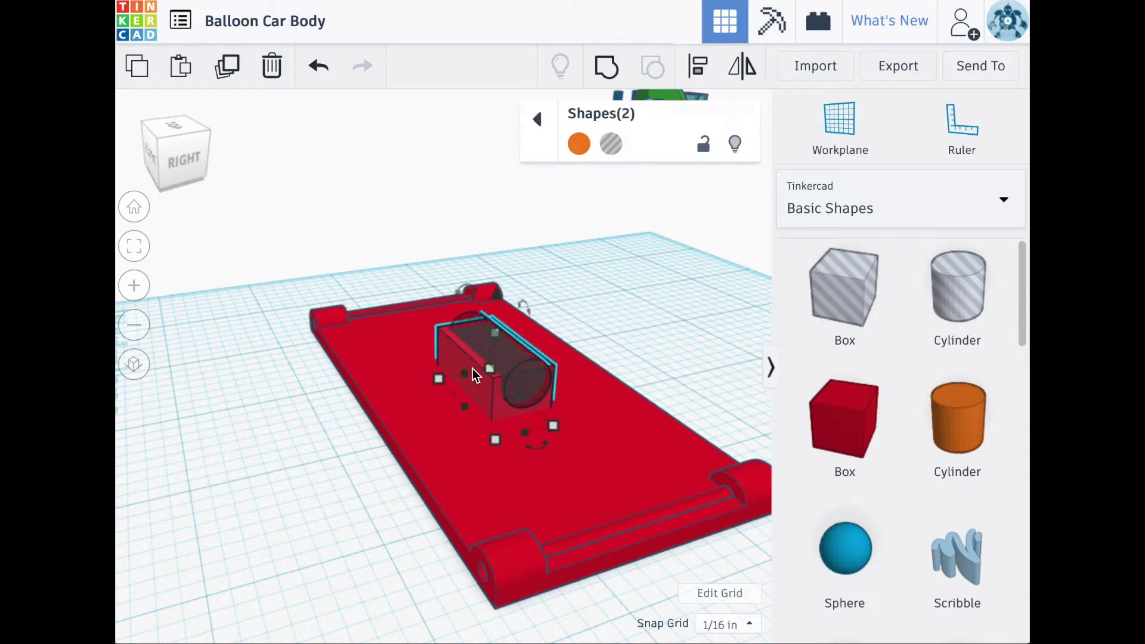
pyautogui.click(706, 71)
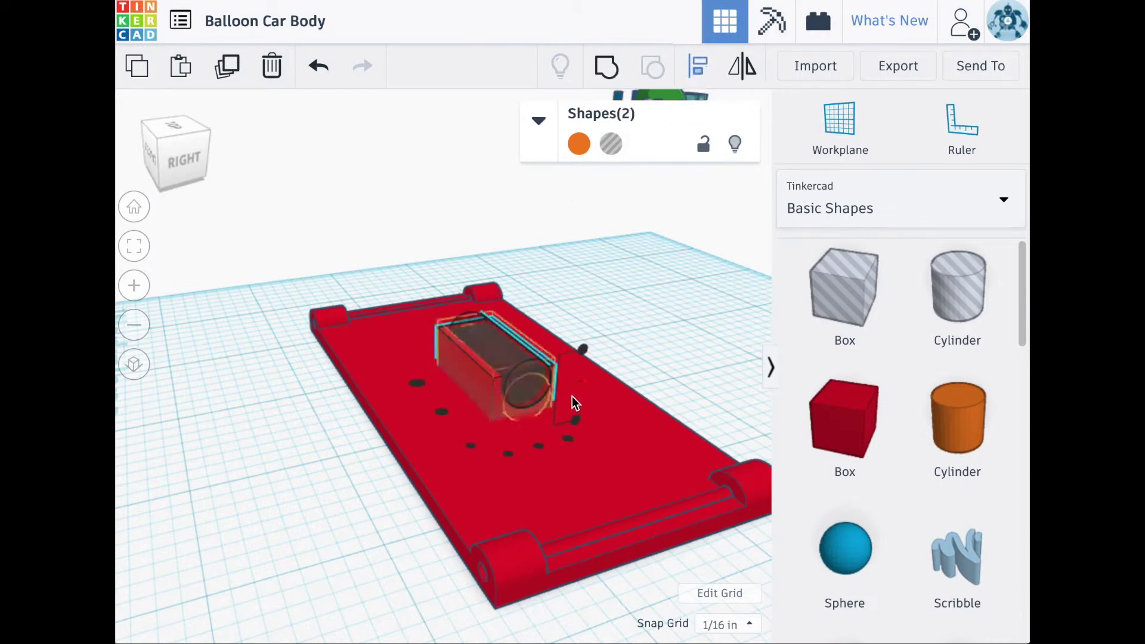
pyautogui.click(539, 449)
pyautogui.moveTo(432, 425)
pyautogui.mouseDown(button='right')
pyautogui.moveTo(552, 427)
pyautogui.moveTo(445, 421)
pyautogui.mouseUp(button='right')
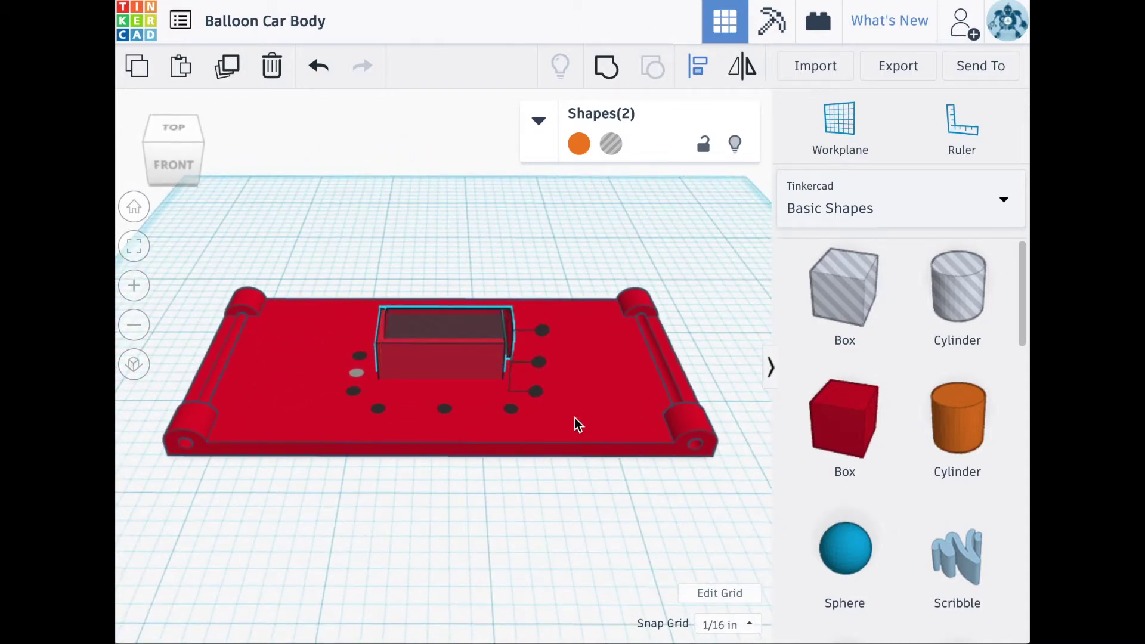
pyautogui.moveTo(578, 424); pyautogui.dragTo(483, 430, button='right')
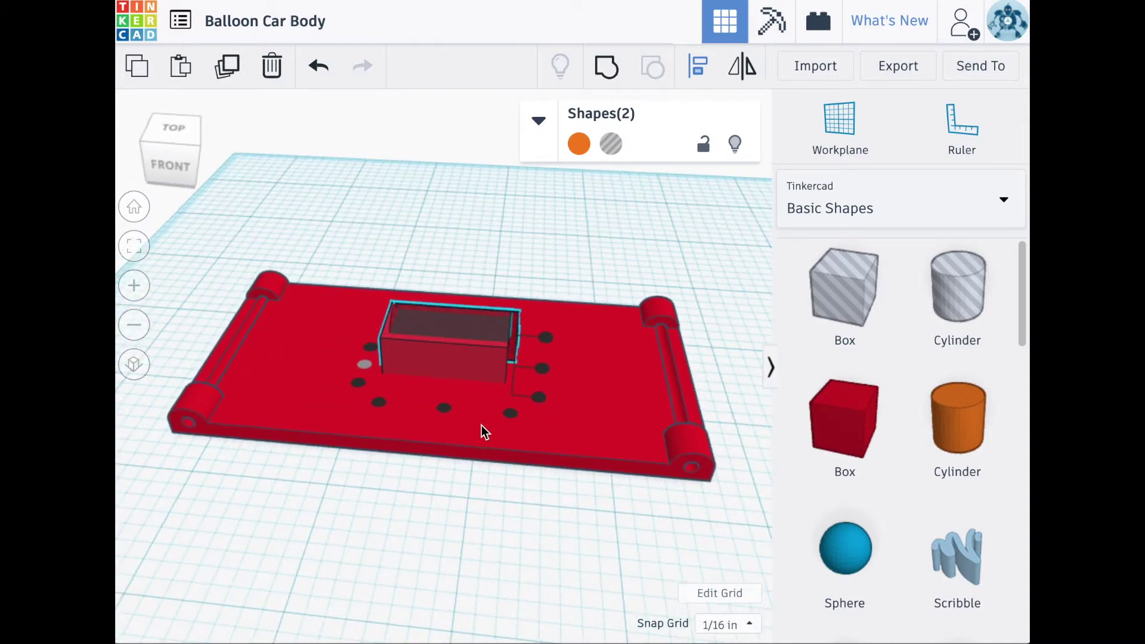
pyautogui.click(440, 409)
pyautogui.moveTo(526, 511); pyautogui.dragTo(355, 467, button='right')
pyautogui.click(606, 67)
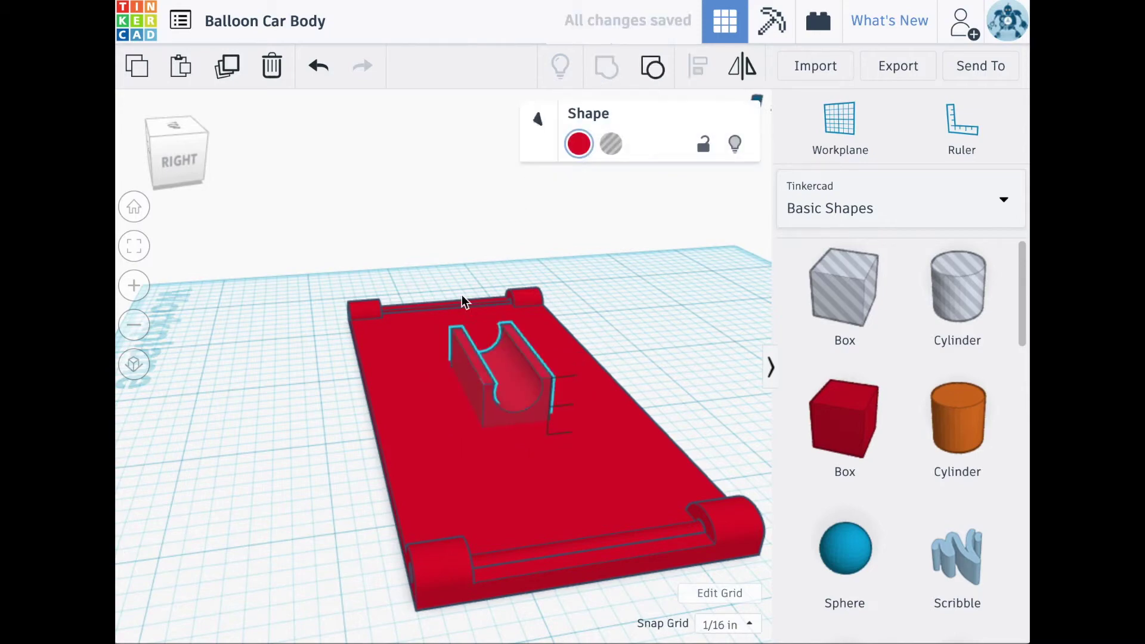
# Step: Group the car body plate and the channel block into one shape
pyautogui.moveTo(287, 384); pyautogui.dragTo(528, 506, button='right')
pyautogui.click(583, 519)
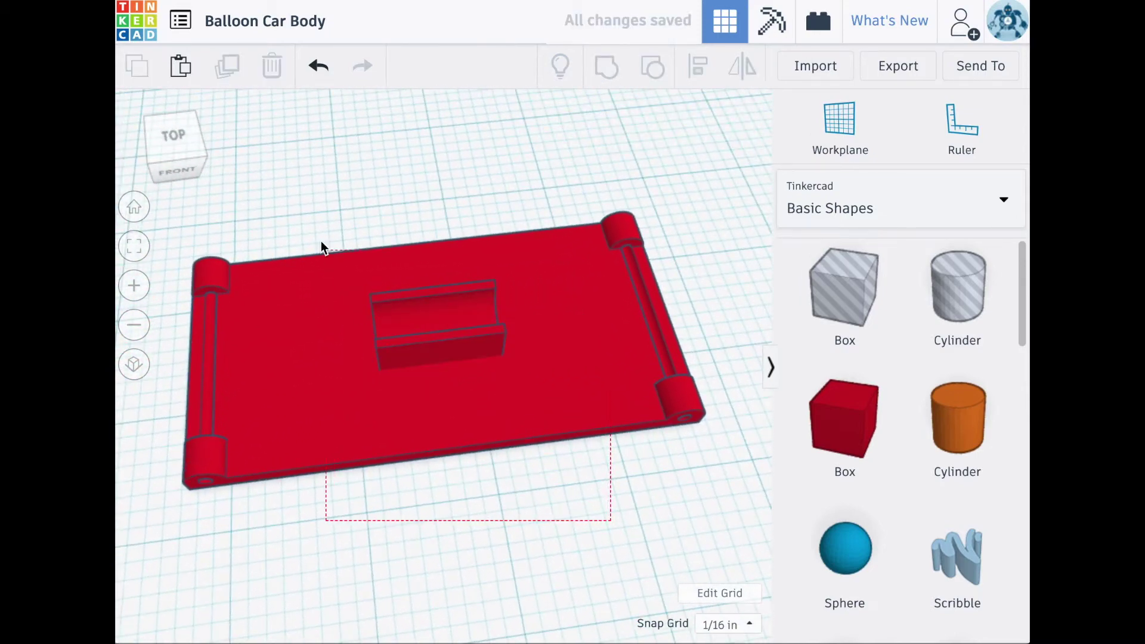
pyautogui.moveTo(321, 245); pyautogui.dragTo(275, 176)
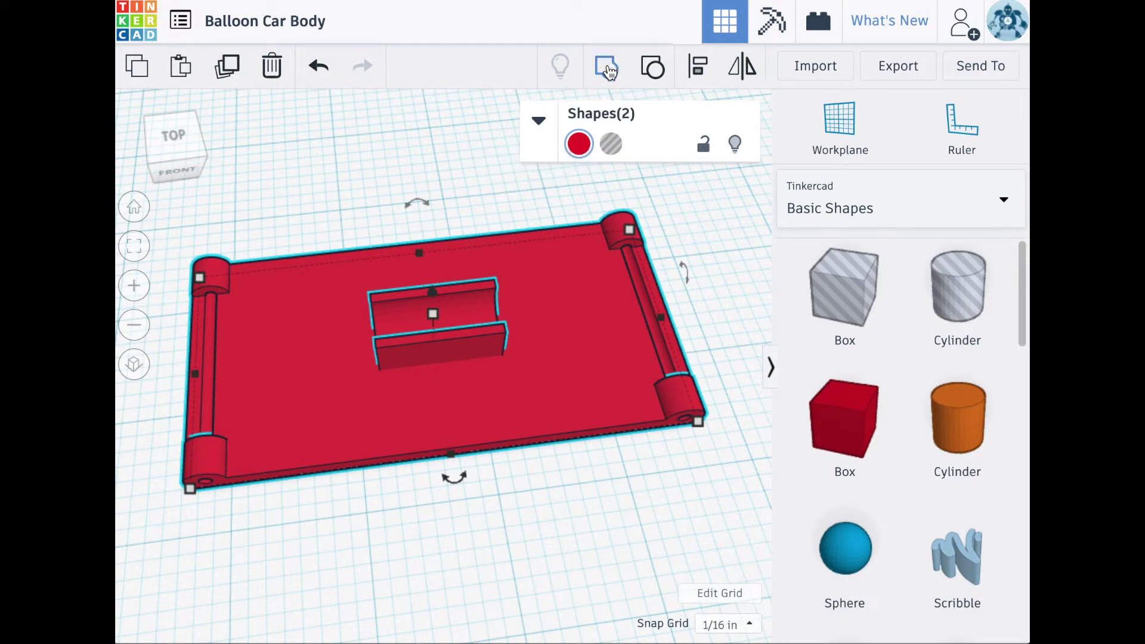
pyautogui.click(607, 67)
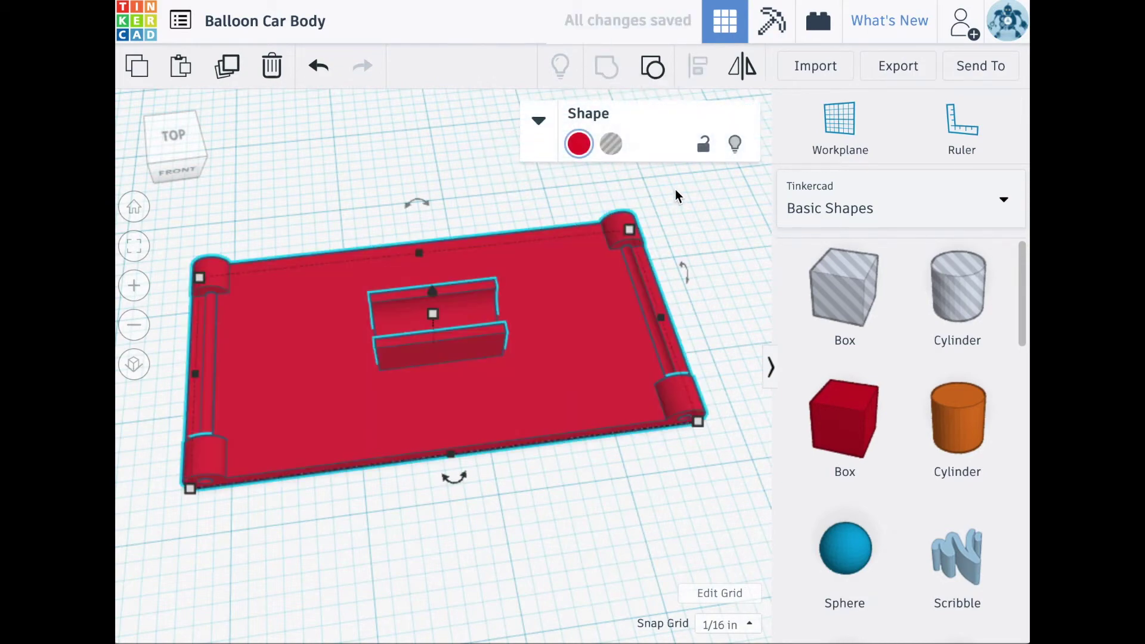
pyautogui.moveTo(603, 105); pyautogui.dragTo(493, 172, button='right')
pyautogui.scroll(-3, 494, 172)
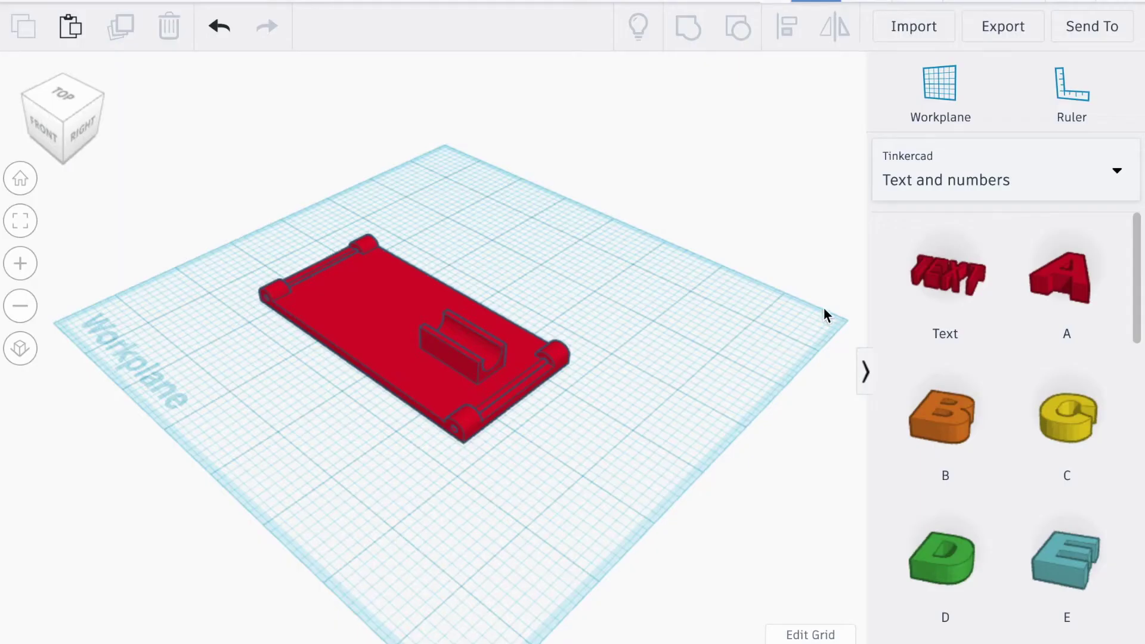
# Step: Place a Text shape from Text and numbers beside the car body and replace TEXT with the name
pyautogui.click(1020, 177)
pyautogui.click(978, 277)
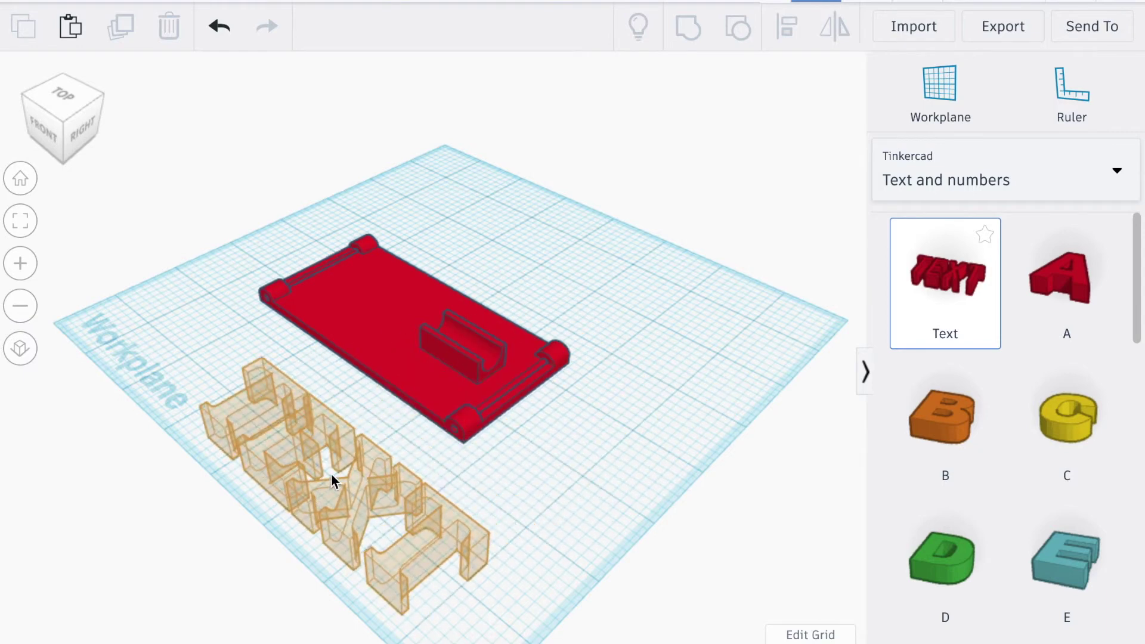
pyautogui.click(322, 476)
pyautogui.moveTo(214, 550); pyautogui.dragTo(329, 554, button='right')
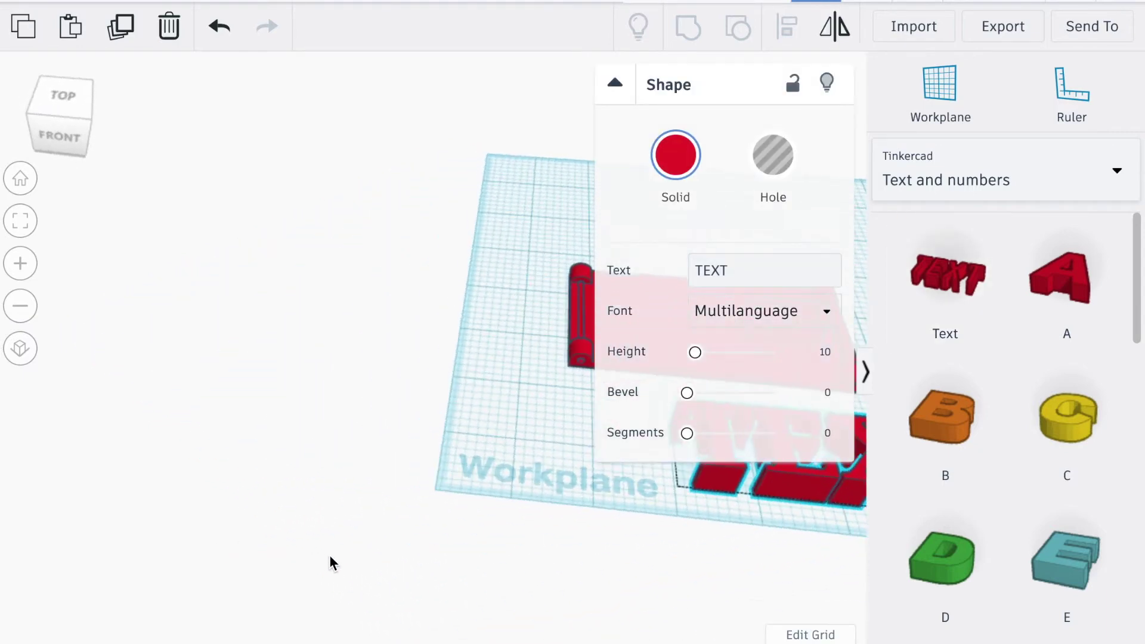
pyautogui.moveTo(561, 530); pyautogui.dragTo(97, 480, button='right')
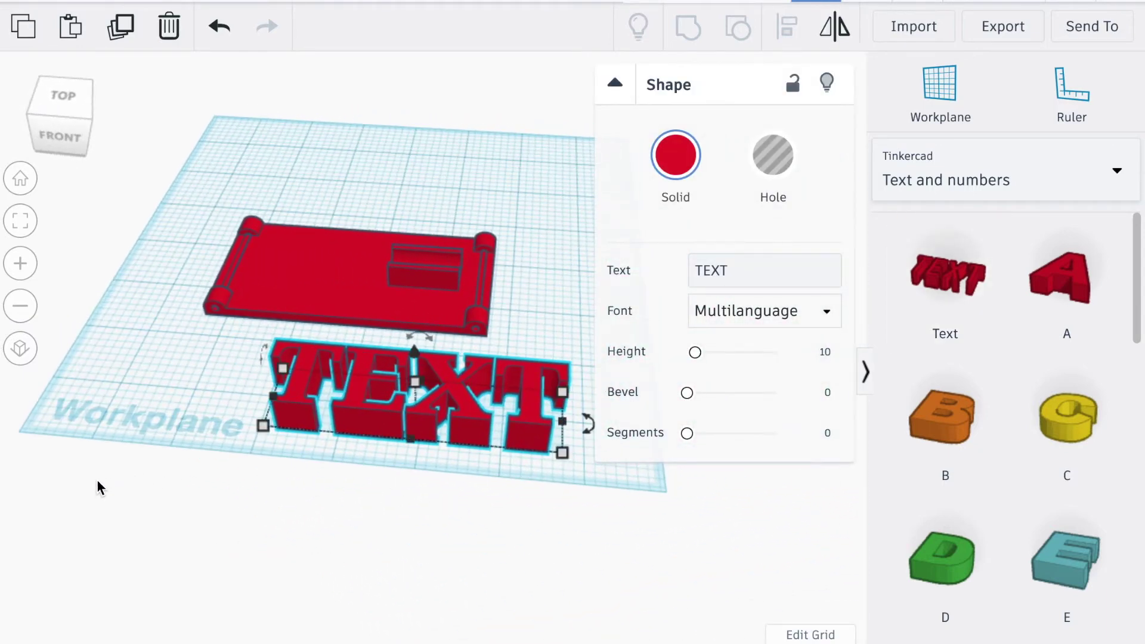
pyautogui.moveTo(753, 285); pyautogui.dragTo(633, 276)
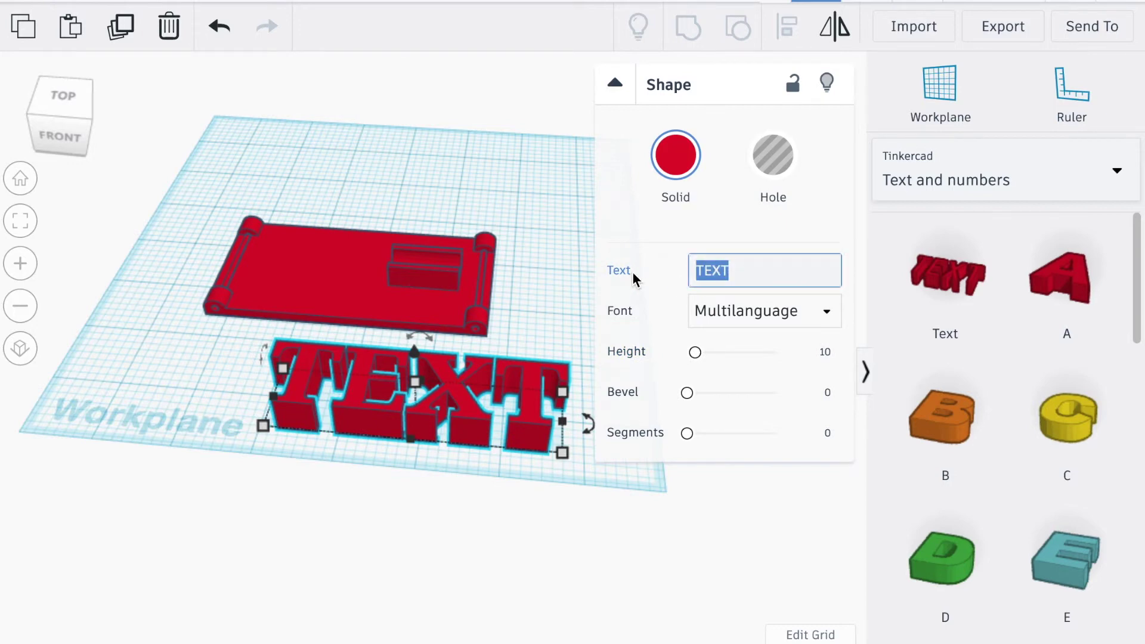
pyautogui.write('Michael')
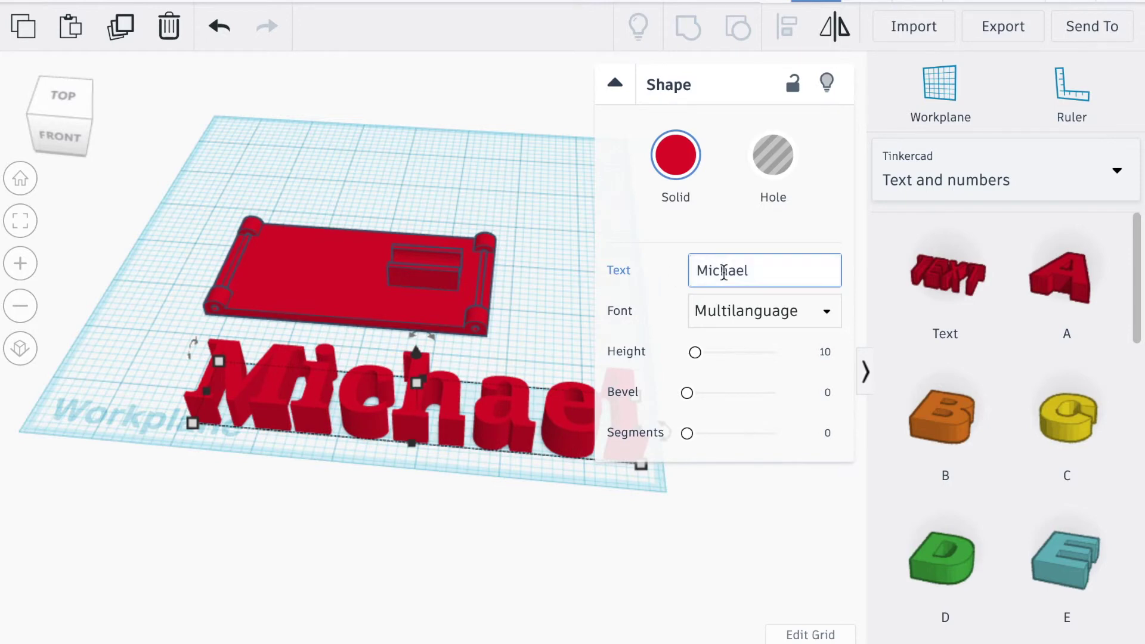
# Step: Turn the name text into a hole and lower its height, using a 1/16 in snap grid
pyautogui.click(766, 179)
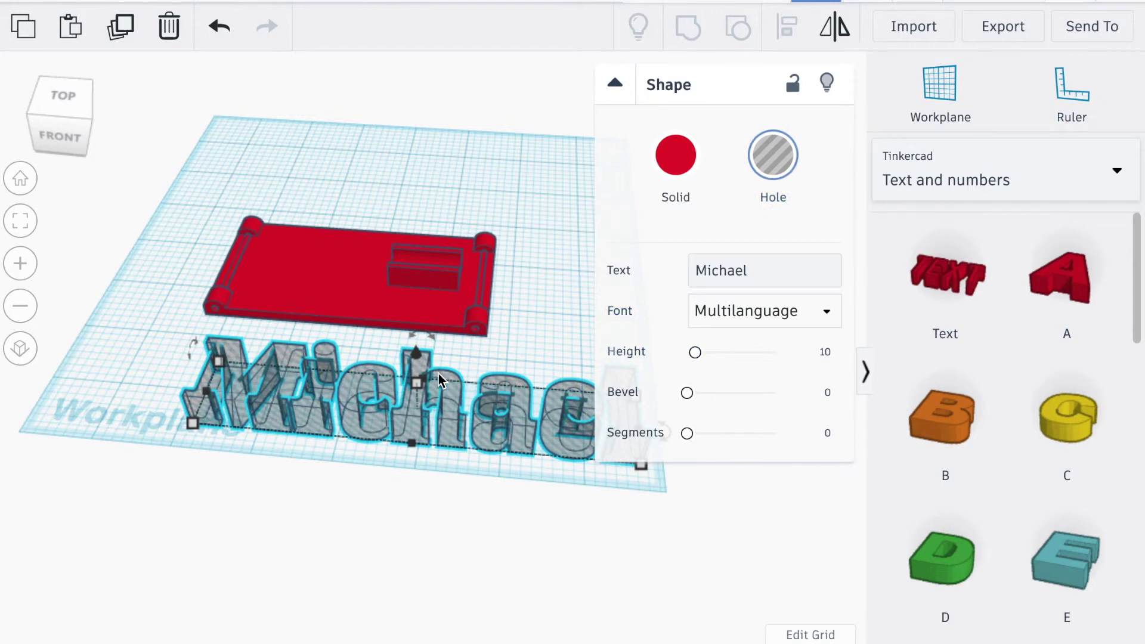
pyautogui.moveTo(419, 387)
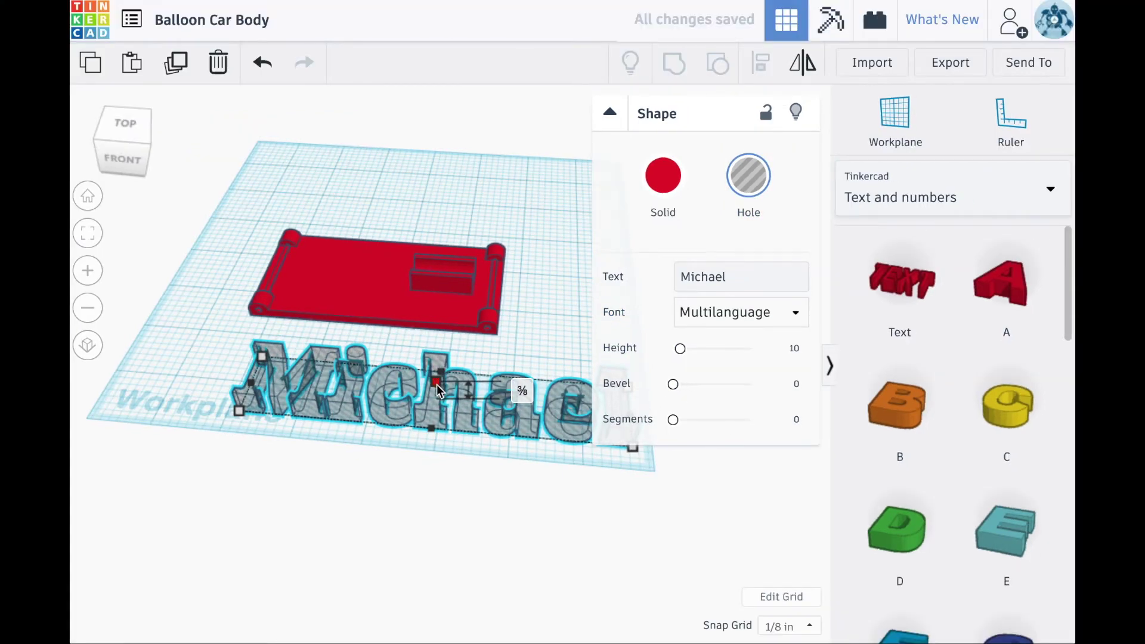
pyautogui.moveTo(437, 385); pyautogui.dragTo(438, 397)
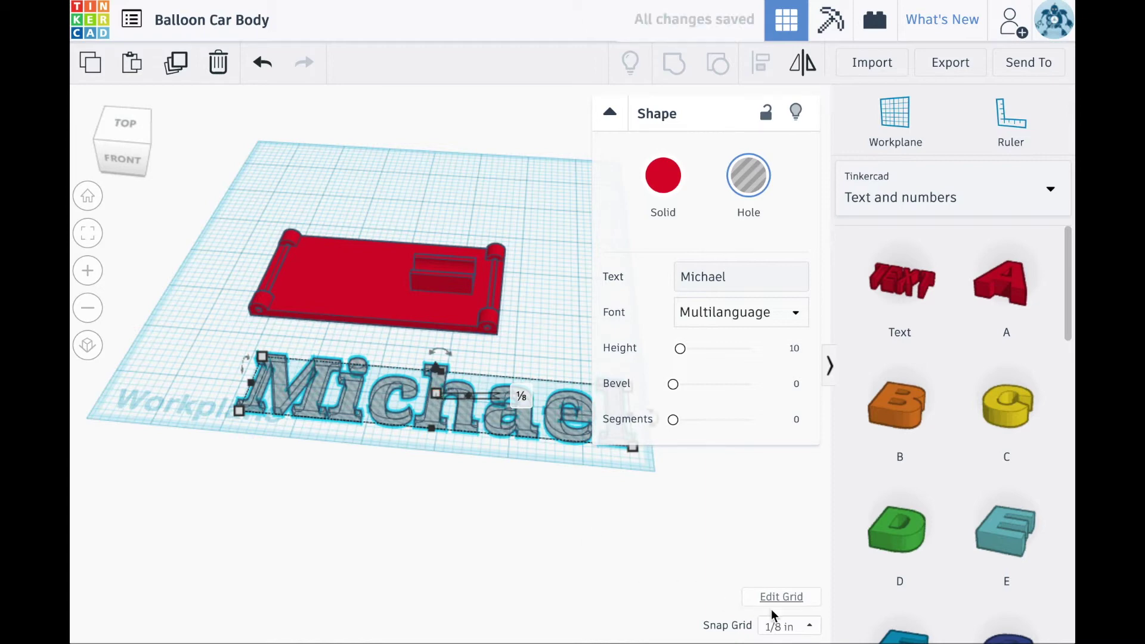
pyautogui.click(790, 626)
pyautogui.click(793, 517)
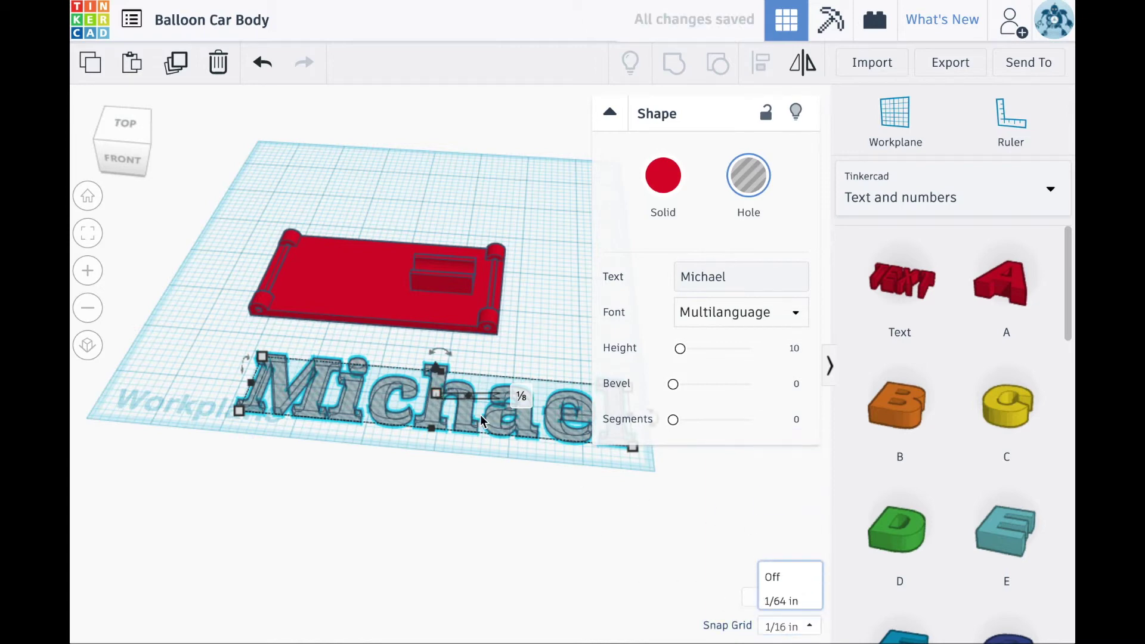
pyautogui.moveTo(438, 392); pyautogui.dragTo(435, 395)
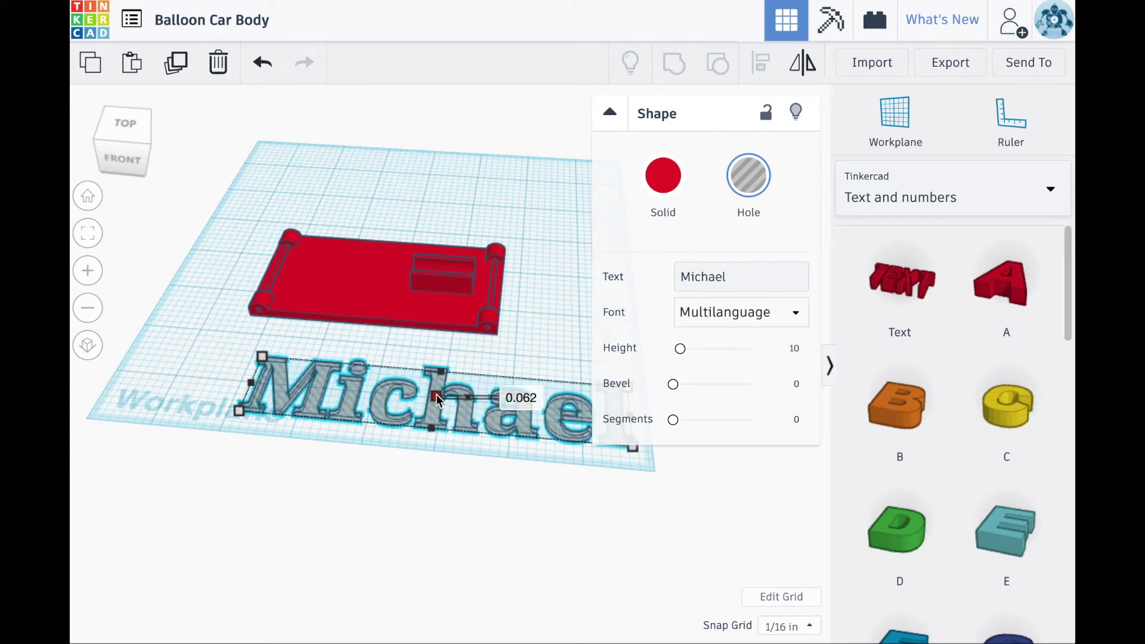
# Step: Shrink the name text hole to about 2.785 in wide and select it with the car body
pyautogui.click(444, 496)
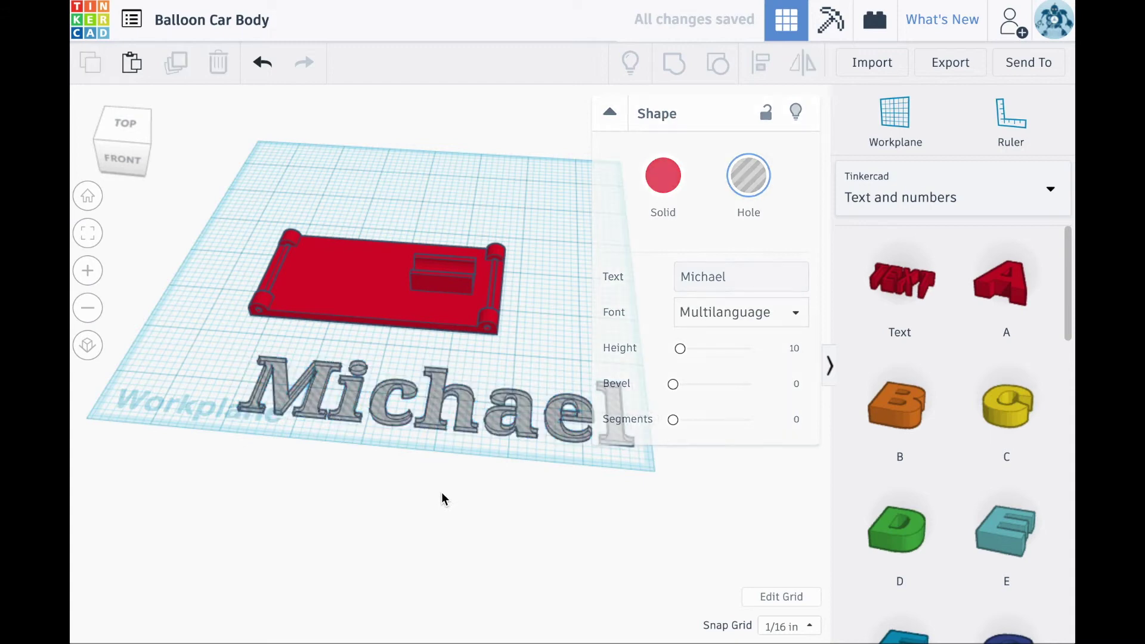
pyautogui.click(617, 432)
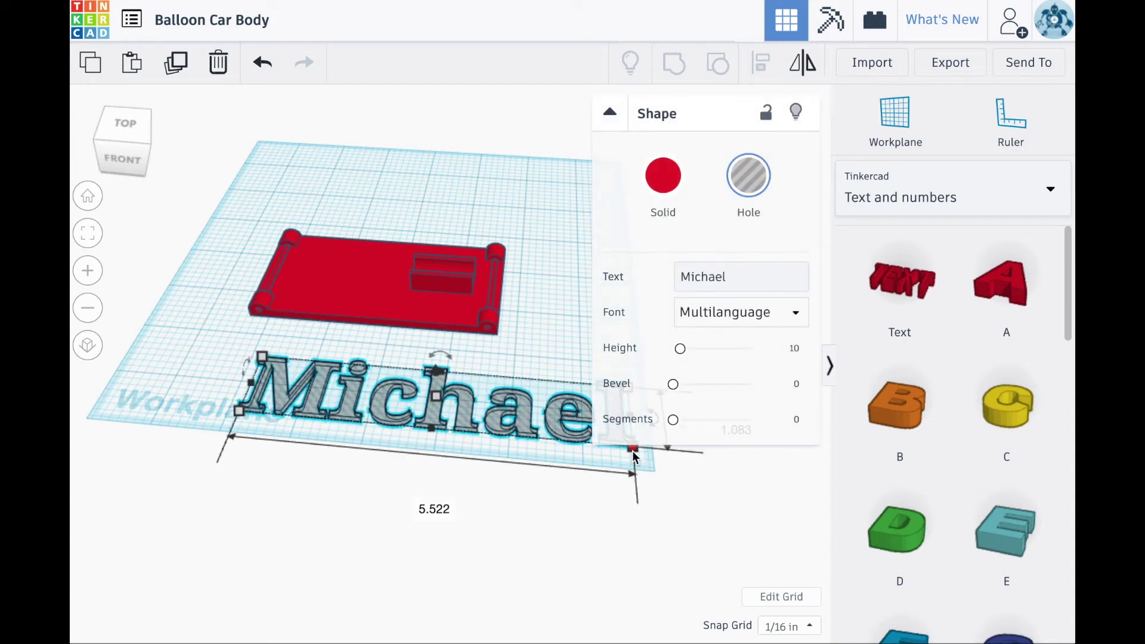
pyautogui.moveTo(632, 453); pyautogui.dragTo(431, 287)
pyautogui.hotkey('ctrl', 'a')
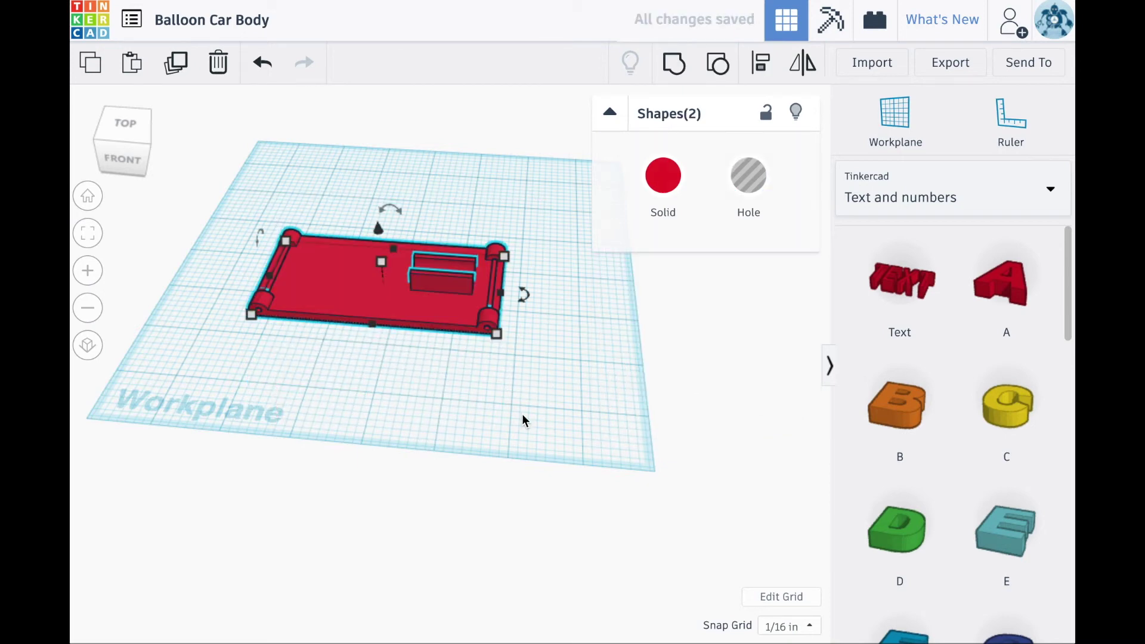
# Step: Centre-align the name hole with the car body and view it from underneath
pyautogui.press('l')
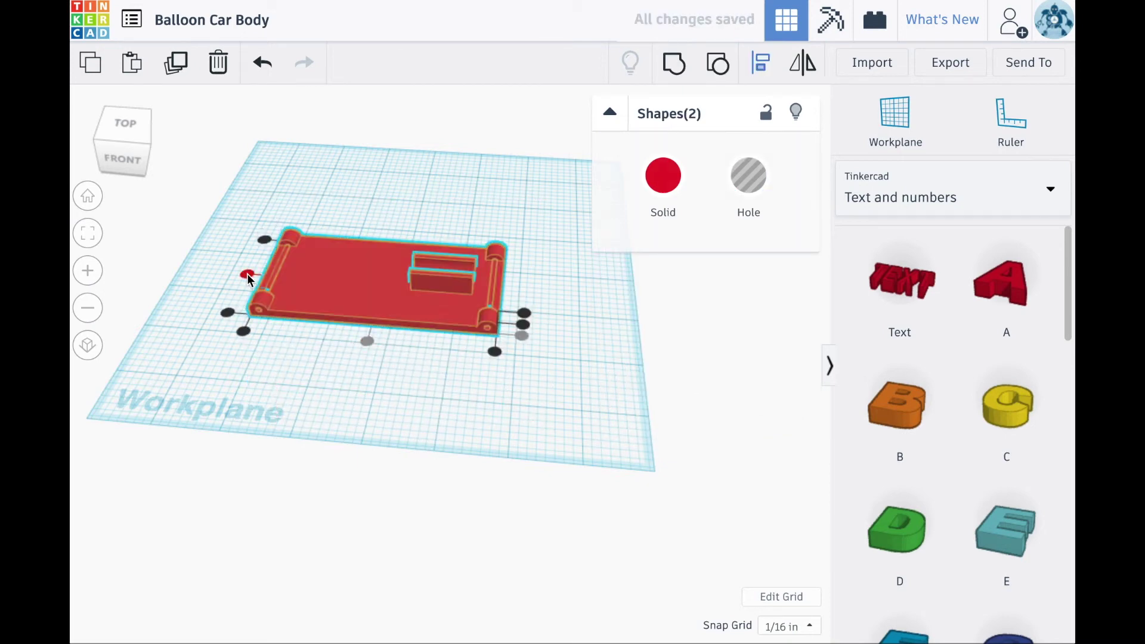
pyautogui.moveTo(242, 273); pyautogui.dragTo(715, 364, button='right')
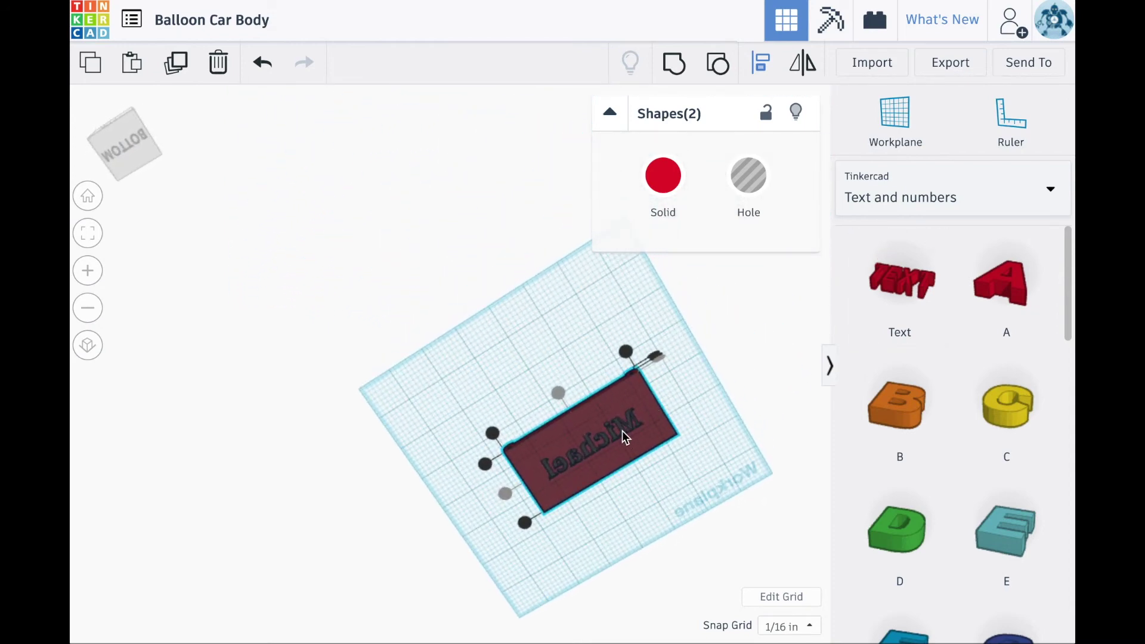
pyautogui.click(653, 532)
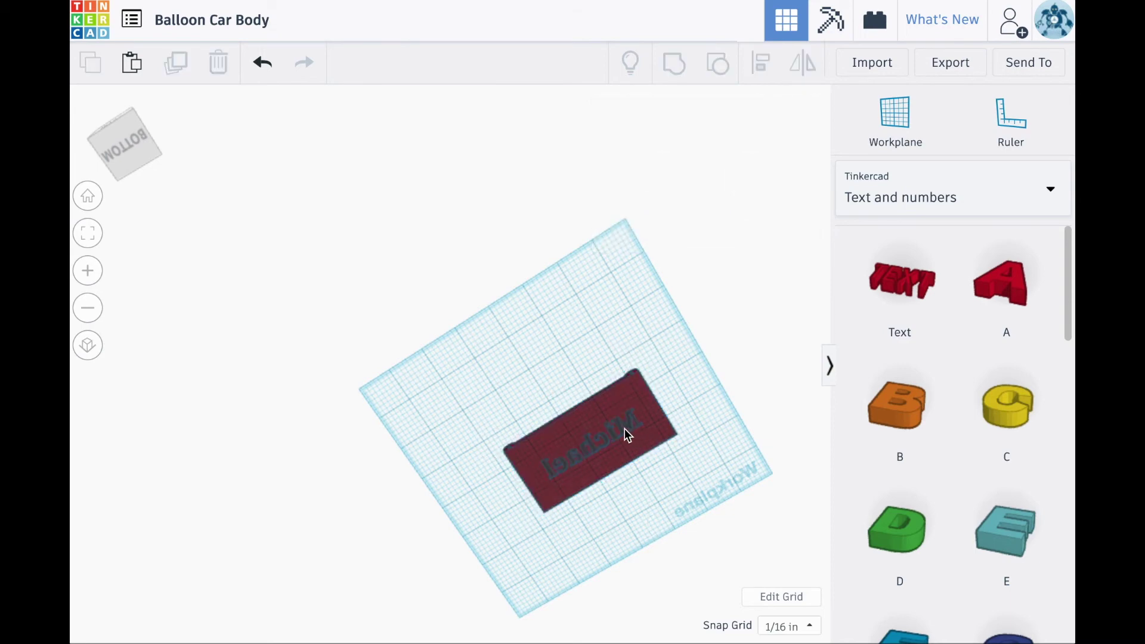
# Step: Rotate the name text hole 180° so it reads correctly from below, then select it with the body
pyautogui.click(621, 431)
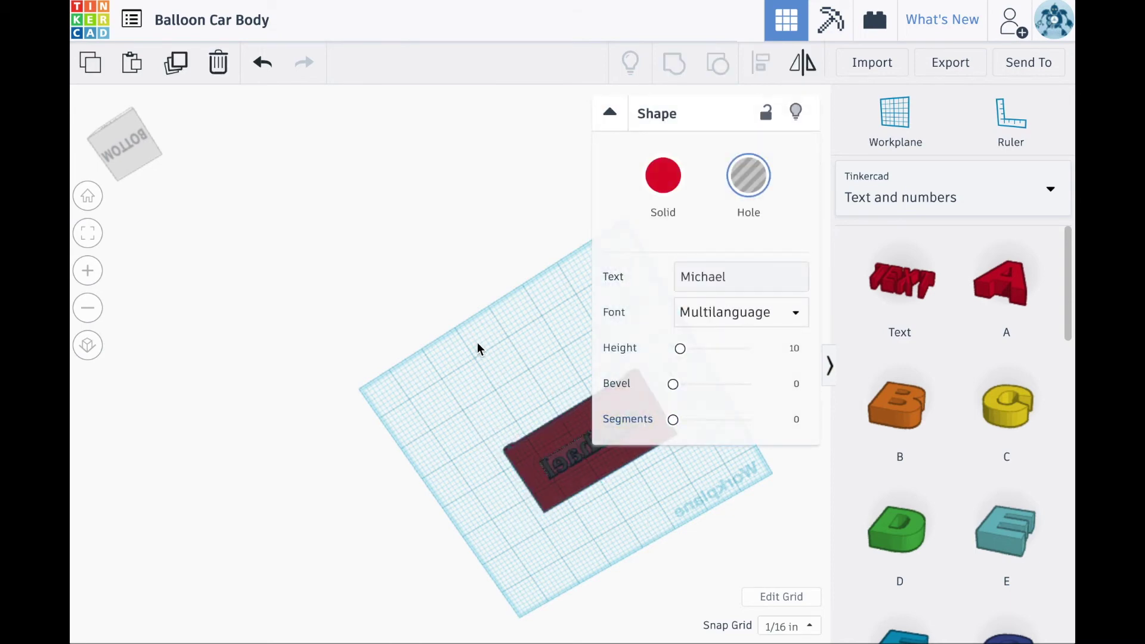
pyautogui.moveTo(478, 345); pyautogui.dragTo(575, 421, button='right')
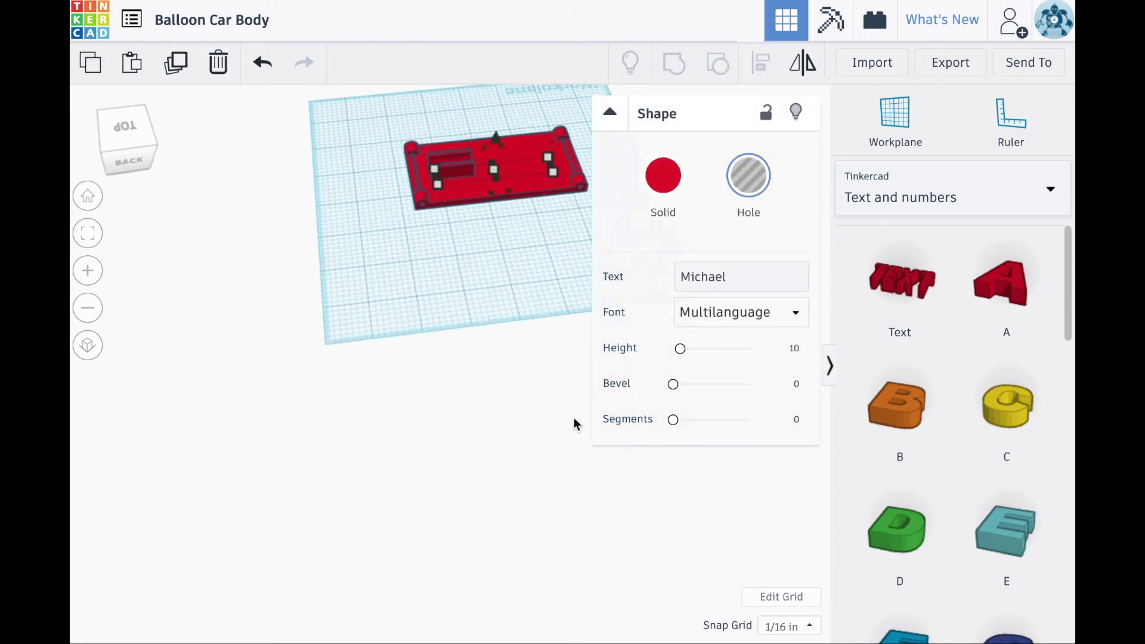
pyautogui.moveTo(488, 153); pyautogui.dragTo(408, 208)
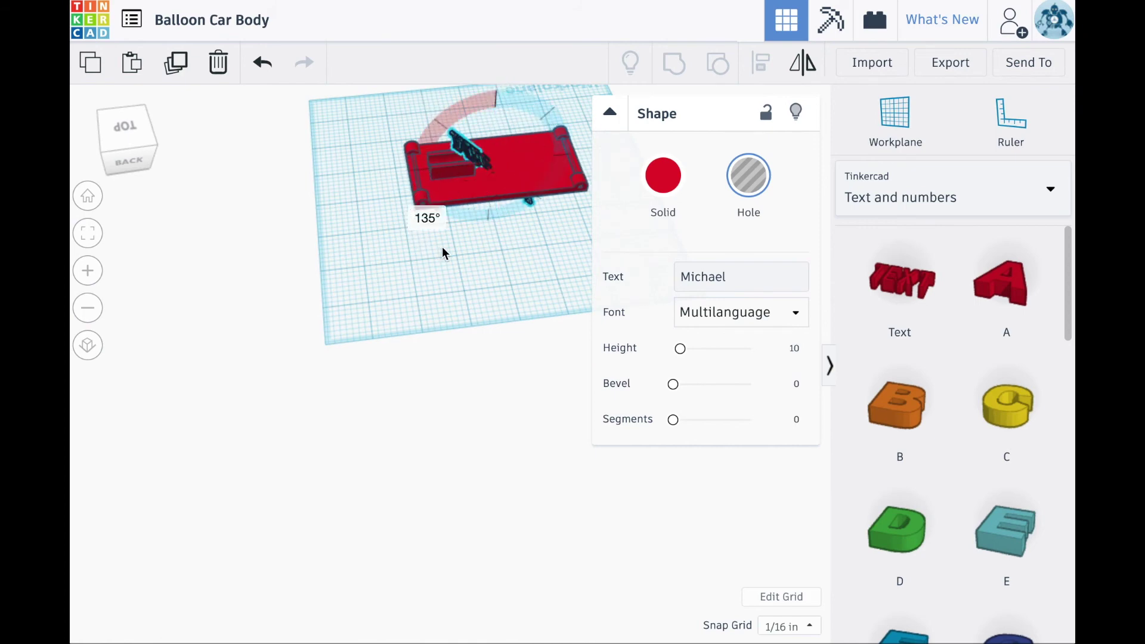
pyautogui.moveTo(442, 248); pyautogui.dragTo(478, 252)
pyautogui.moveTo(548, 342); pyautogui.dragTo(495, 113, button='right')
pyautogui.moveTo(396, 345); pyautogui.dragTo(588, 505)
pyautogui.scroll(8, 547, 494)
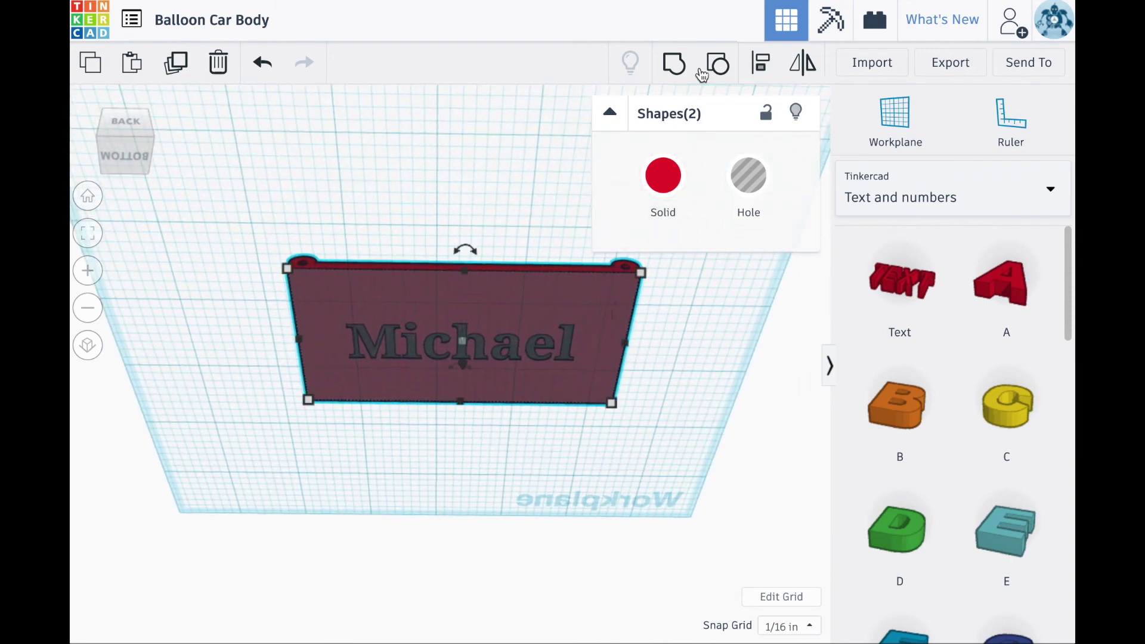
# Step: Group the 'Michael' text hole into the car body, inspect the engraved underside, and bring up the 3D export options
pyautogui.click(674, 64)
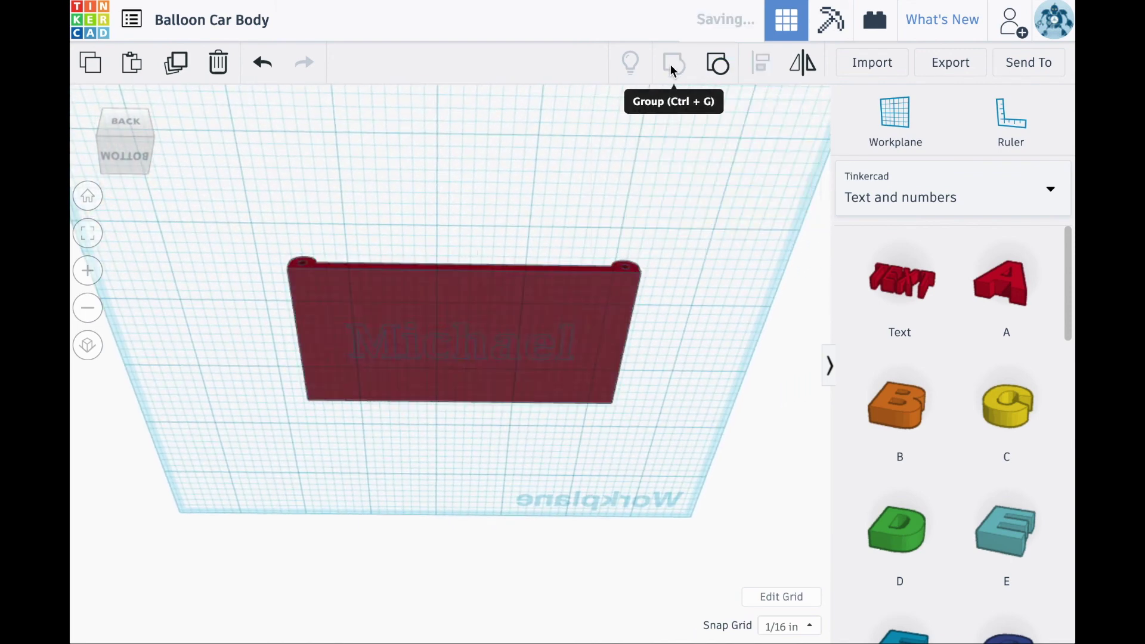
pyautogui.click(503, 146)
pyautogui.moveTo(501, 173); pyautogui.dragTo(503, 134, button='right')
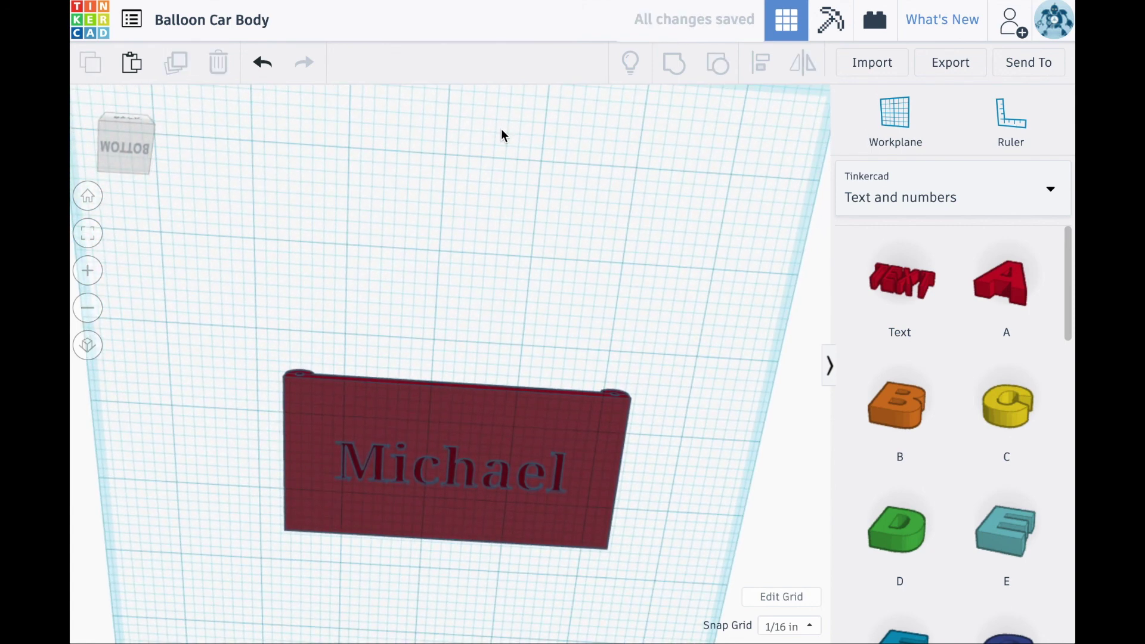
pyautogui.moveTo(462, 234); pyautogui.dragTo(466, 107, button='right')
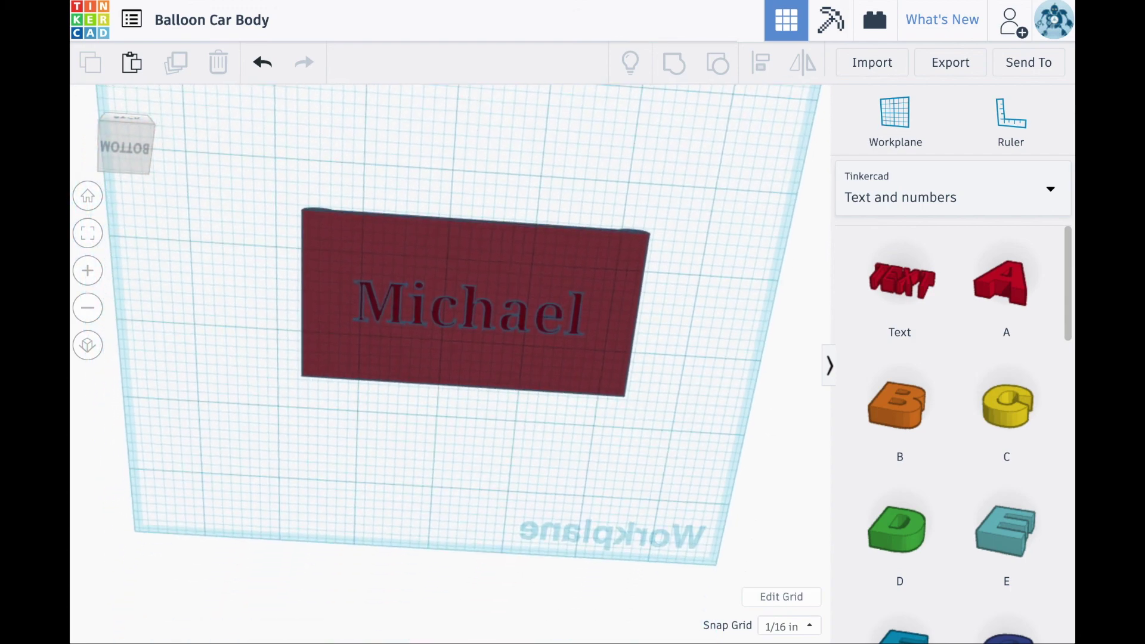
pyautogui.click(954, 66)
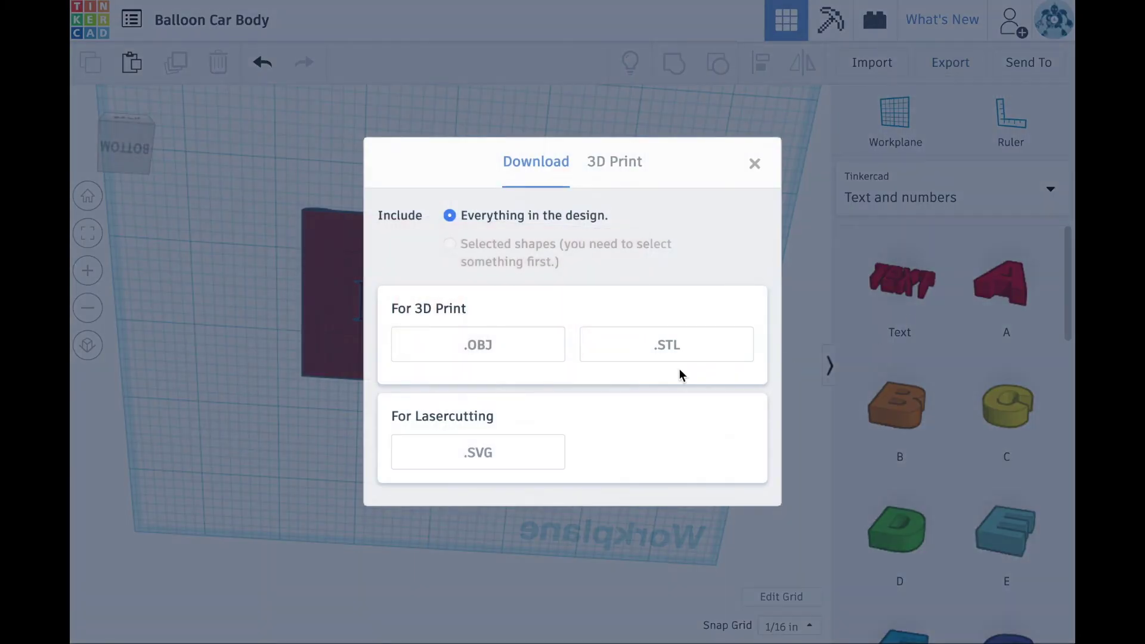